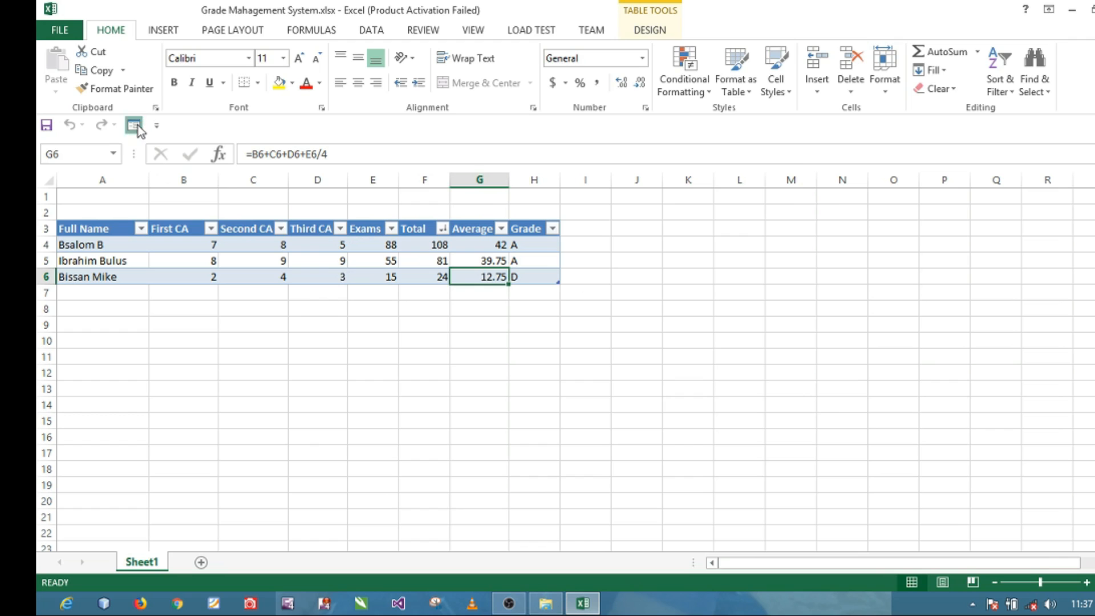
left_click(134, 125)
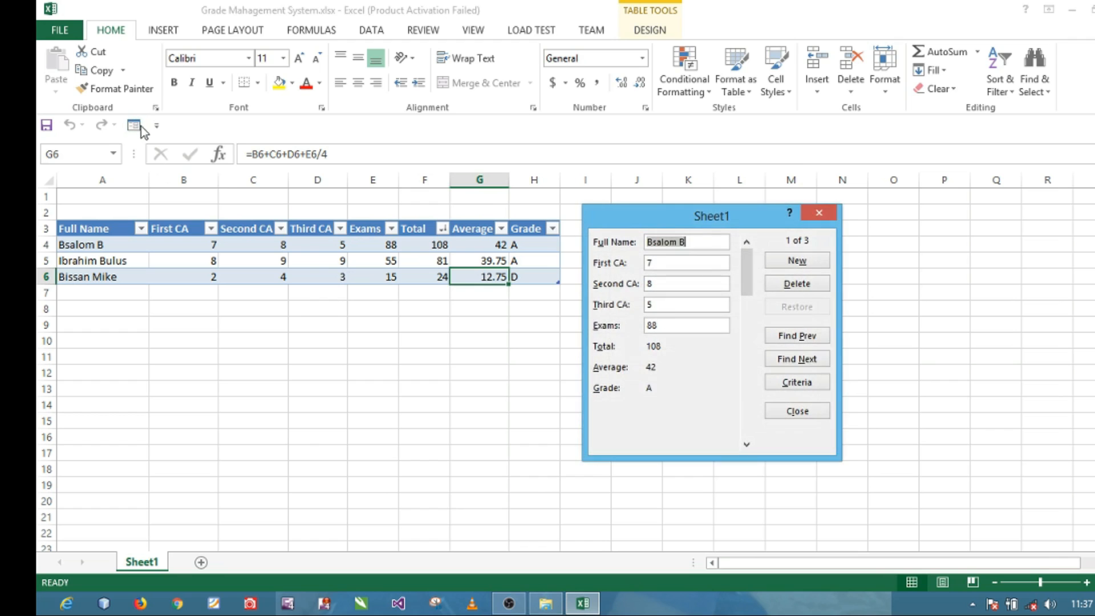
left_click(820, 215)
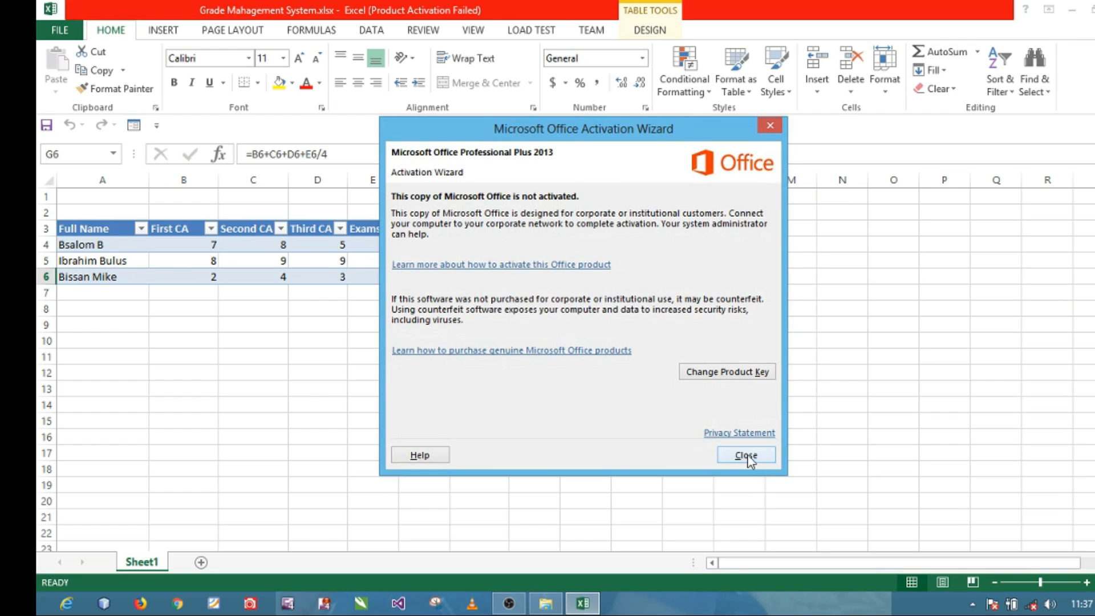
left_click(746, 454)
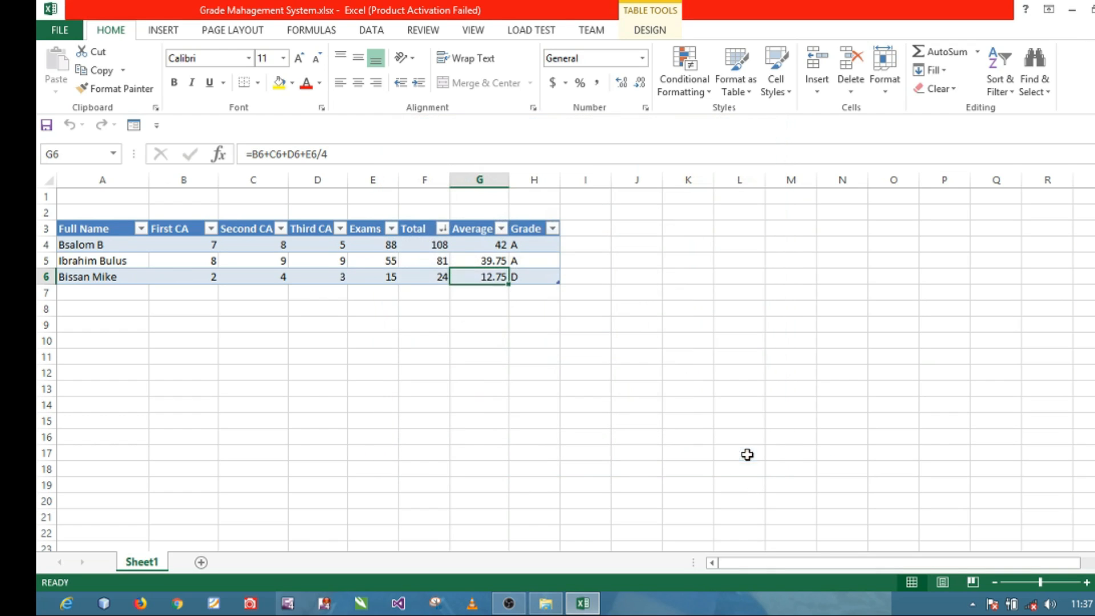
Add a student record through the data entry form with the student's full name, First CA 5, Second CA 5, Third CA 6 and Exams 30.
left_click(133, 125)
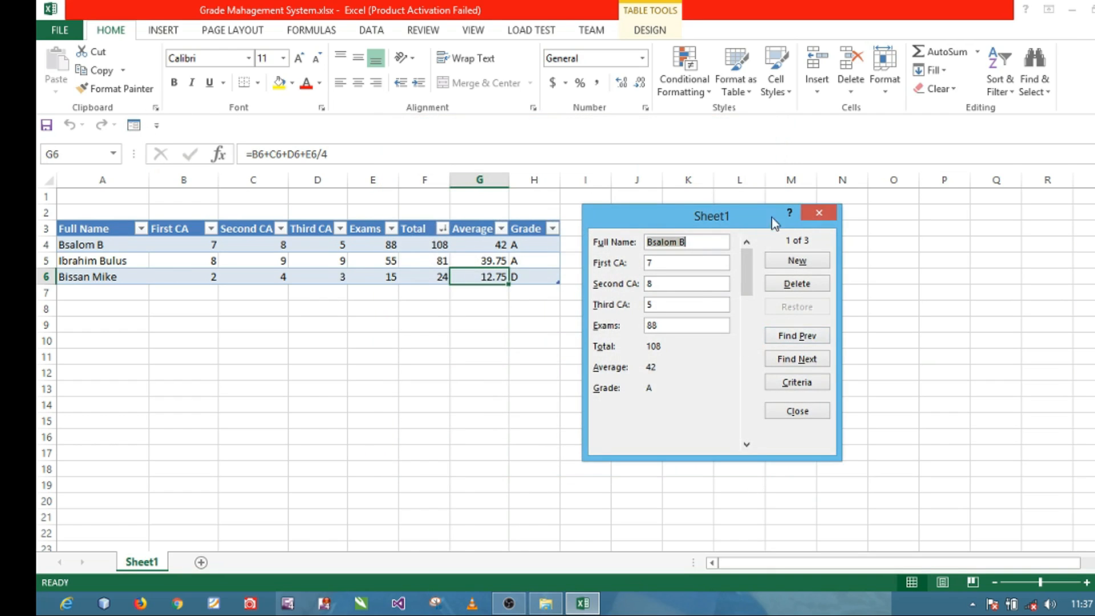
left_click(786, 261)
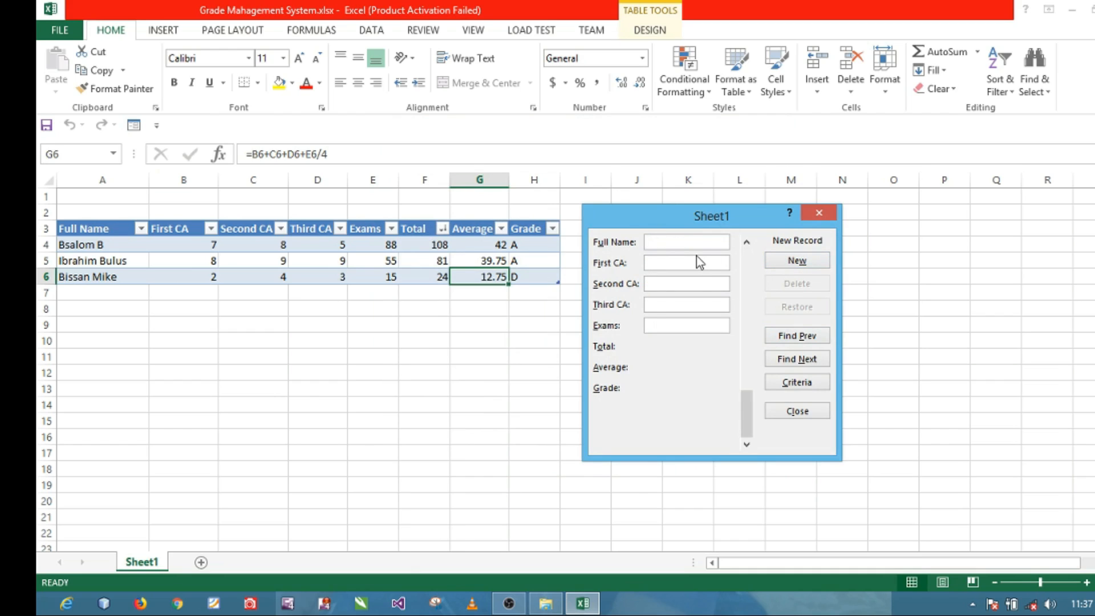
type("Pogba Ali")
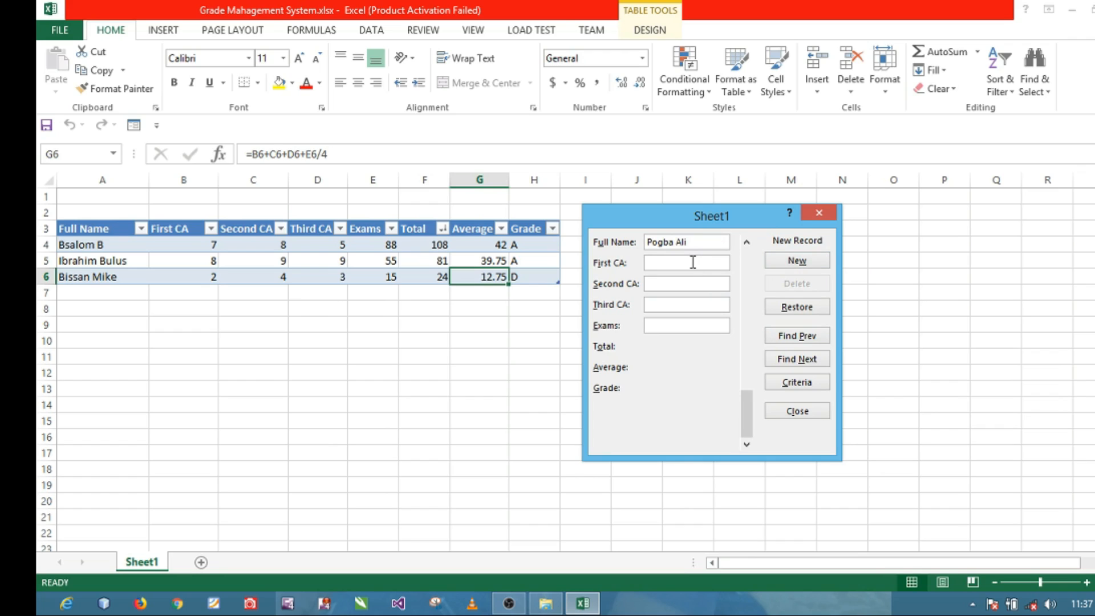
type("5")
type("30")
key("Return")
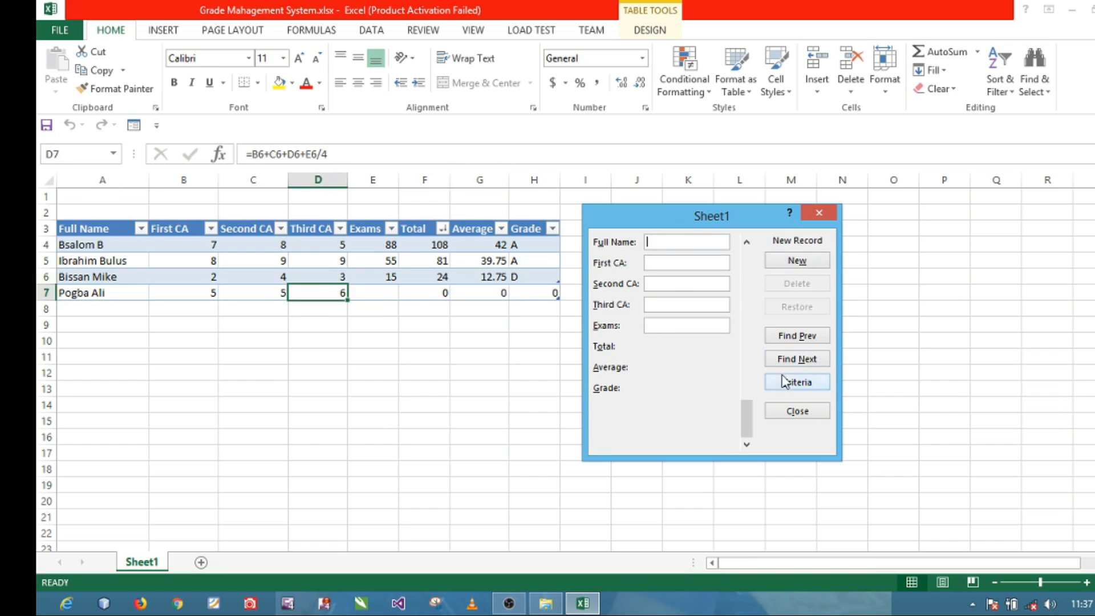
left_click(817, 214)
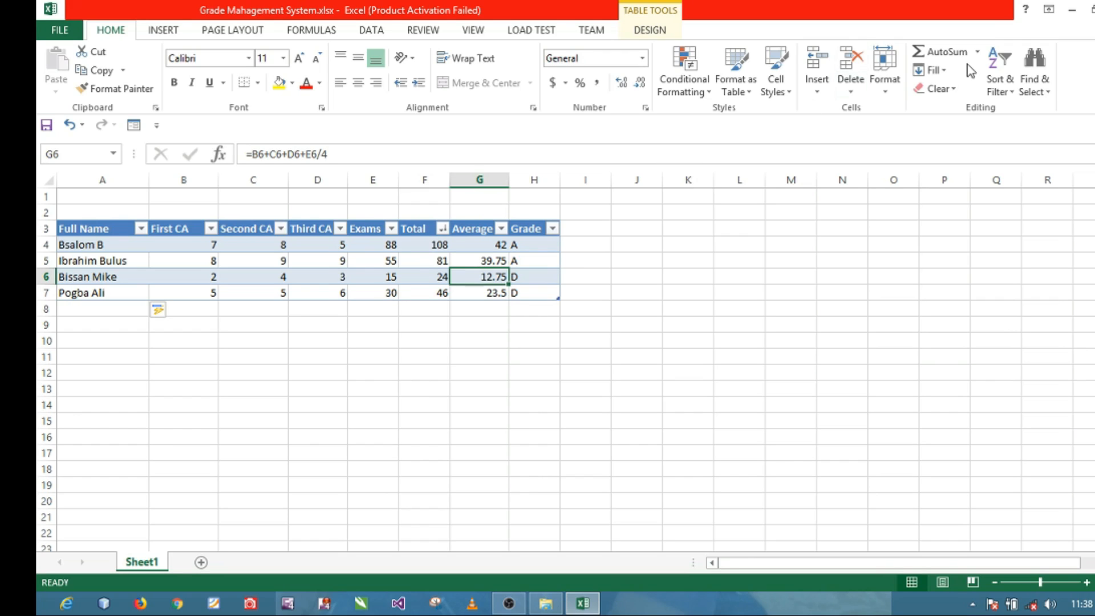
Minimize the workbook and create a new Microsoft Excel worksheet on the desktop named Gradeee.
left_click(1071, 11)
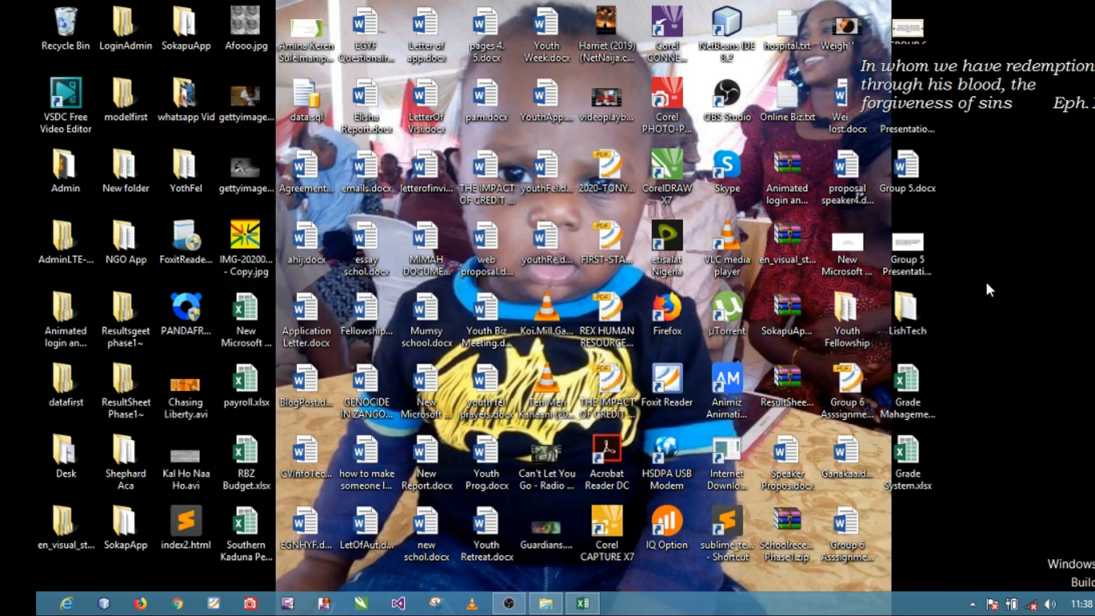
right_click(987, 376)
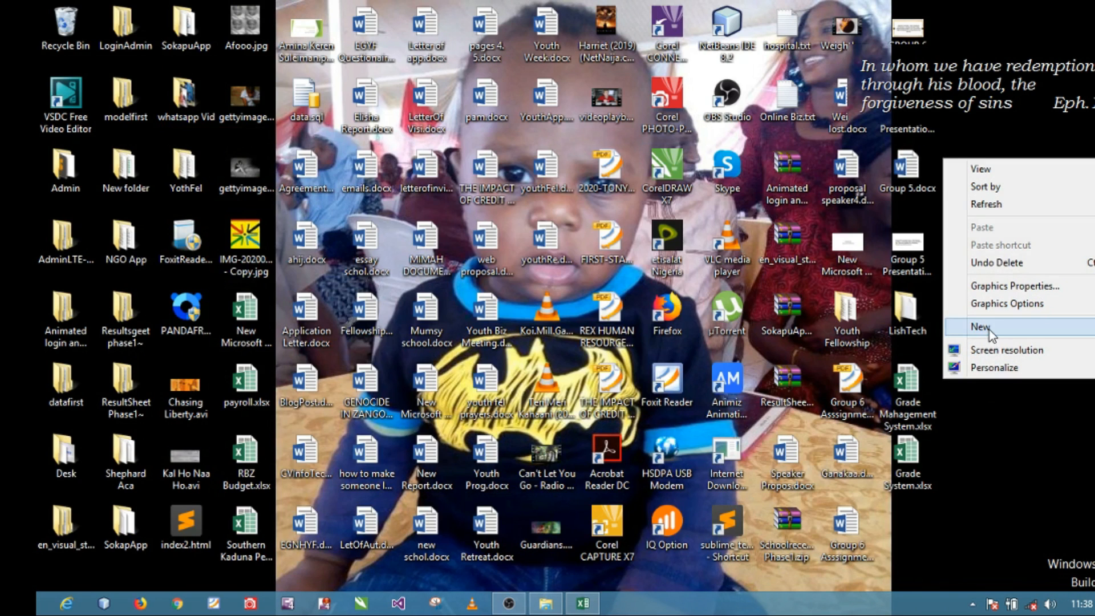
mouse_move(989, 330)
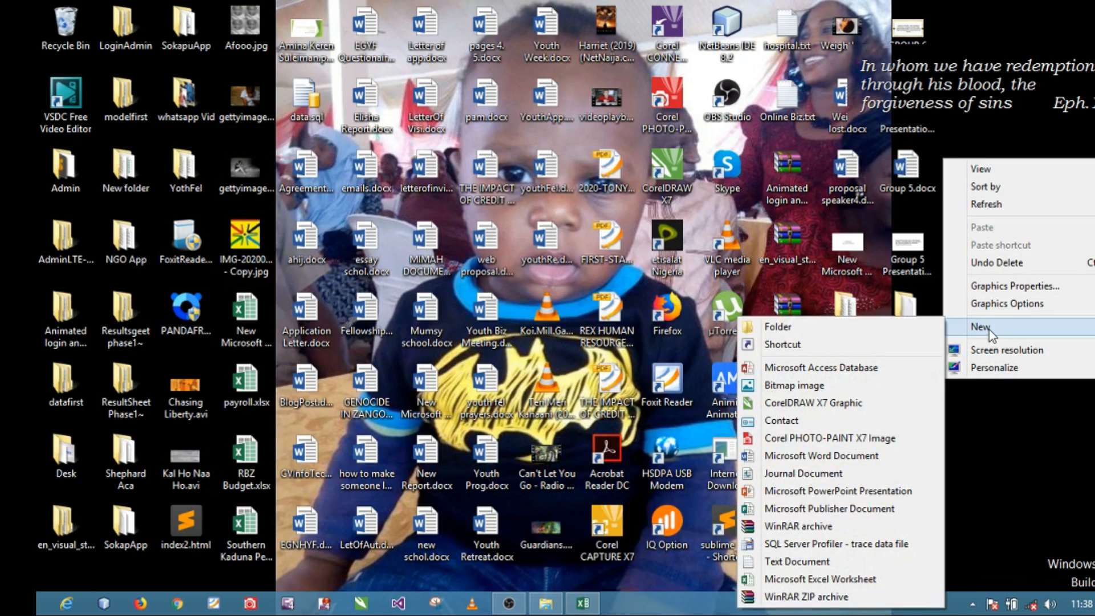
left_click(796, 579)
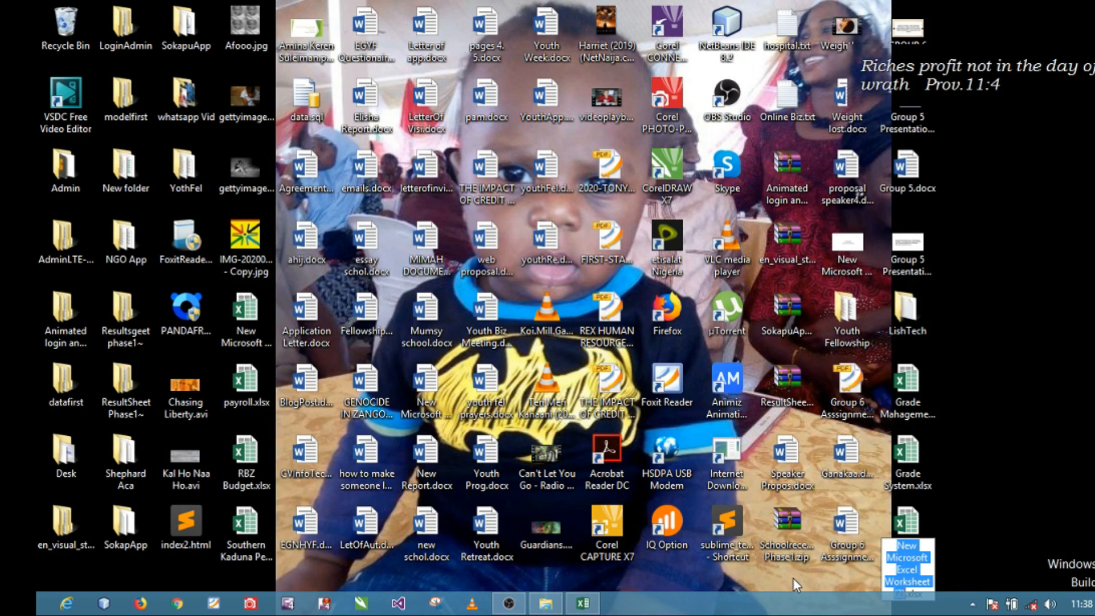
type("Grade")
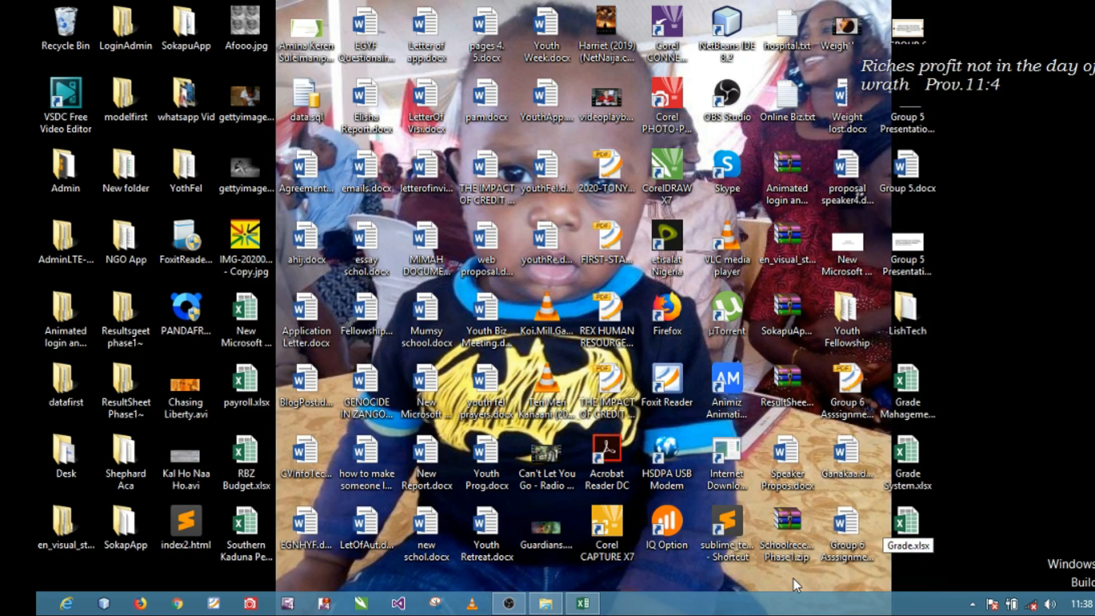
type("ee")
key("Return")
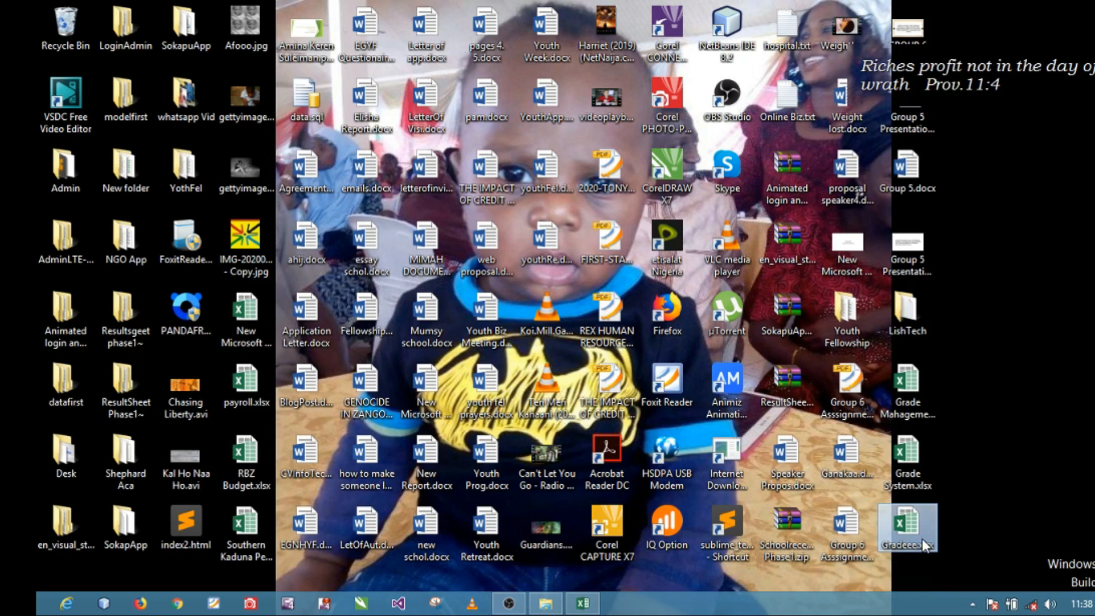
Open the new Gradeee.xlsx workbook from the desktop and bring its window to the front.
left_click(922, 538)
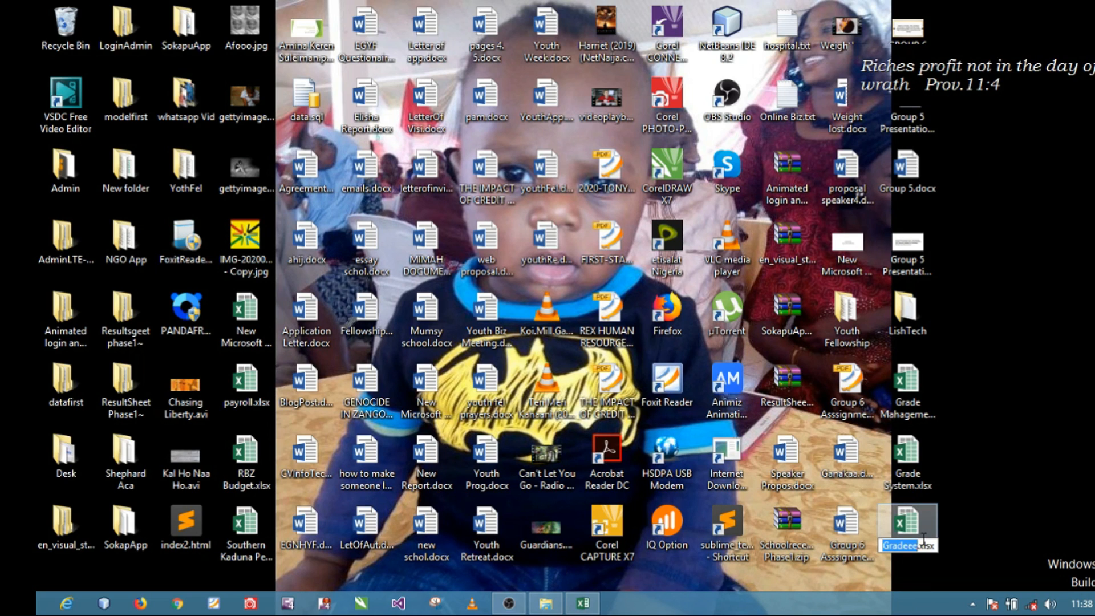
left_click(915, 527)
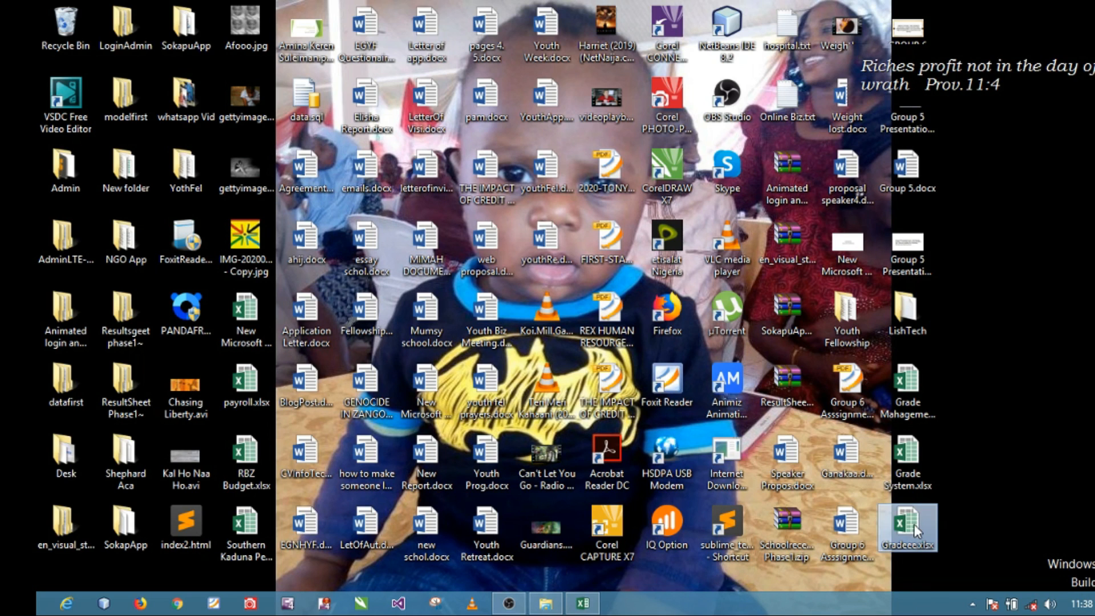
double_click(915, 527)
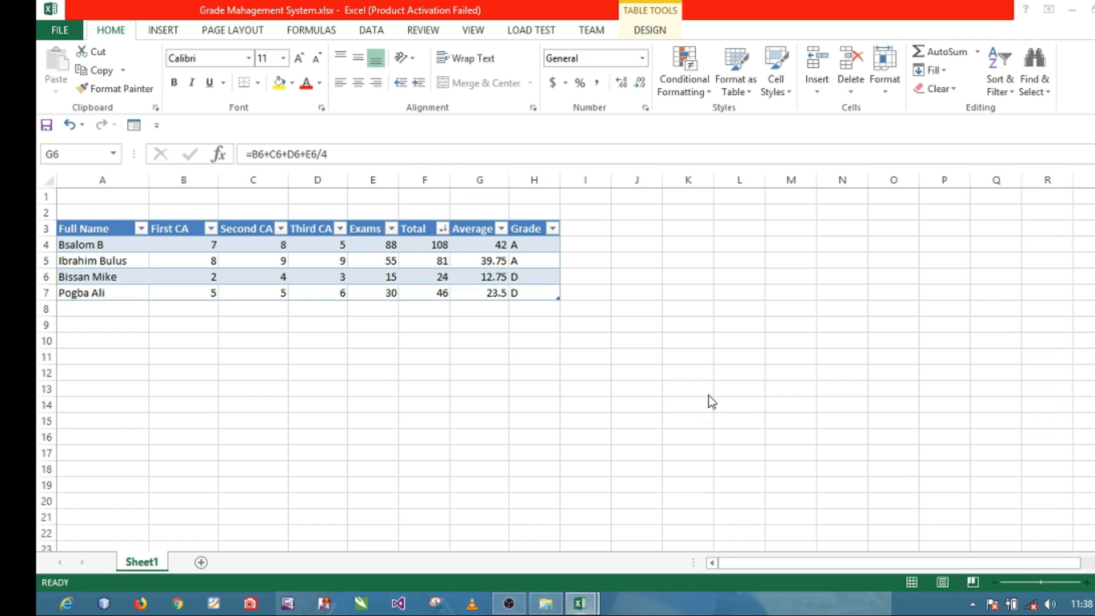
mouse_move(580, 603)
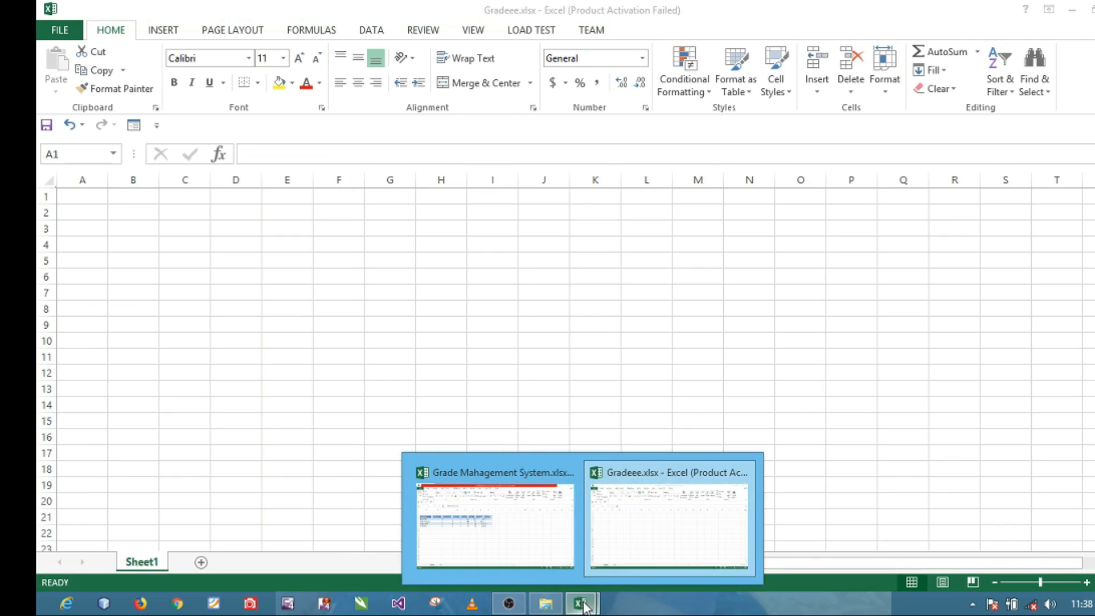
left_click(651, 515)
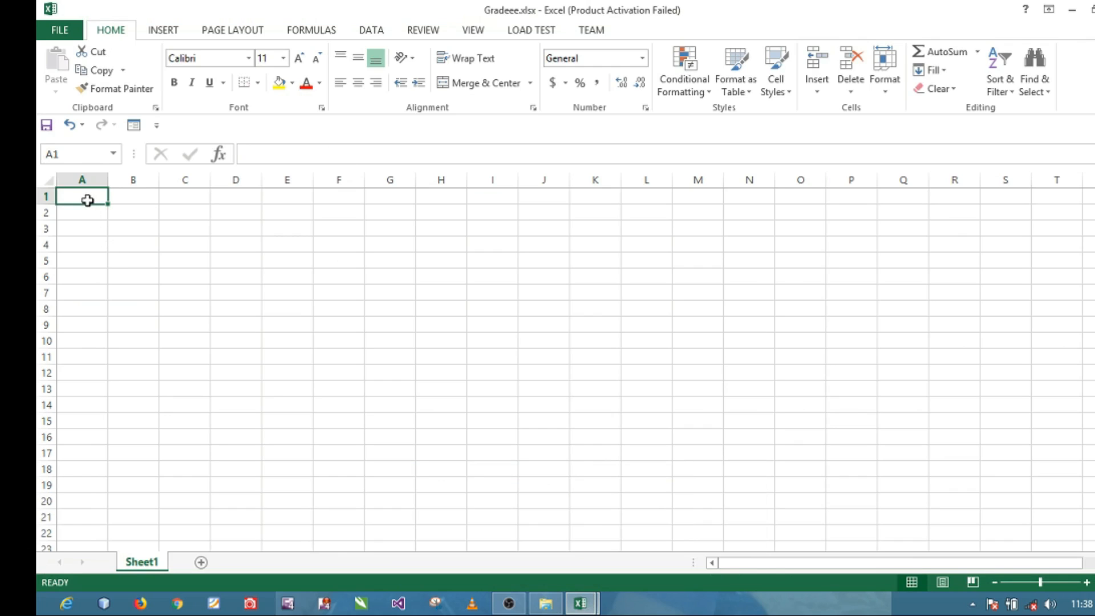
Enter the header FULL NAME in cell A3 and widen column A to fit it.
left_click(88, 230)
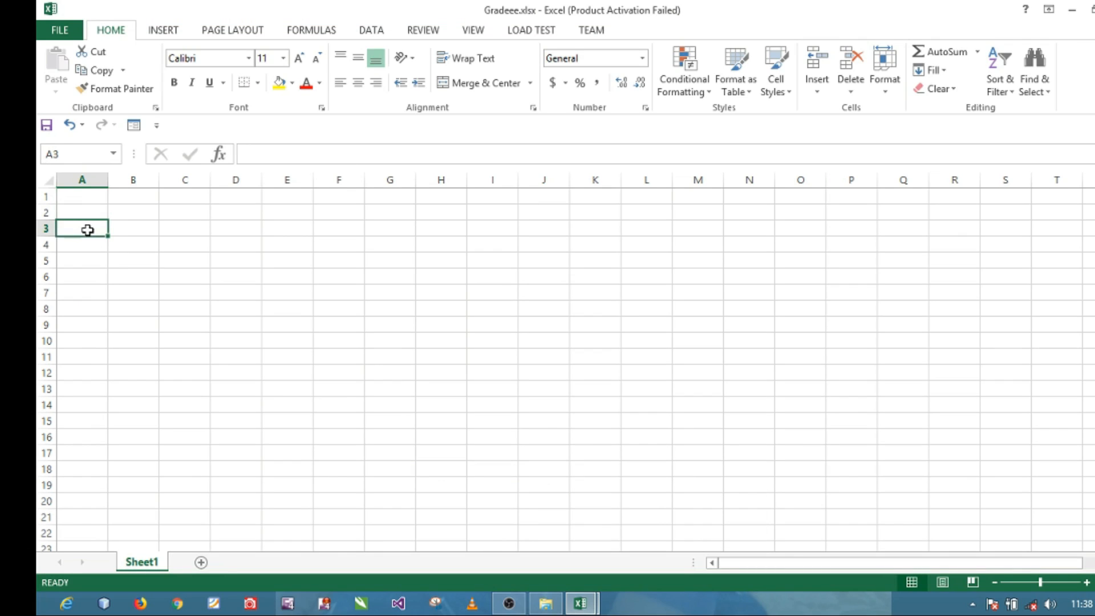
double_click(88, 230)
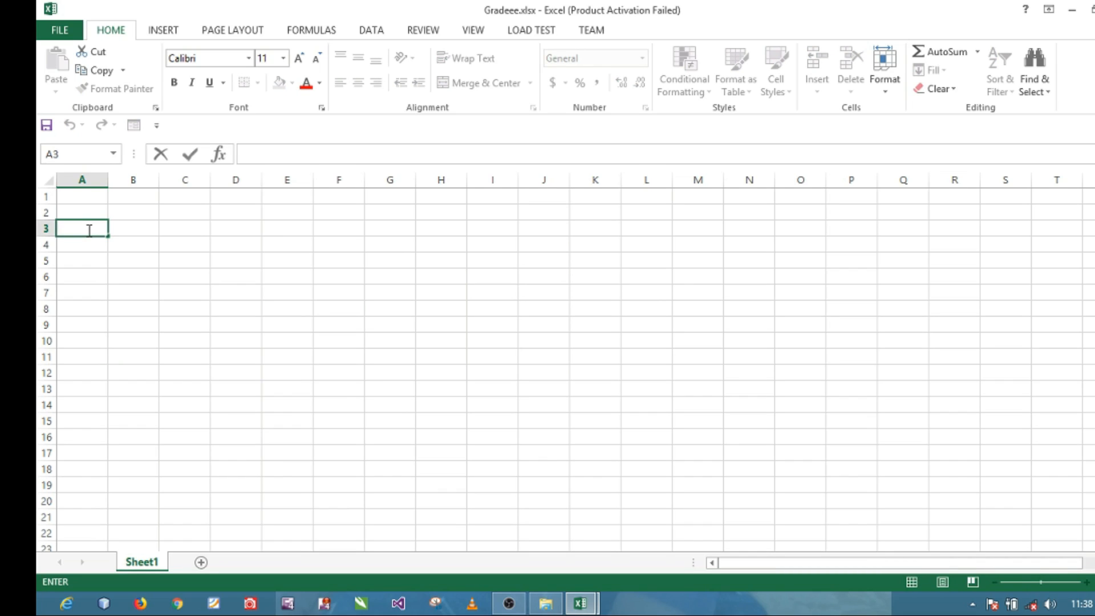
type("FULL NAME")
left_click(132, 228)
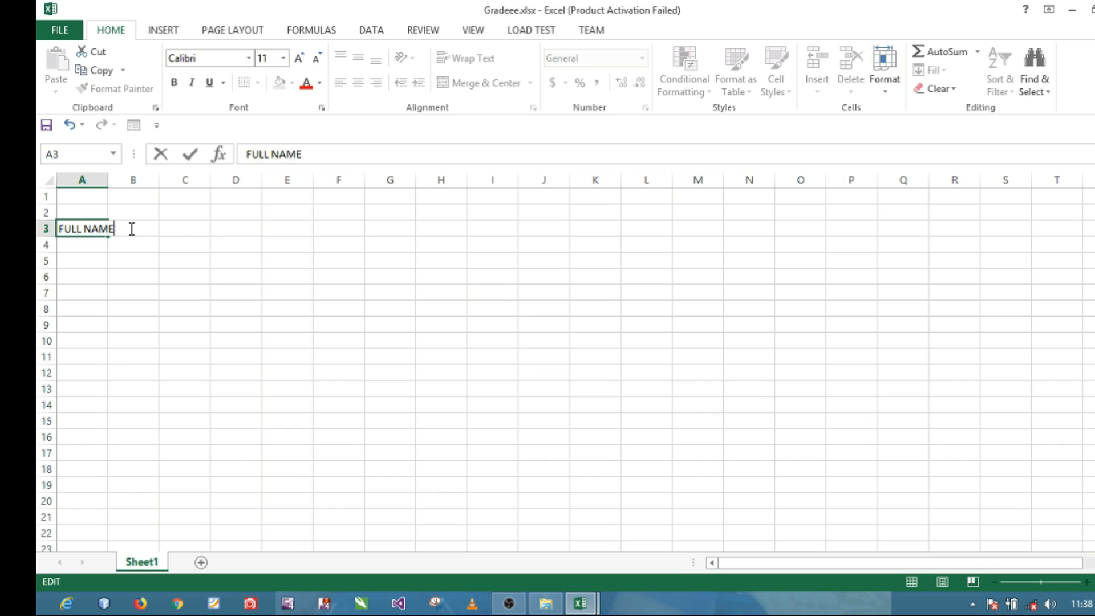
left_click(174, 223)
left_click(141, 225)
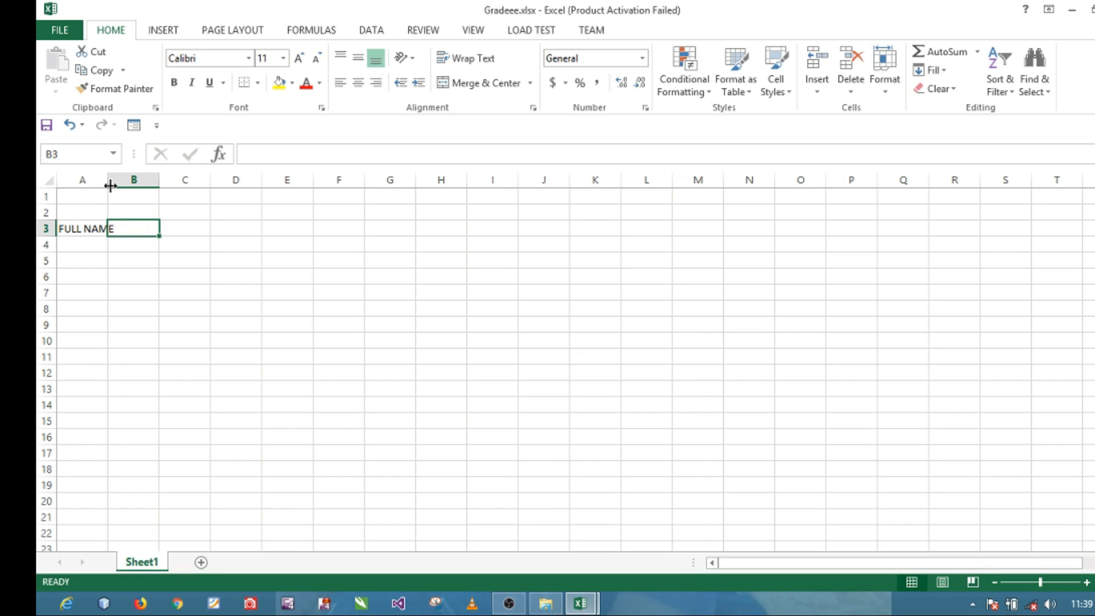
left_click_drag(110, 185, 122, 185)
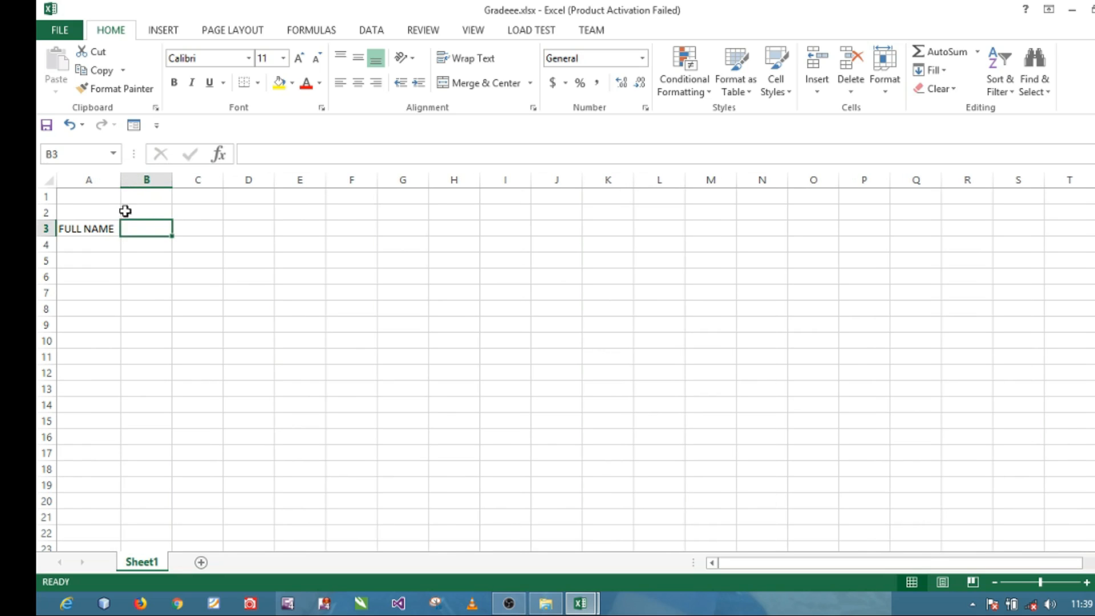
Enter the headers FIRST CA in B3 and SECOND CA in C3, widening column C to fit its text.
double_click(133, 228)
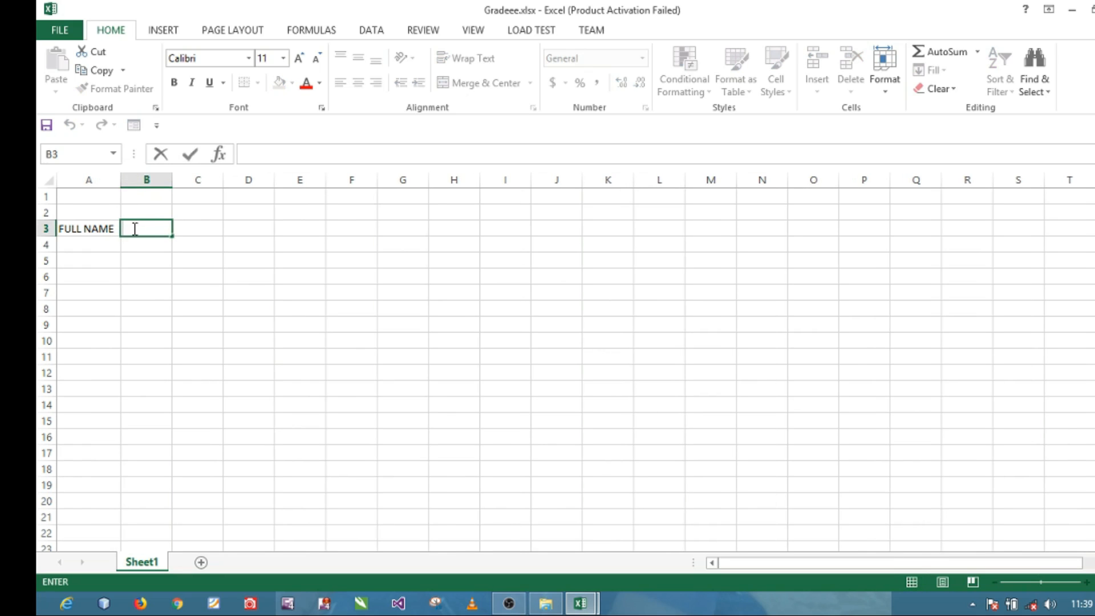
type("FIRST CA")
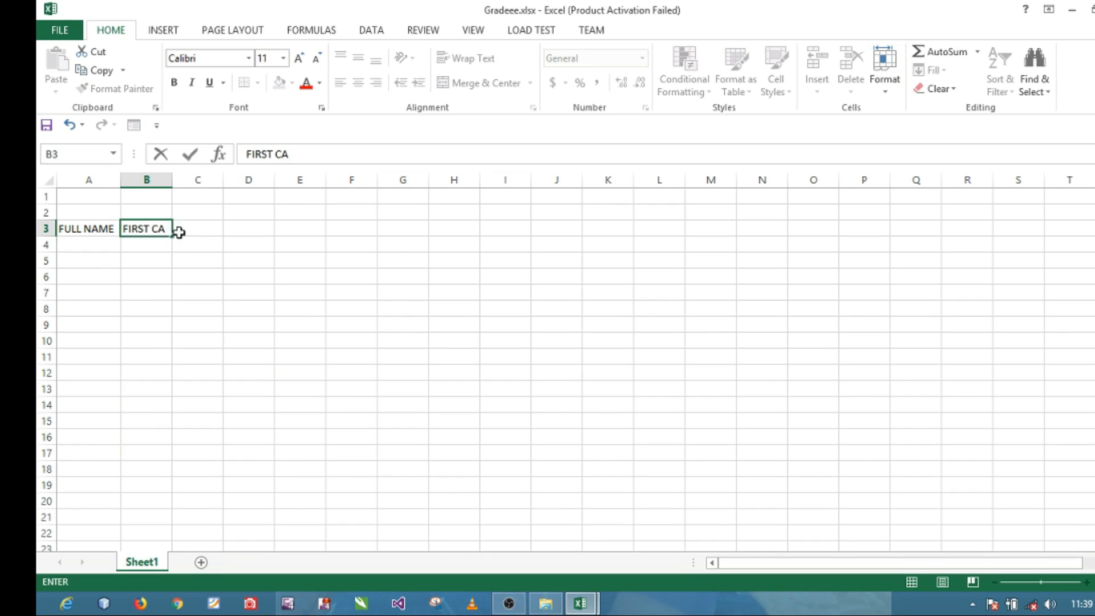
double_click(196, 230)
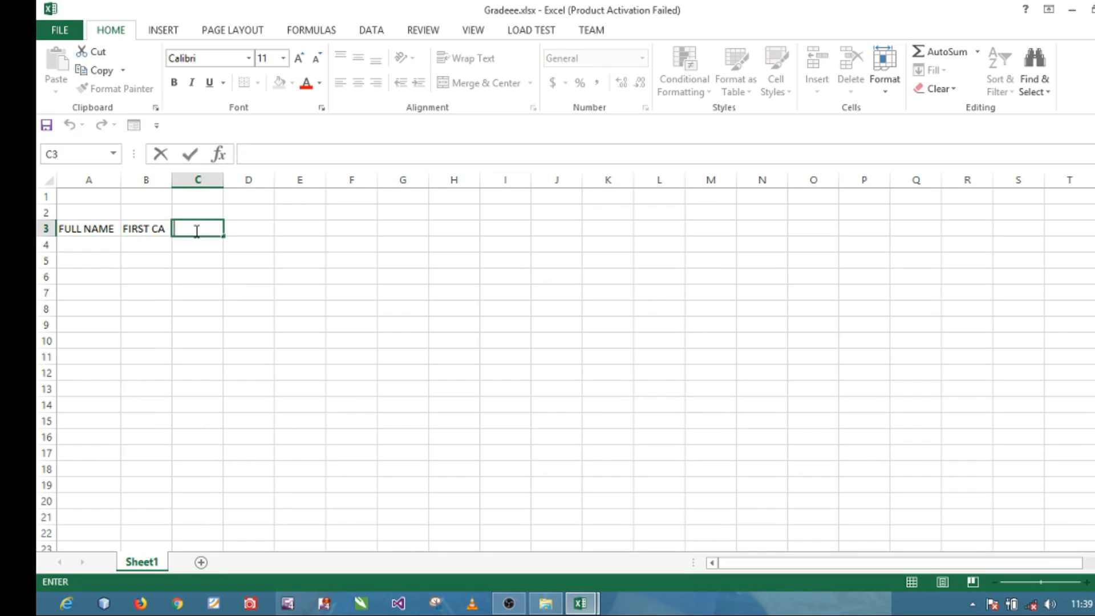
type("SECOND ")
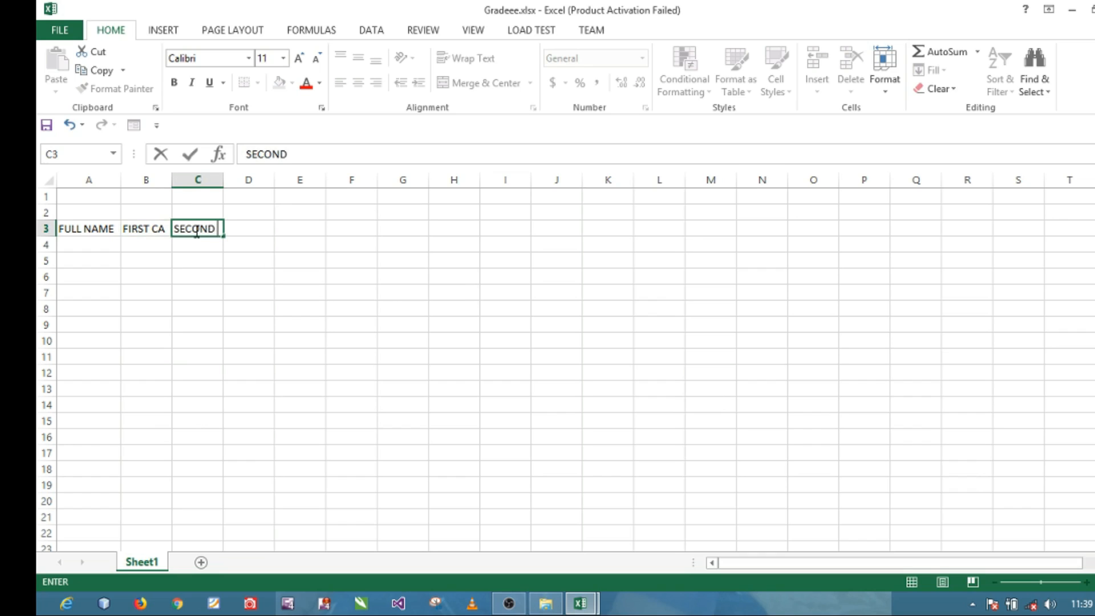
type("CA")
double_click(262, 231)
double_click(262, 231)
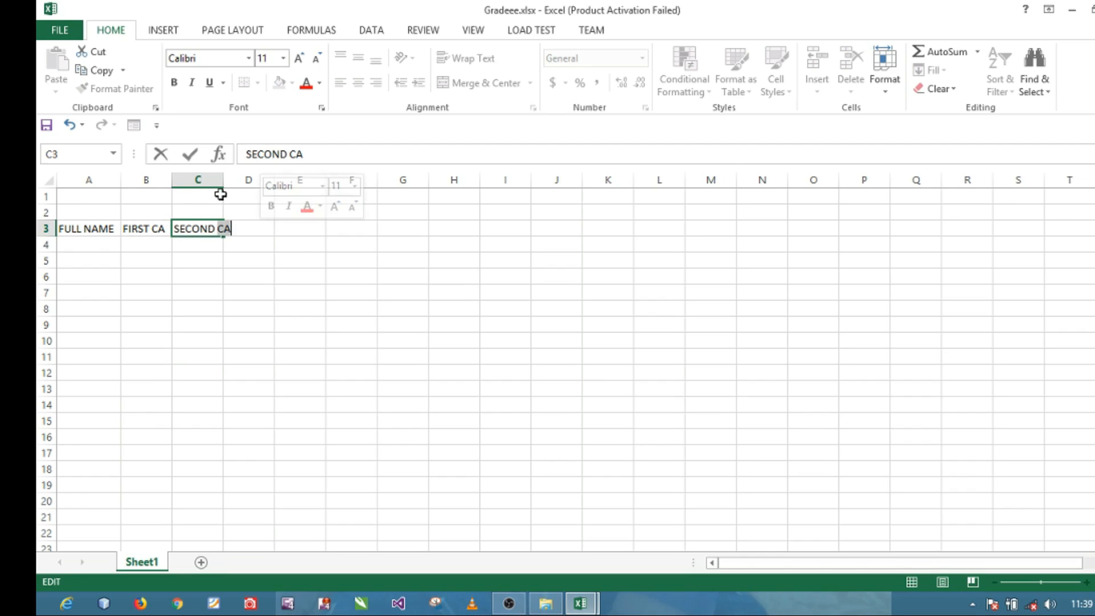
left_click(211, 196)
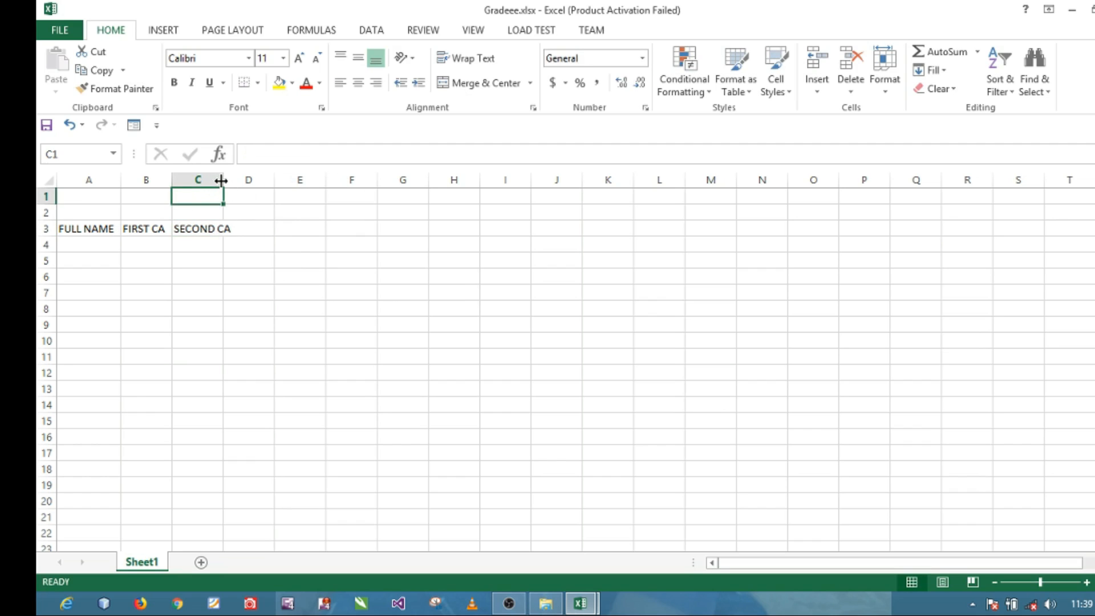
left_click_drag(227, 181, 237, 180)
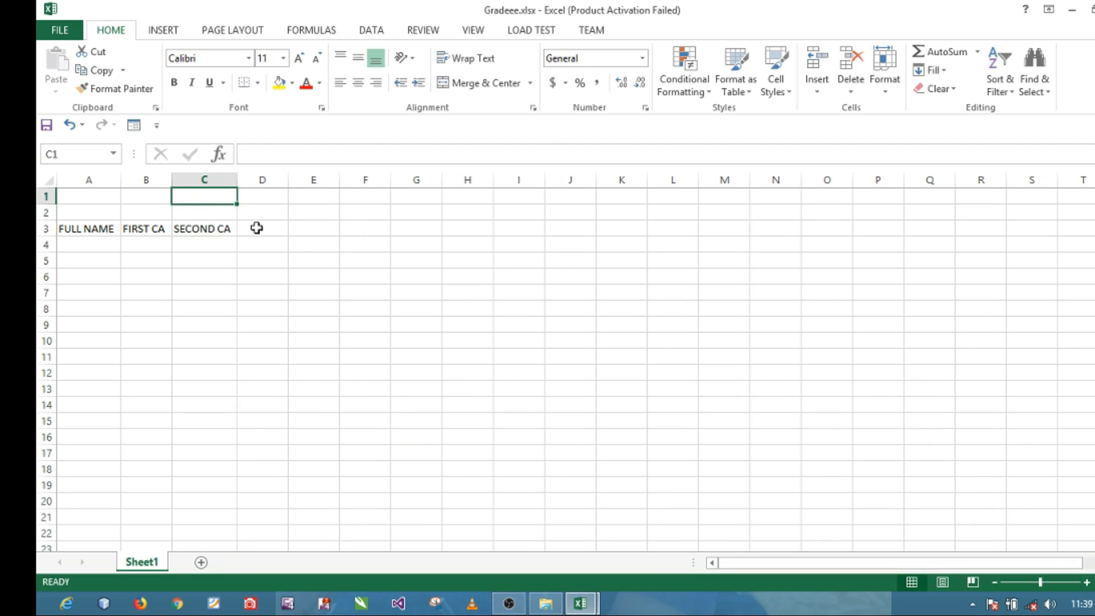
Enter the headers THIRD CA in cell D3 and EXAMS in cell E3.
left_click(256, 228)
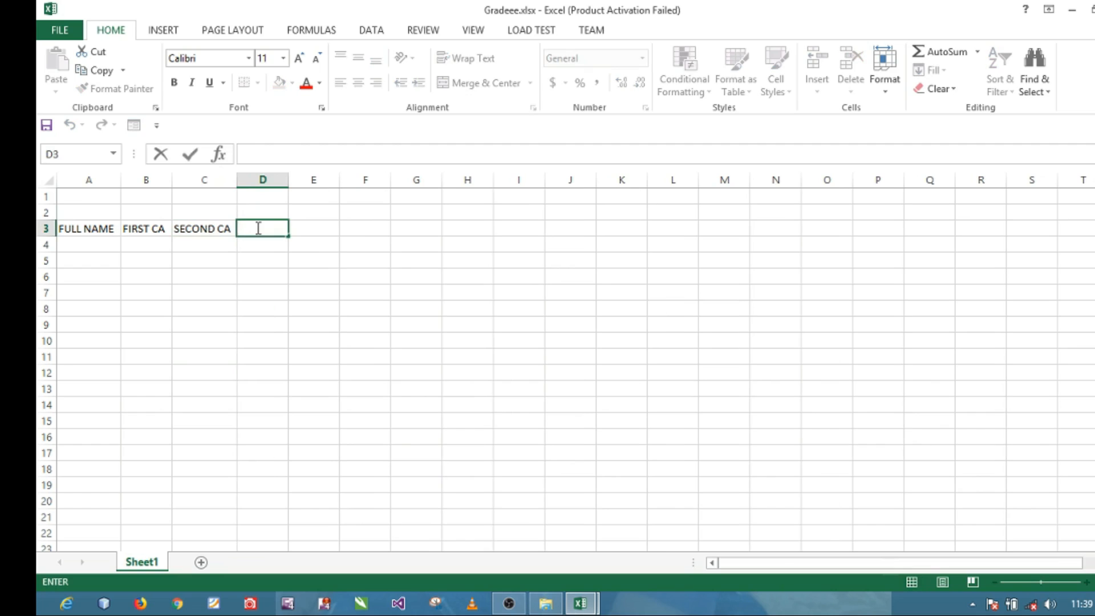
type("THIRD CA")
left_click(303, 228)
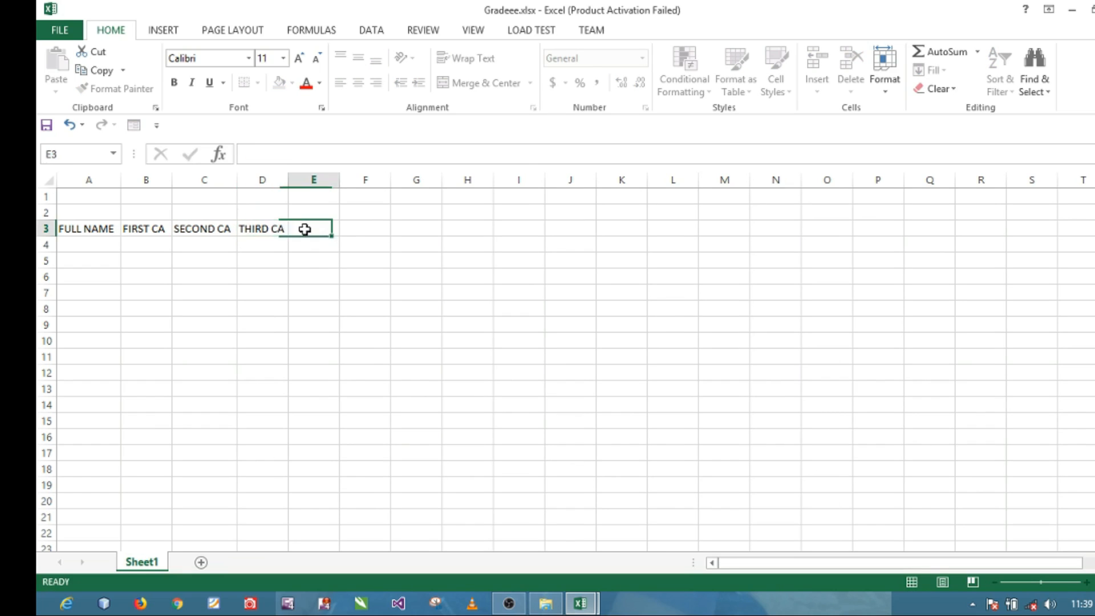
type("E")
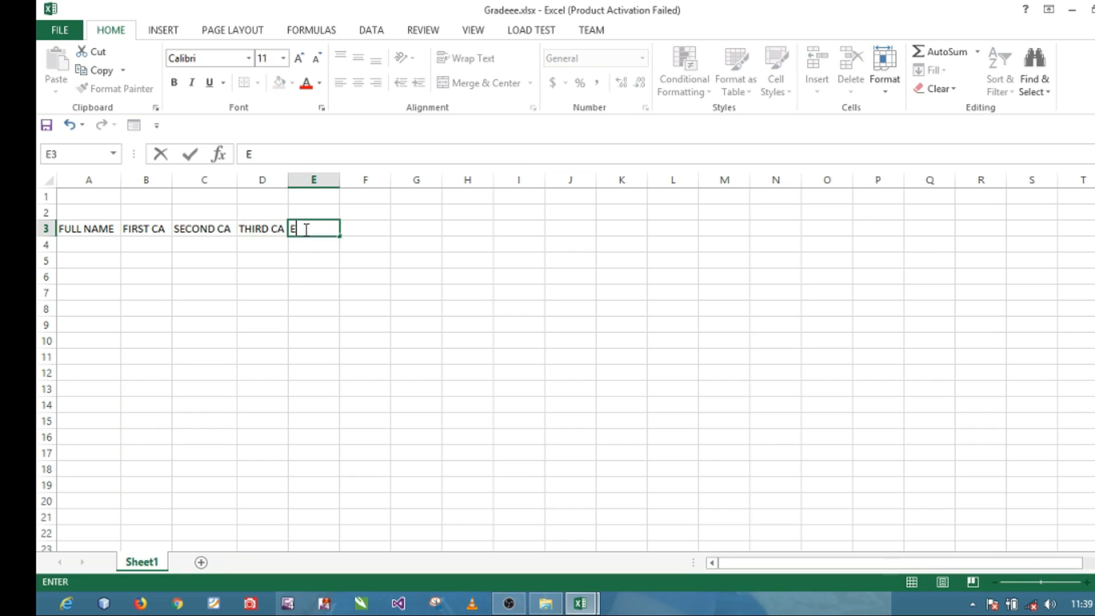
type("XAMS")
left_click(358, 231)
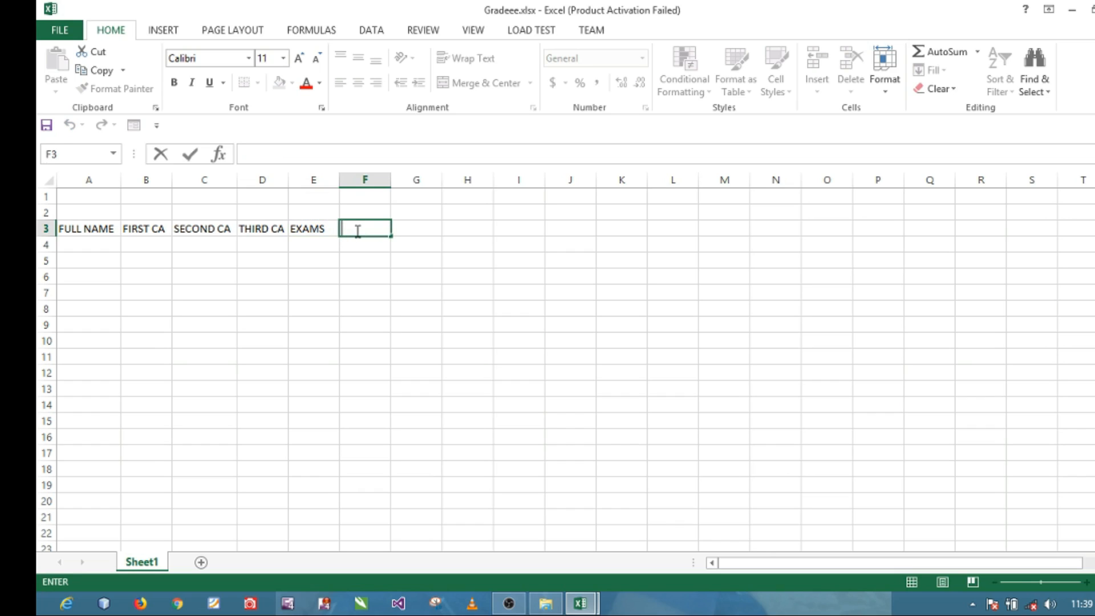
Enter the headers TOTAL in cell F3, AVERAGE in G3 and GRADE in H3.
type("TOTAL")
left_click(416, 227)
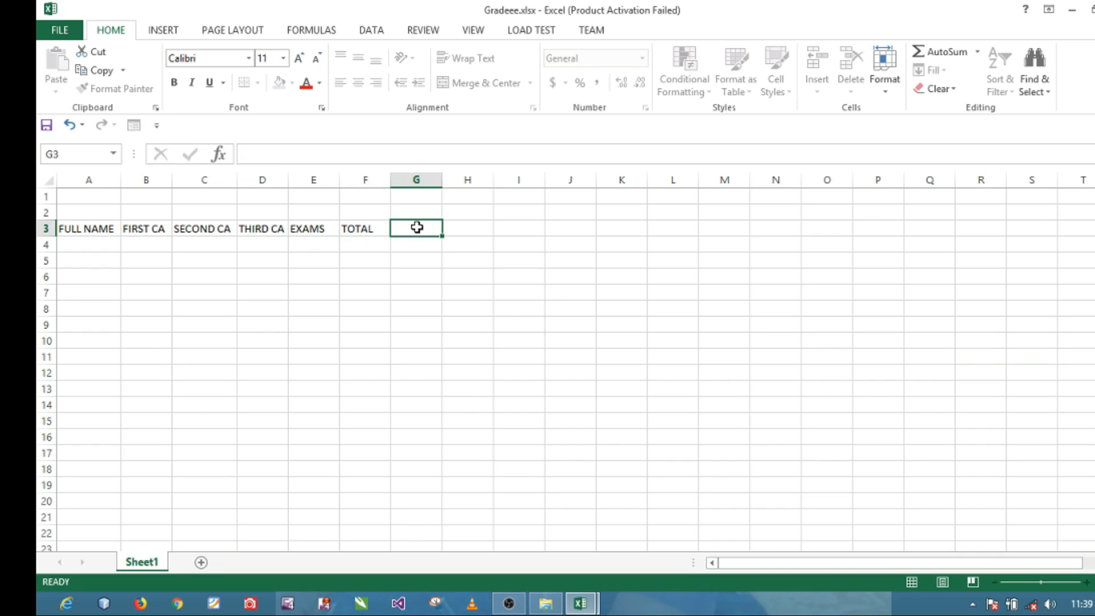
type("A")
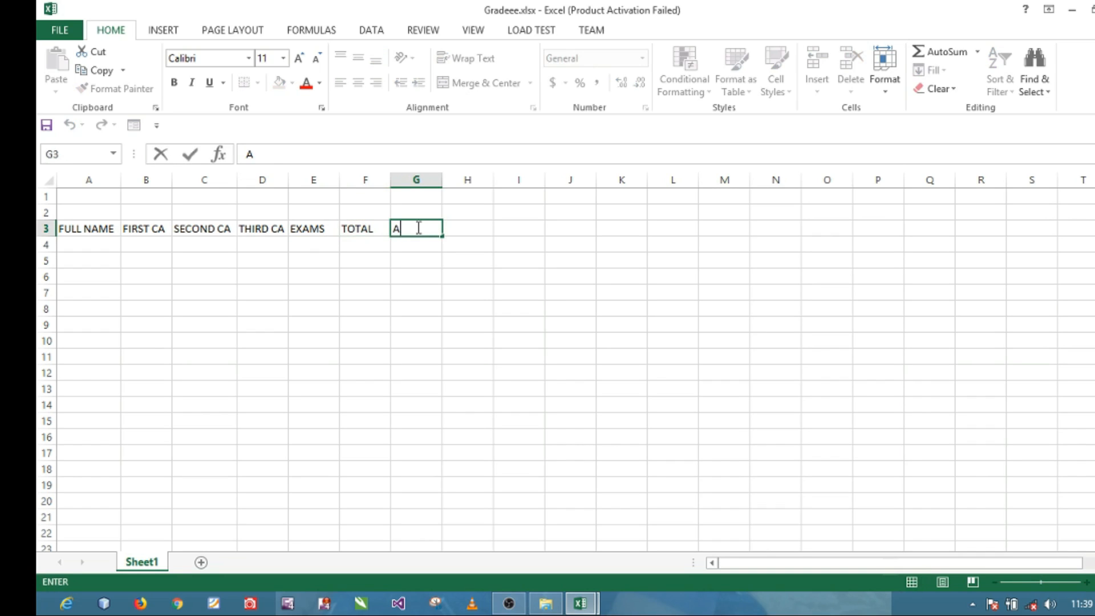
type("VERAGE")
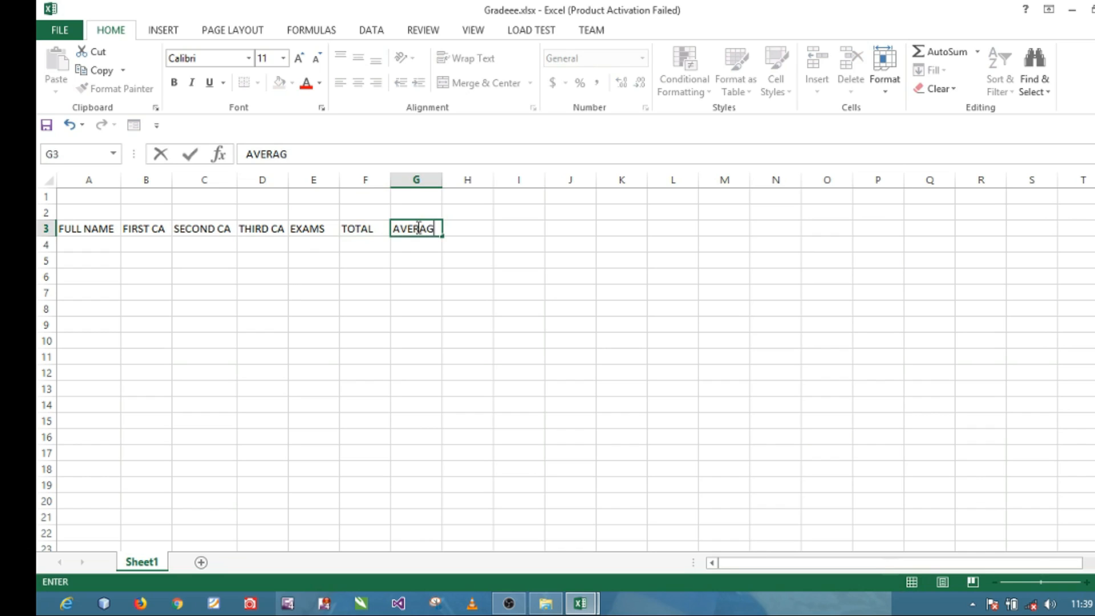
left_click(472, 235)
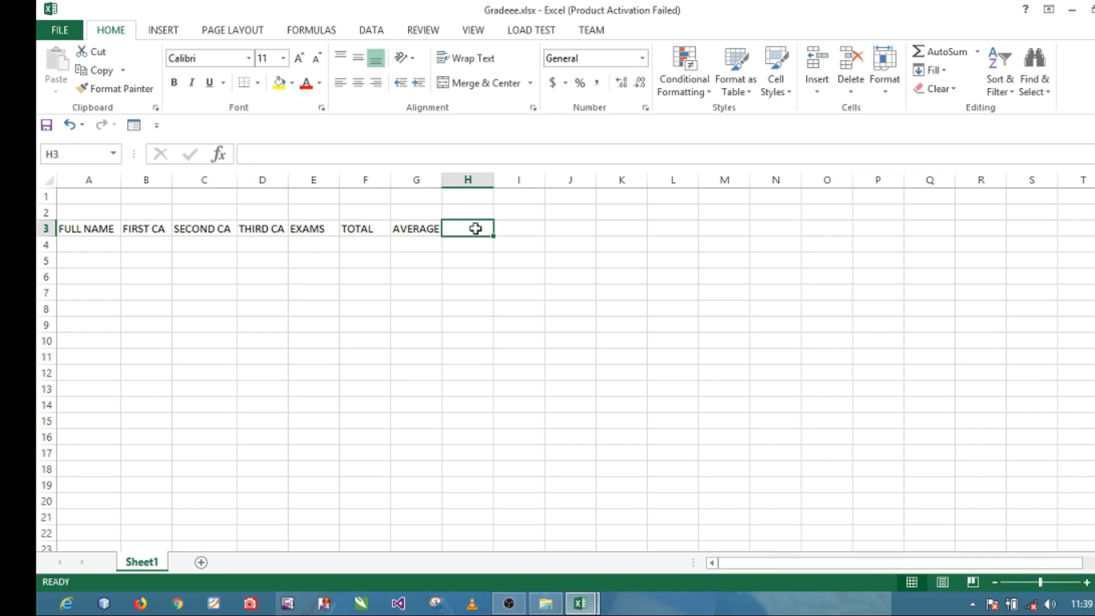
double_click(478, 228)
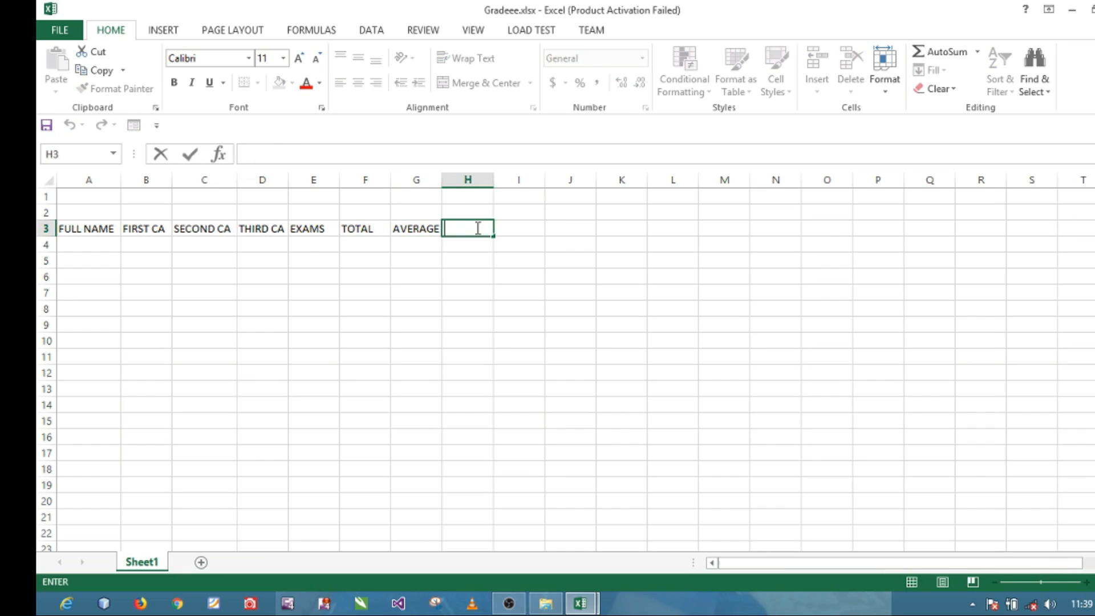
type("GRADE")
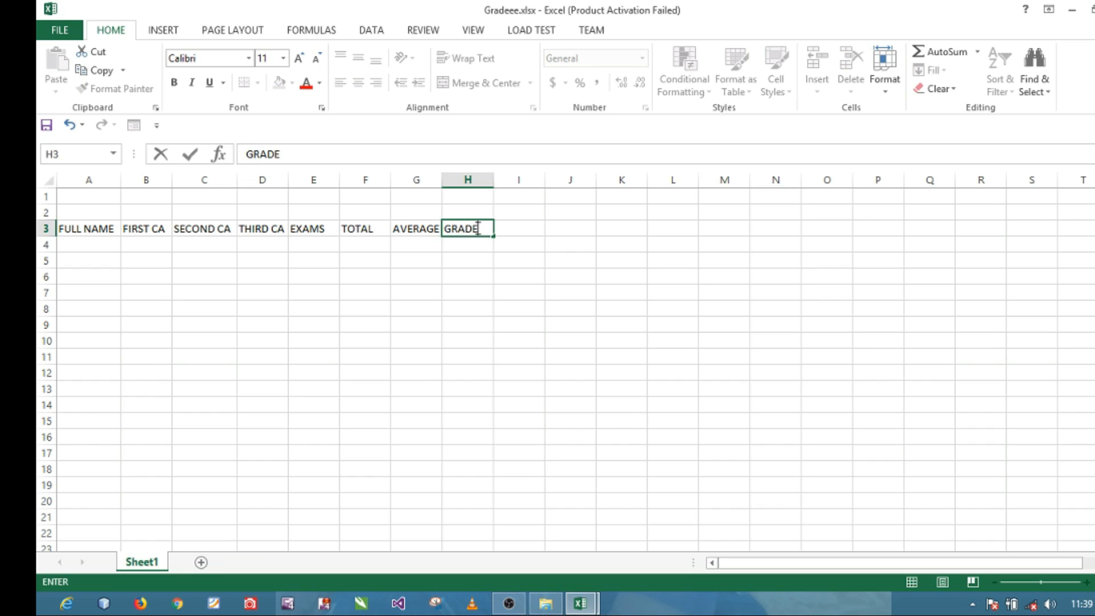
left_click(525, 222)
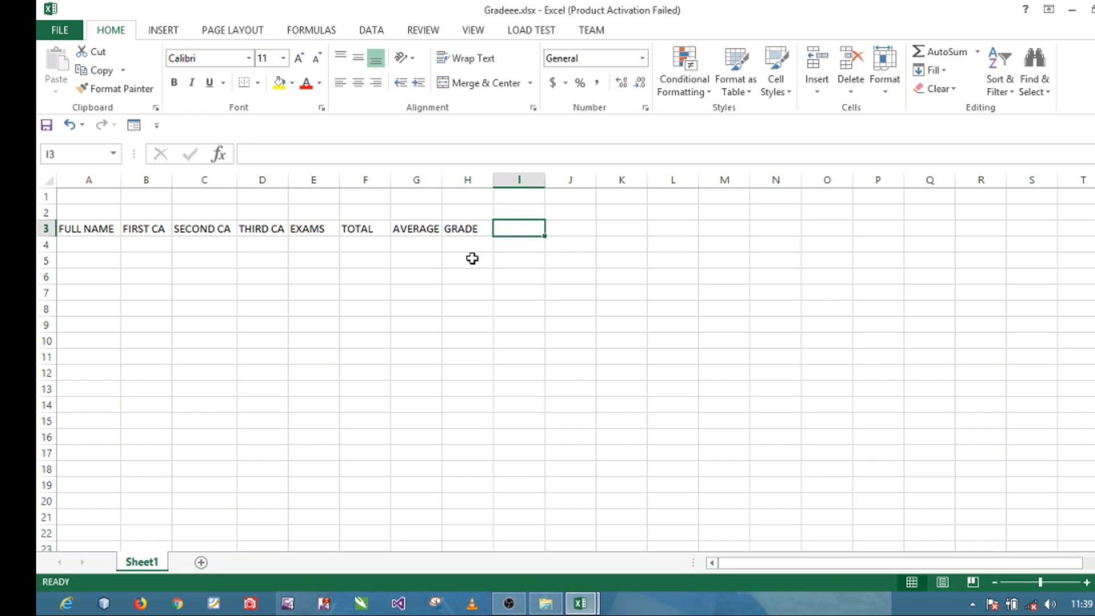
Locate the Form command among the Commands Not in the Ribbon in the Quick Access Toolbar options, and close the options.
left_click(445, 245)
left_click(101, 248)
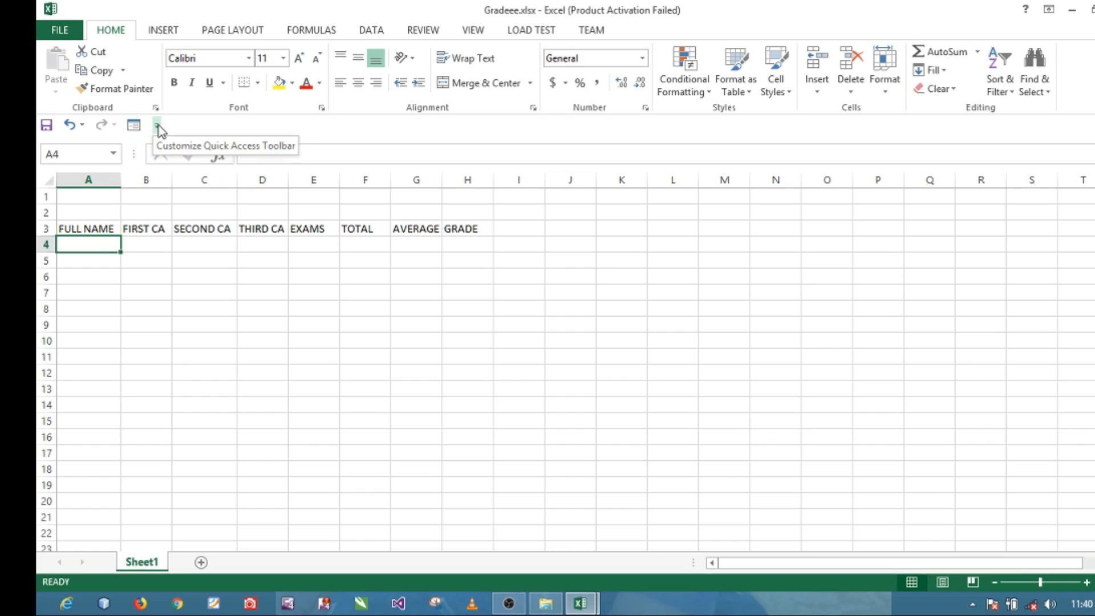
left_click(158, 127)
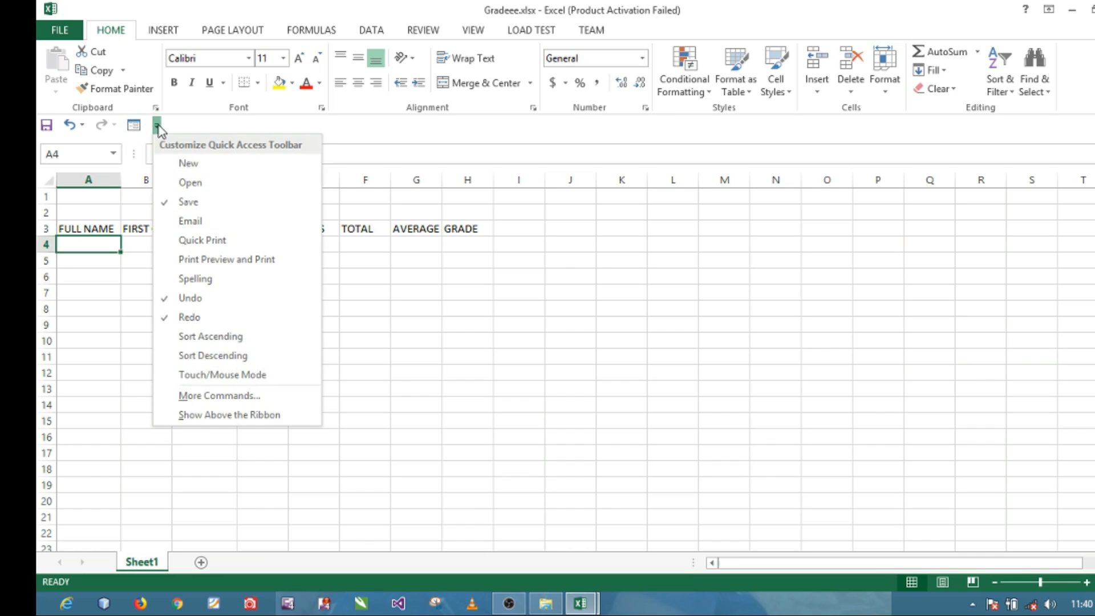
left_click(221, 396)
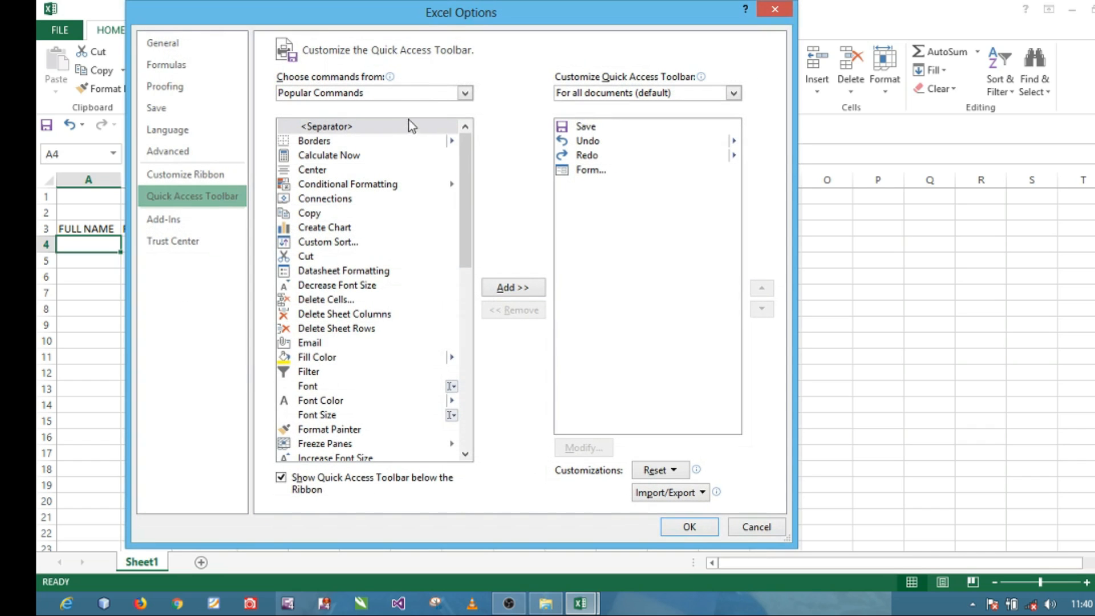
left_click(465, 93)
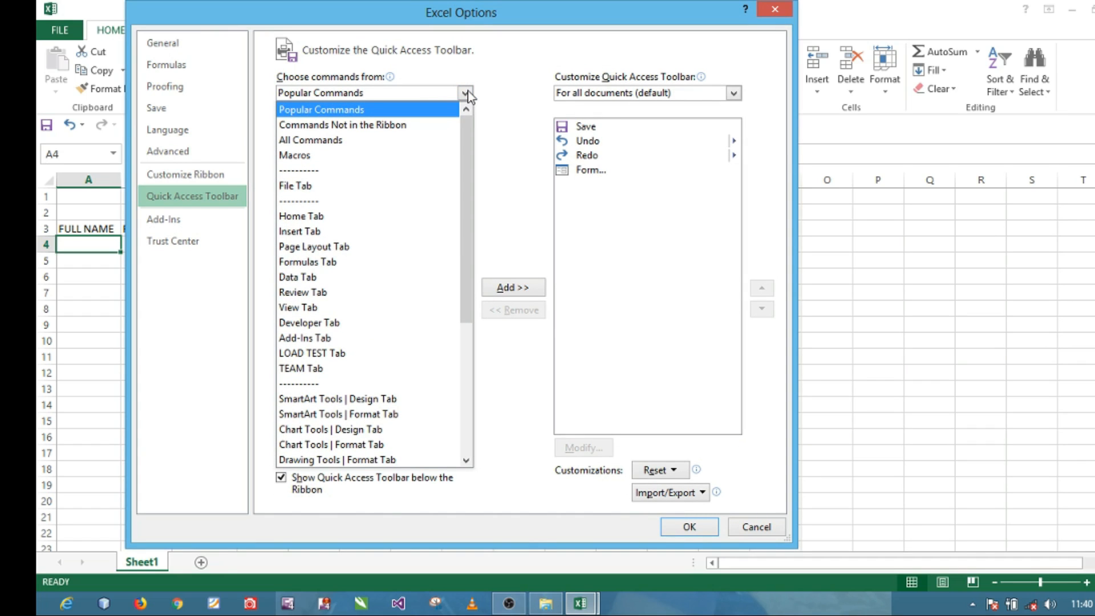
left_click(409, 142)
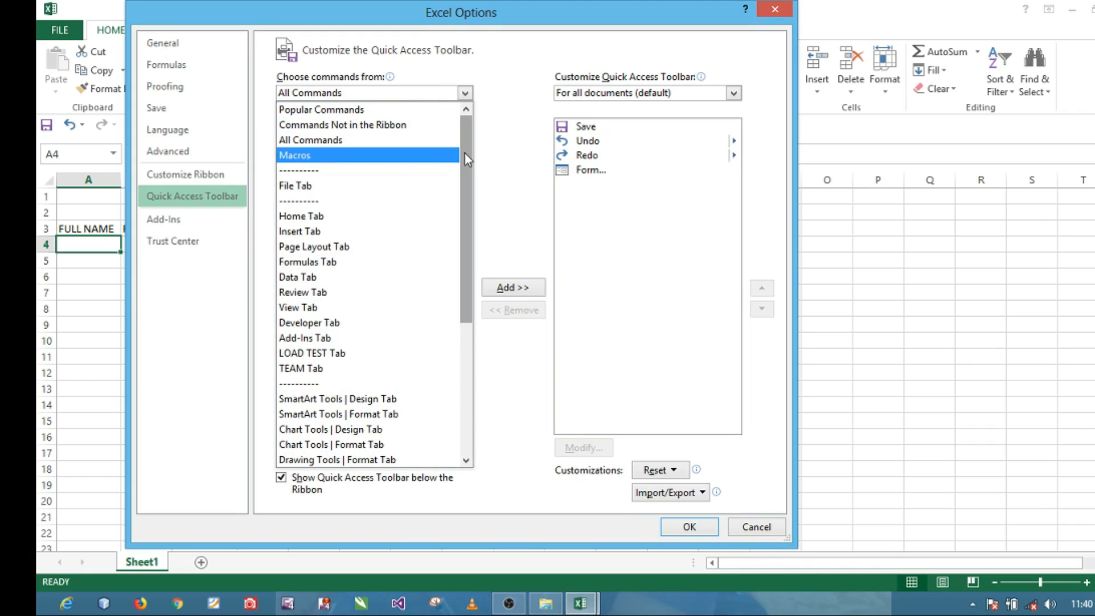
left_click(467, 95)
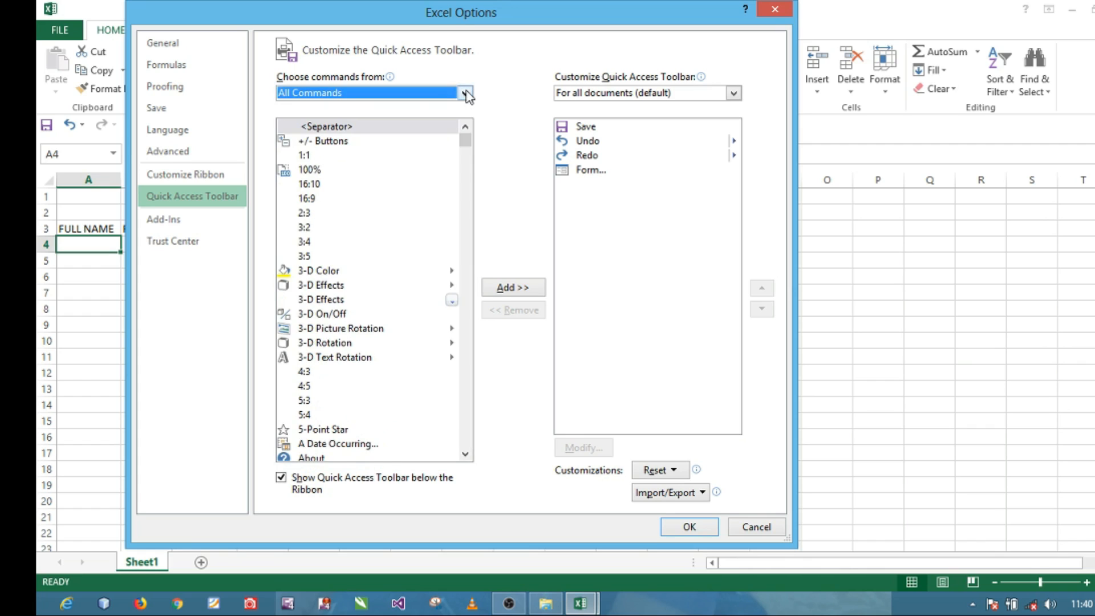
left_click(467, 94)
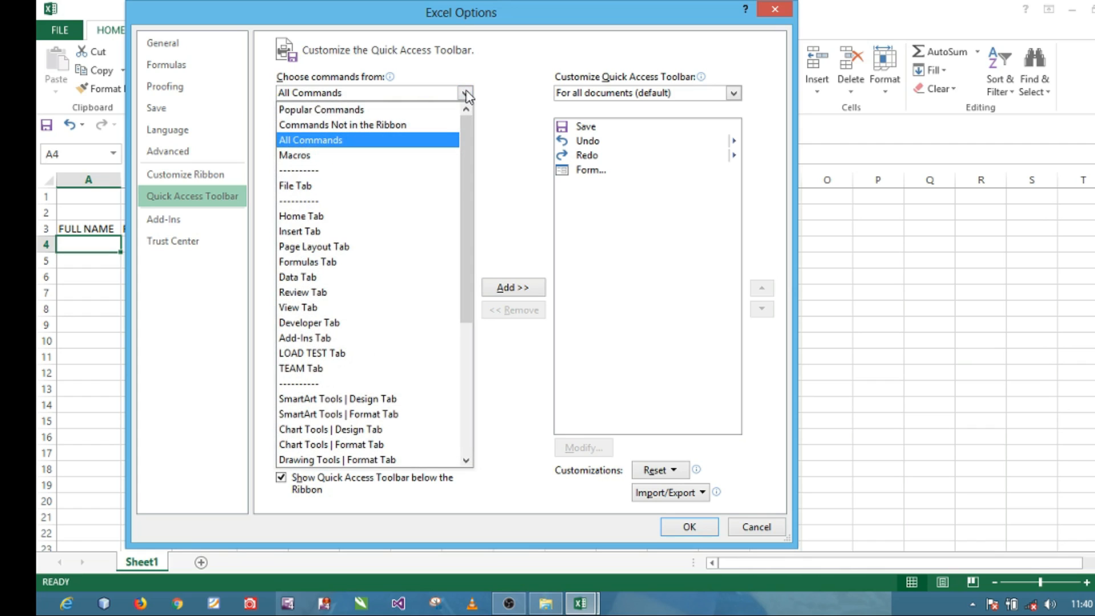
left_click(441, 130)
left_click_drag(469, 157, 470, 244)
left_click(333, 319)
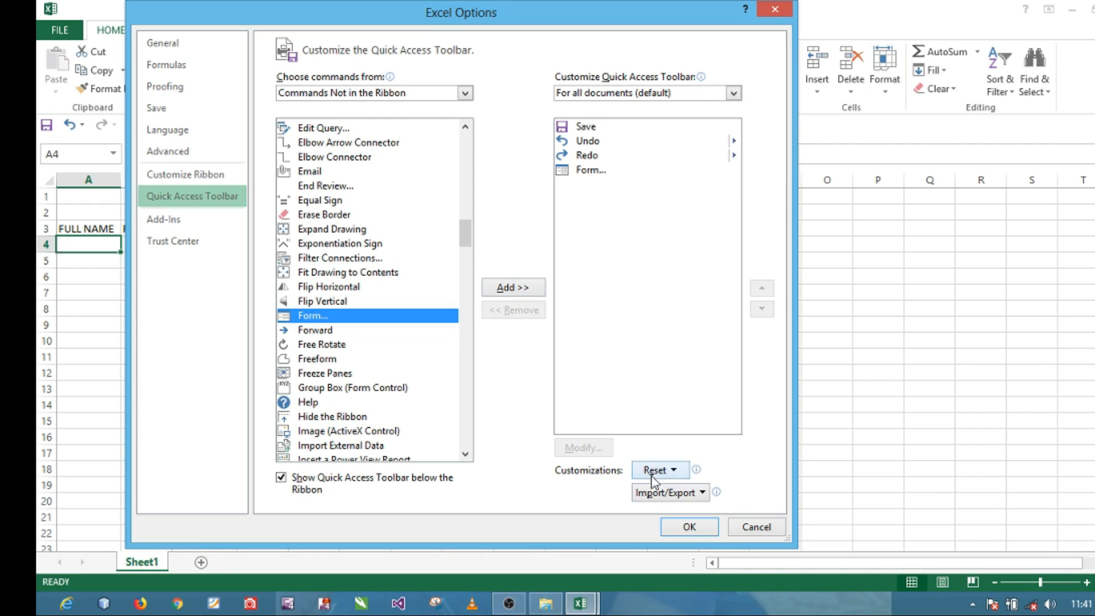
left_click(771, 9)
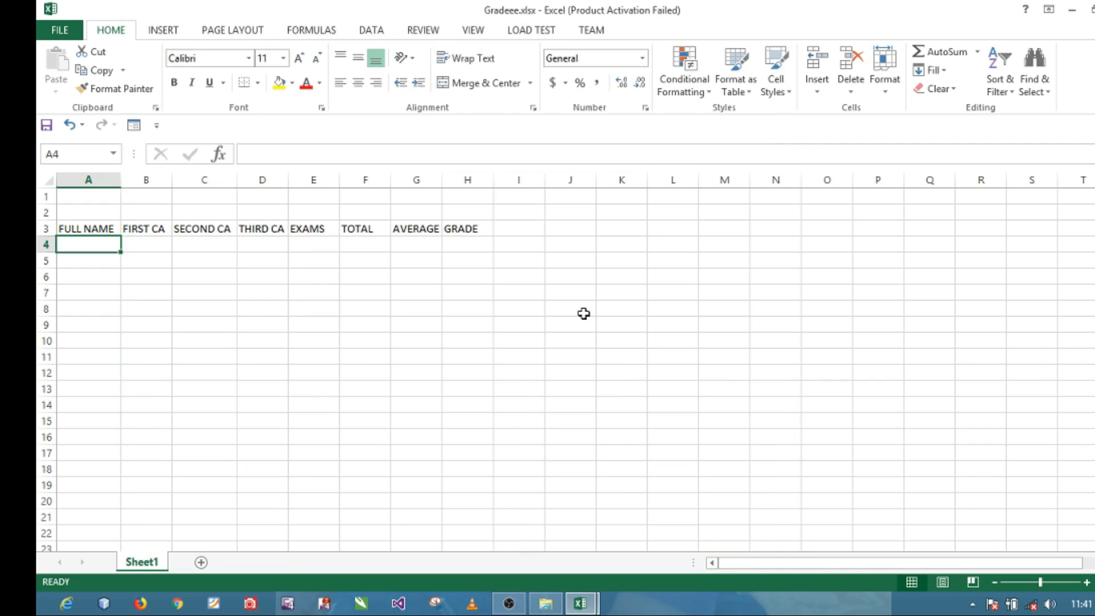
Enter the first student's name in cell A4 and widen column A to fit it.
double_click(100, 242)
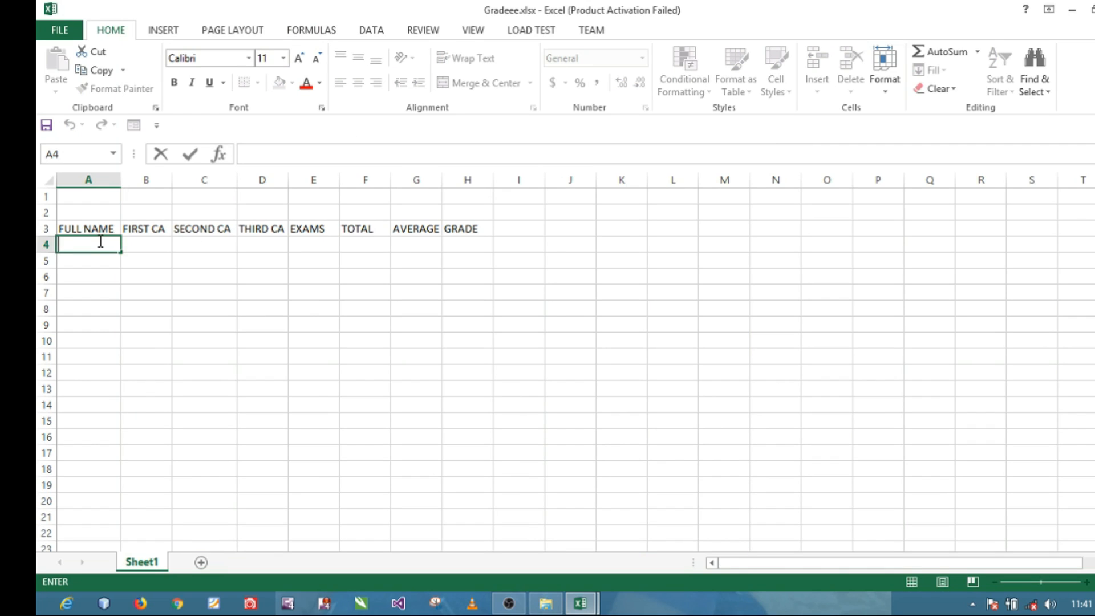
type("RICHMONM")
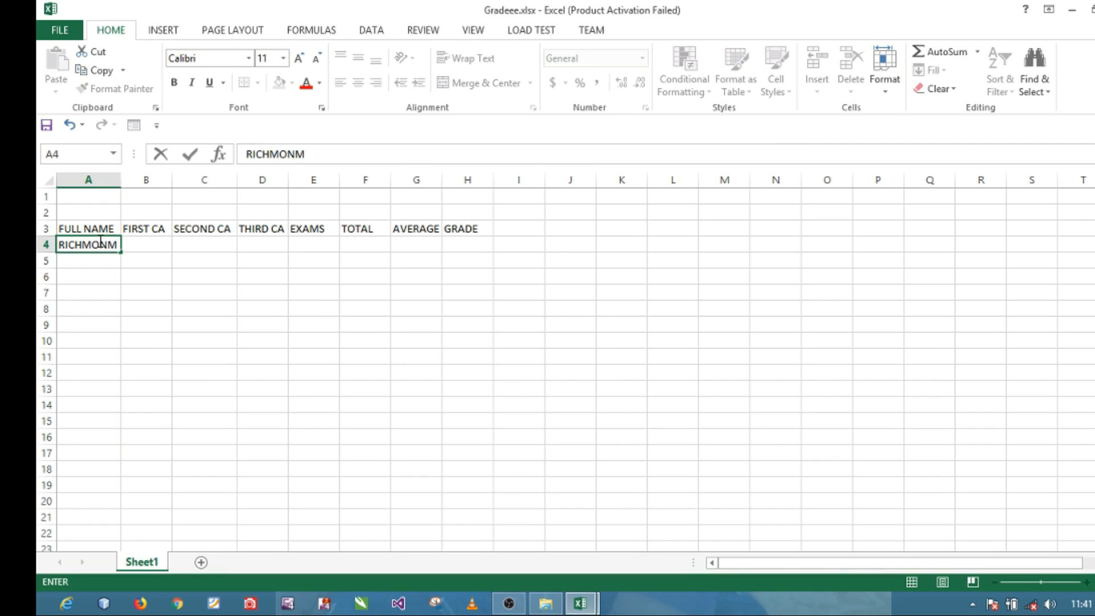
key("BackSpace")
type("D B")
key("F2")
left_click(209, 242)
left_click_drag(118, 182, 129, 183)
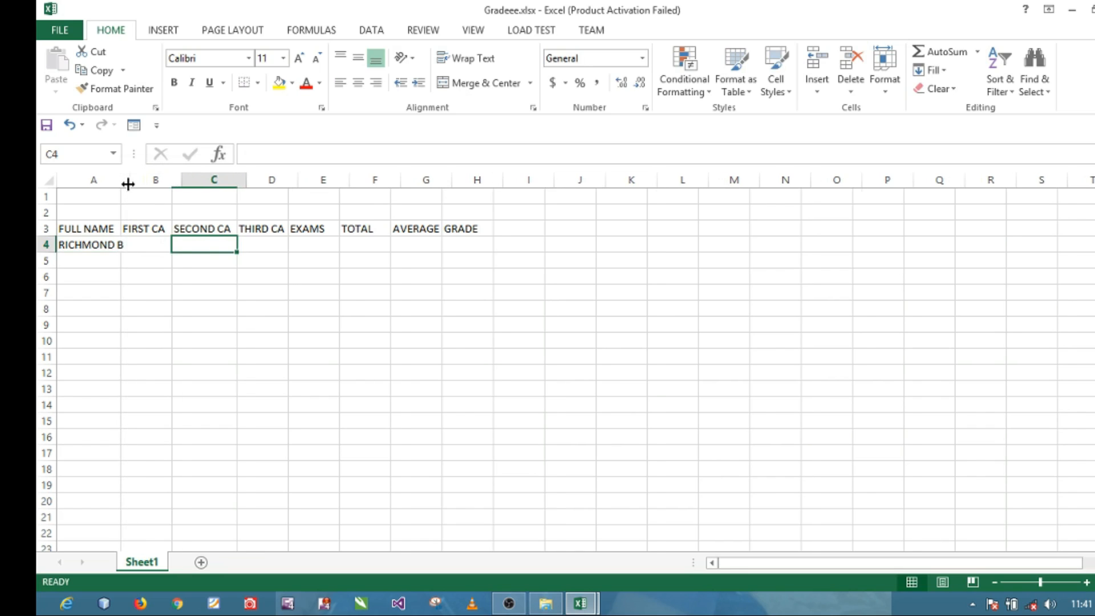
Enter the student's scores of 5 for FIRST CA in B4 and 5 for SECOND CA in C4.
left_click(161, 250)
double_click(163, 244)
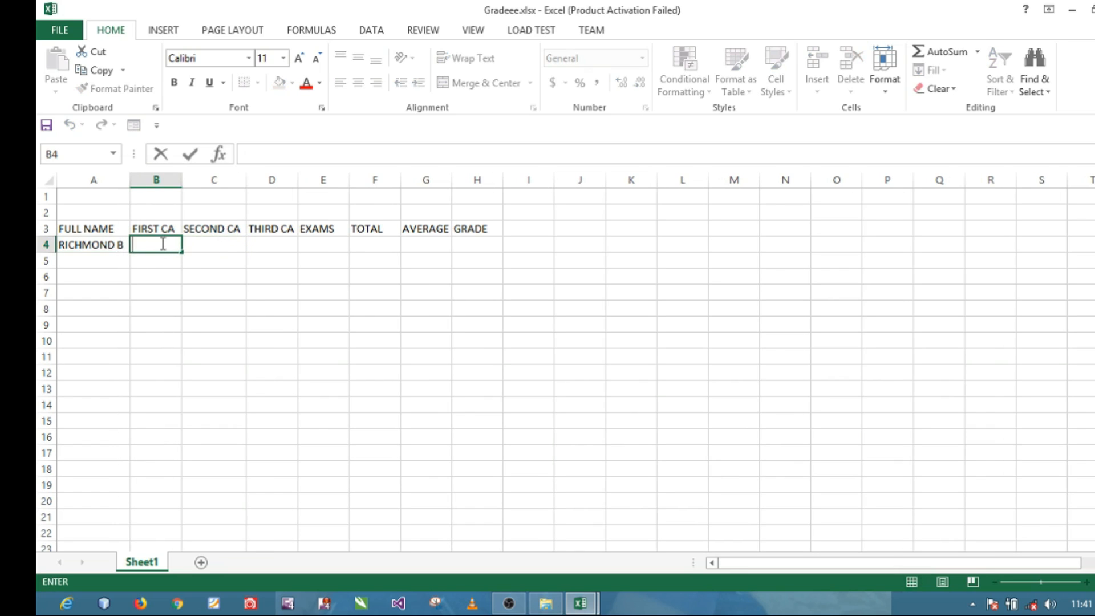
type("5")
left_click(210, 244)
type("5")
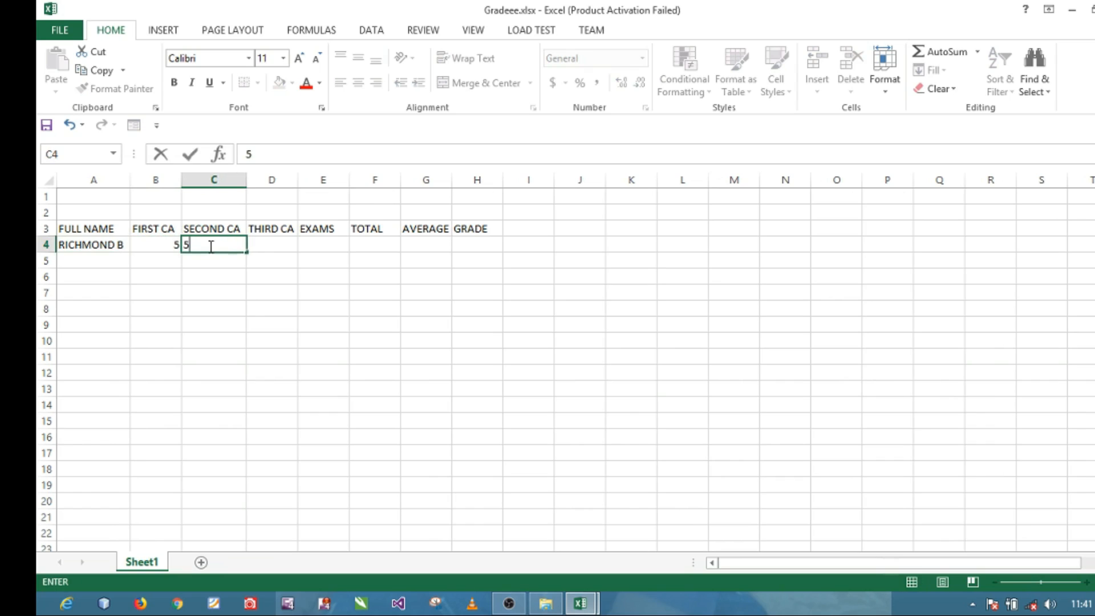
Enter the student's scores of 6 for THIRD CA in D4 and 60 for EXAMS in E4.
double_click(277, 248)
type("60")
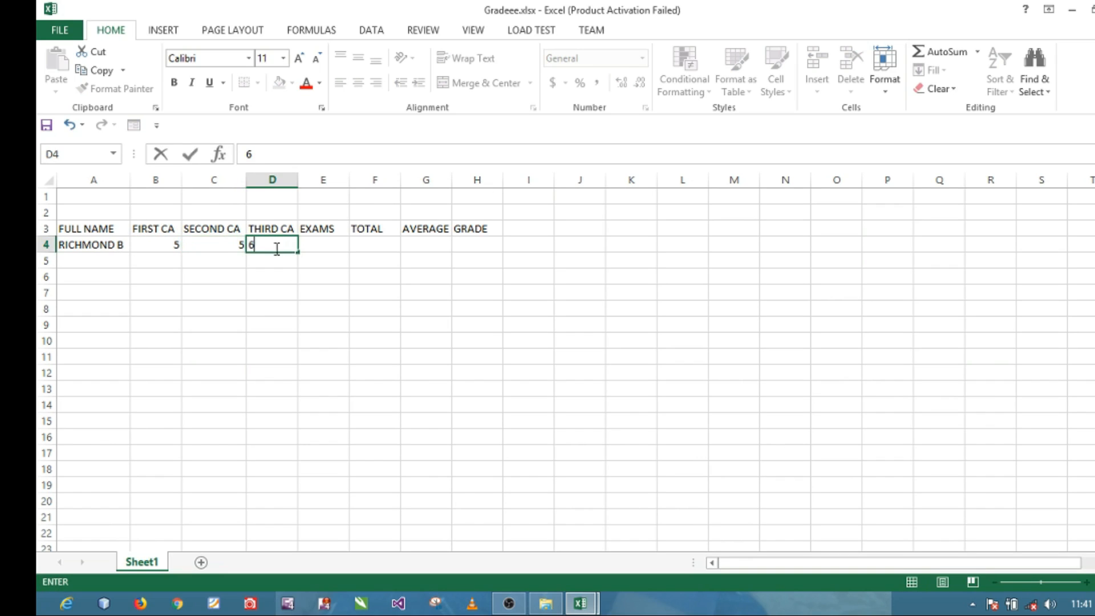
left_click(344, 245)
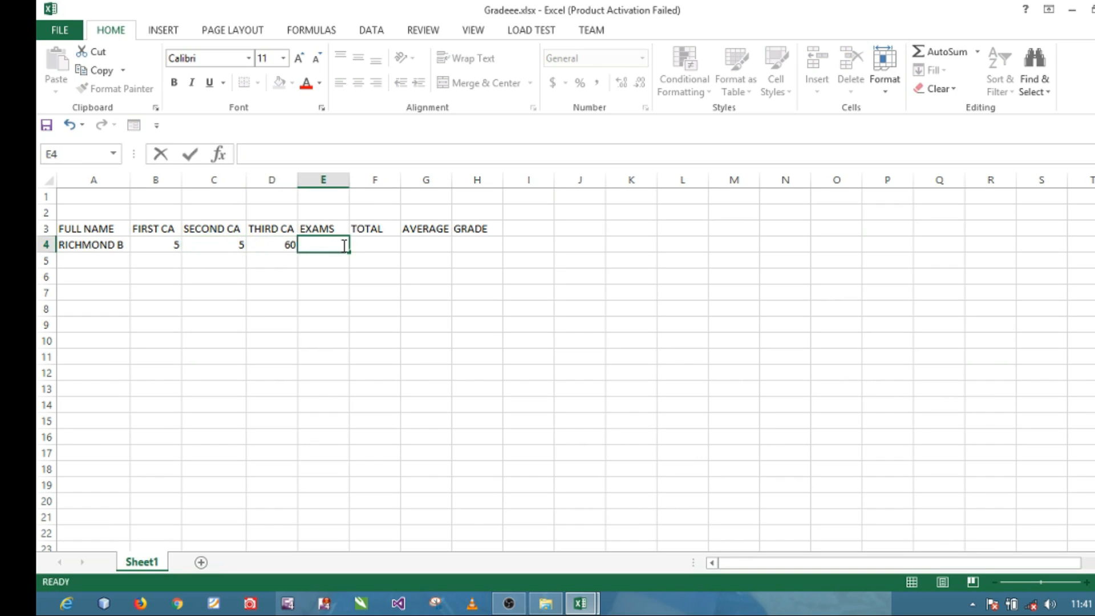
double_click(295, 245)
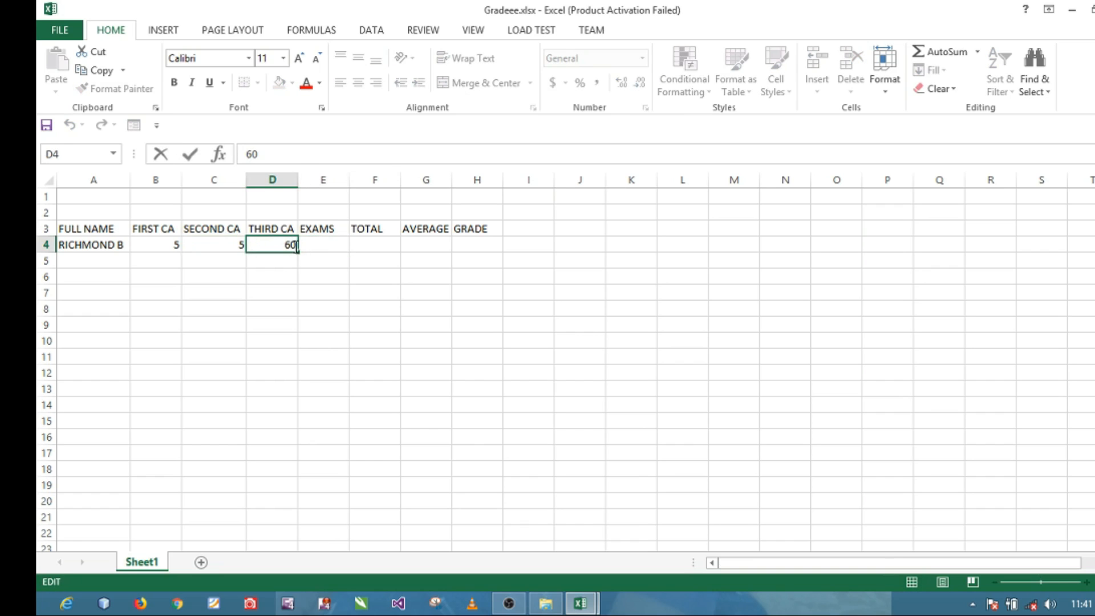
key("BackSpace")
left_click(321, 244)
double_click(321, 244)
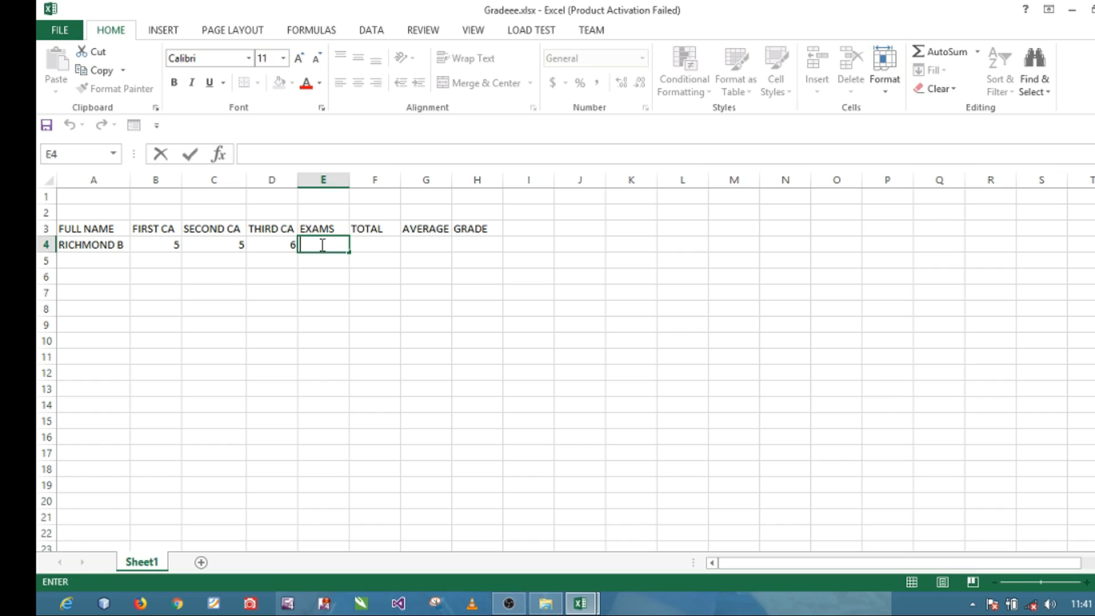
type("60")
left_click(376, 246)
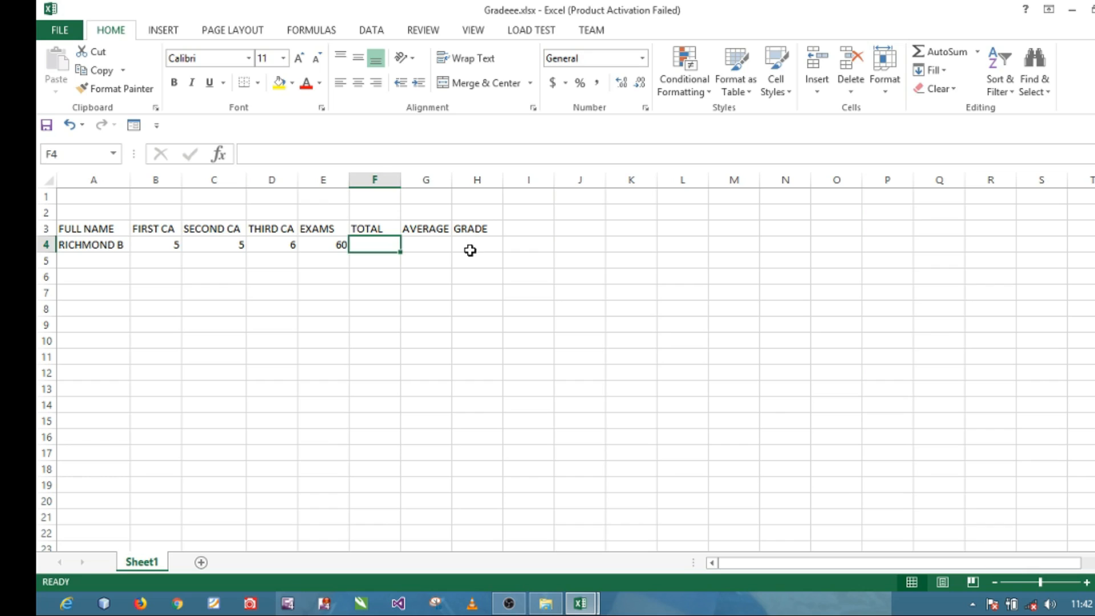
Calculate the student's total in cell F4 with the formula =(B4+C4+D4+E4).
double_click(367, 247)
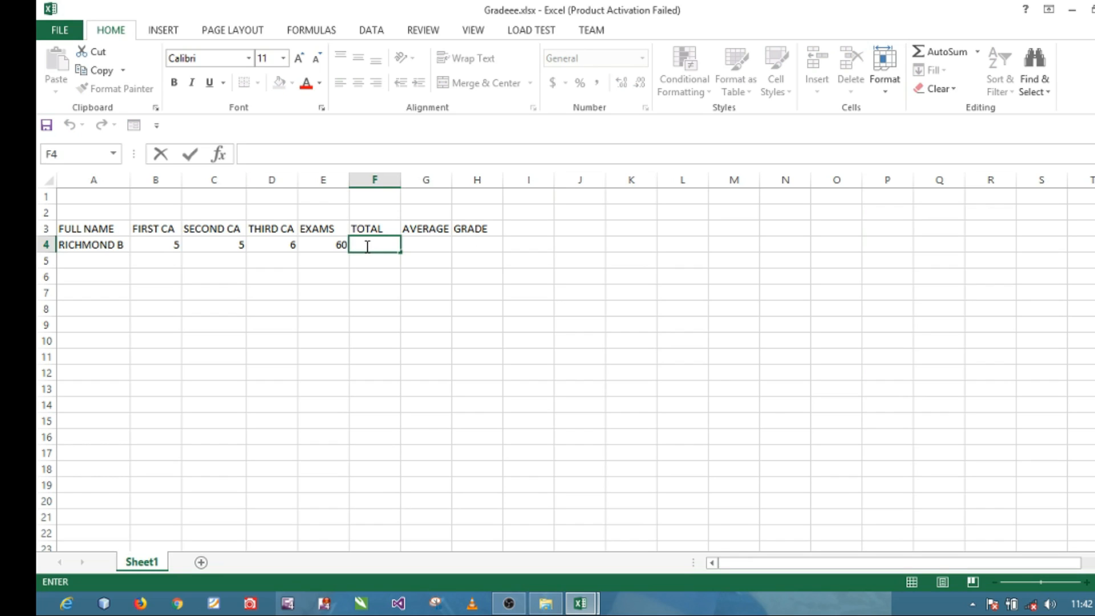
type("=")
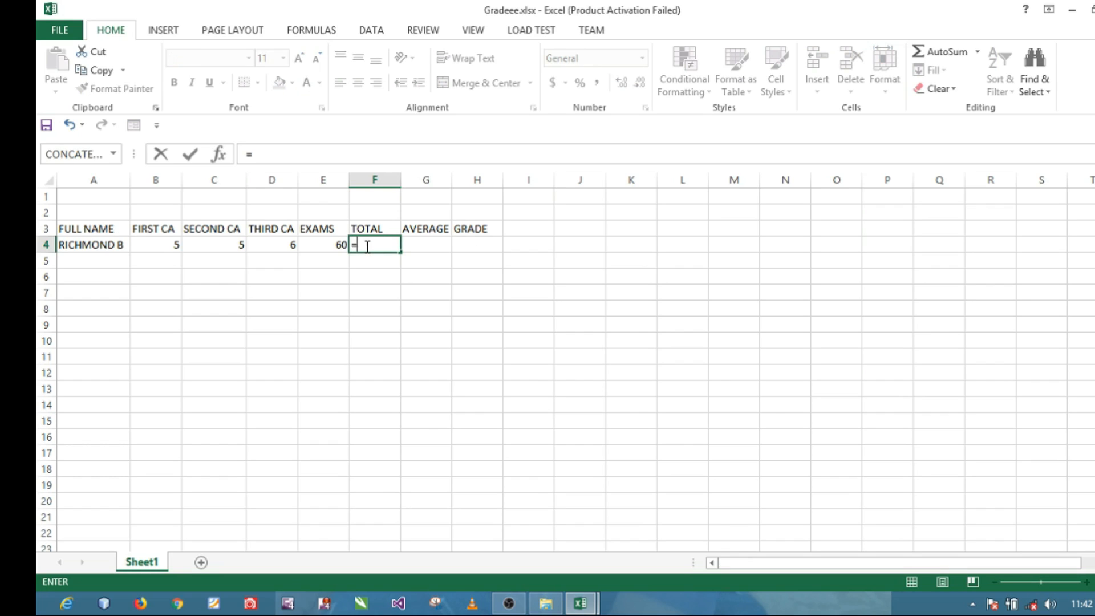
type("(")
left_click(167, 247)
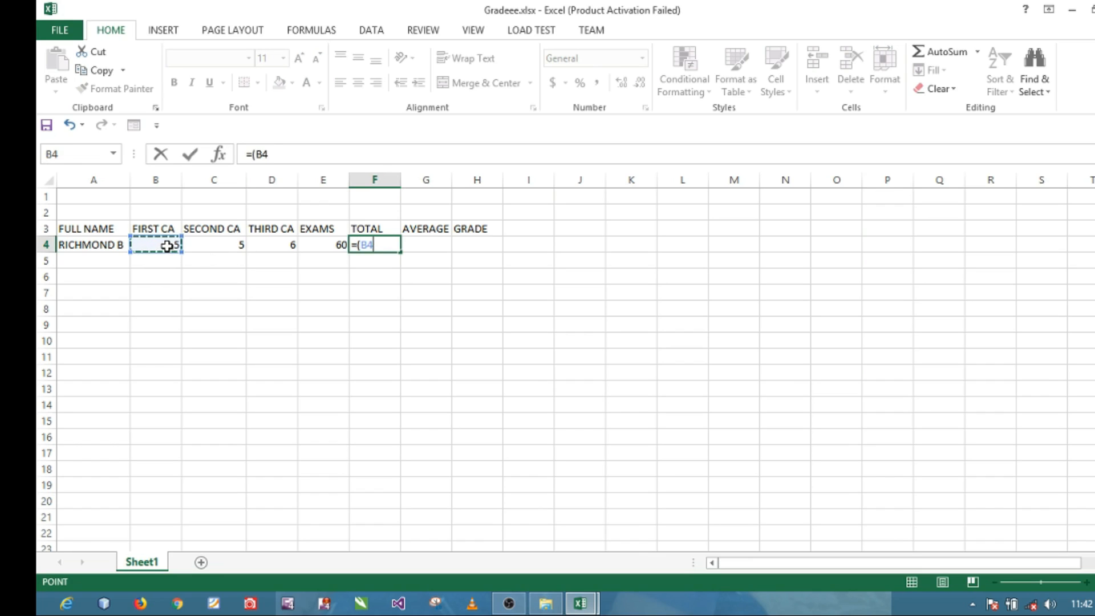
type("+")
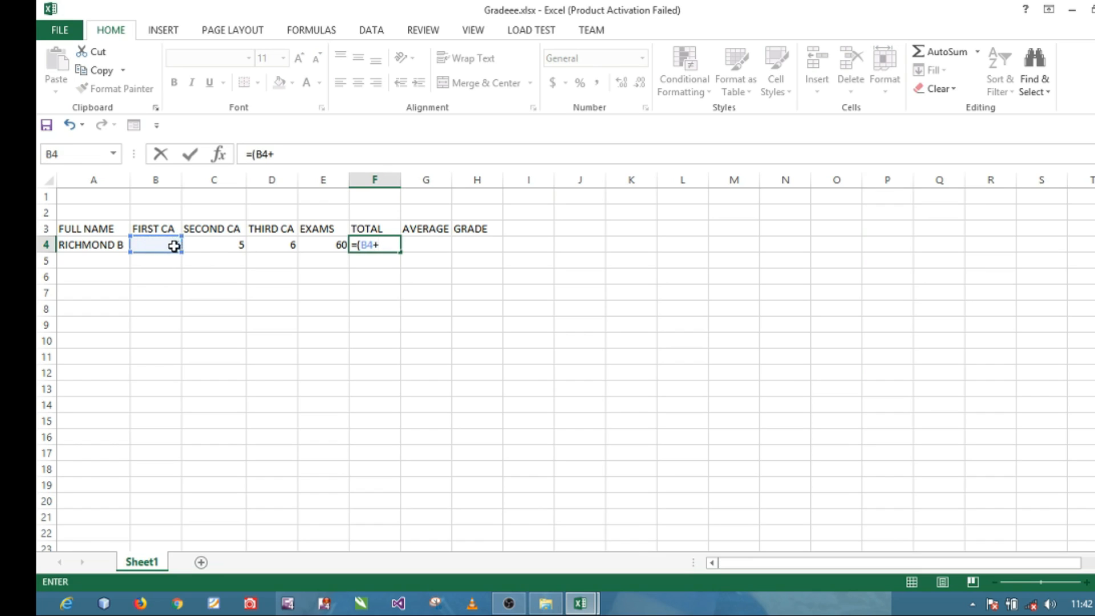
left_click(226, 242)
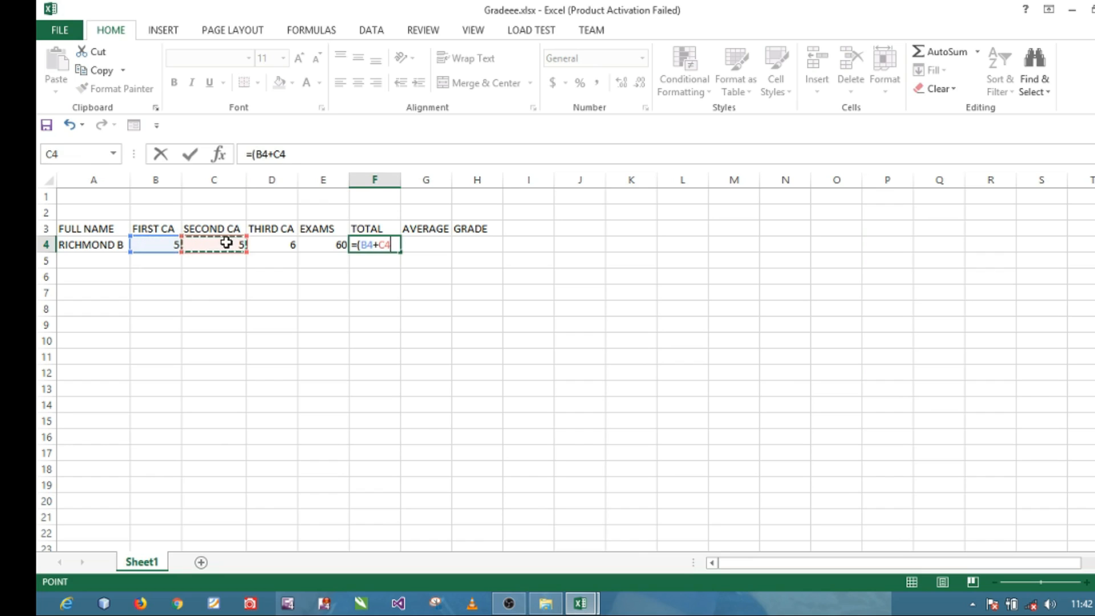
type("+")
left_click(277, 252)
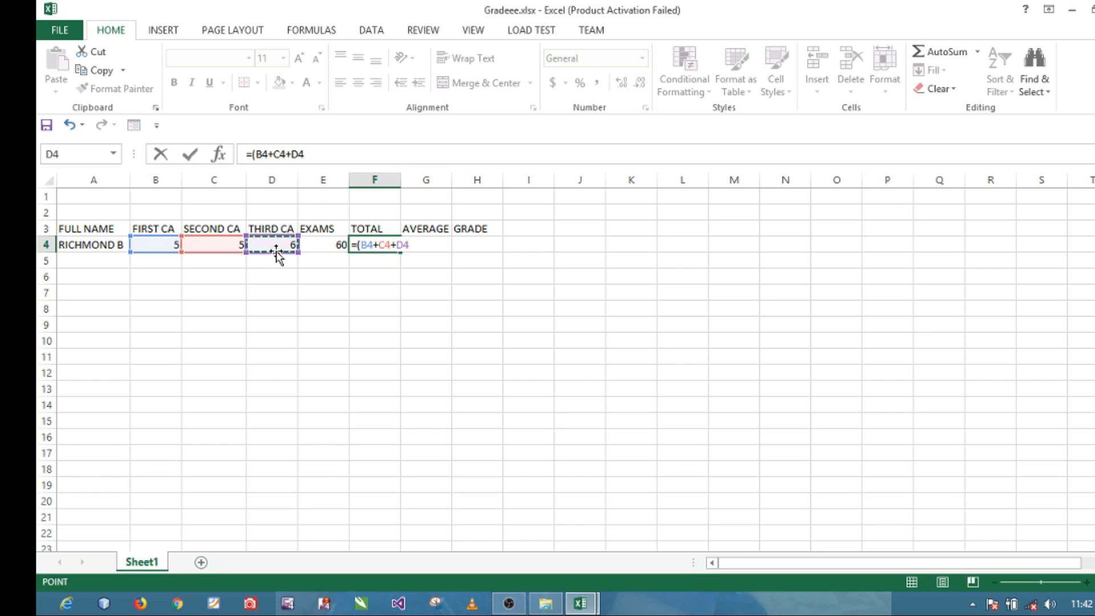
type("+")
left_click(329, 244)
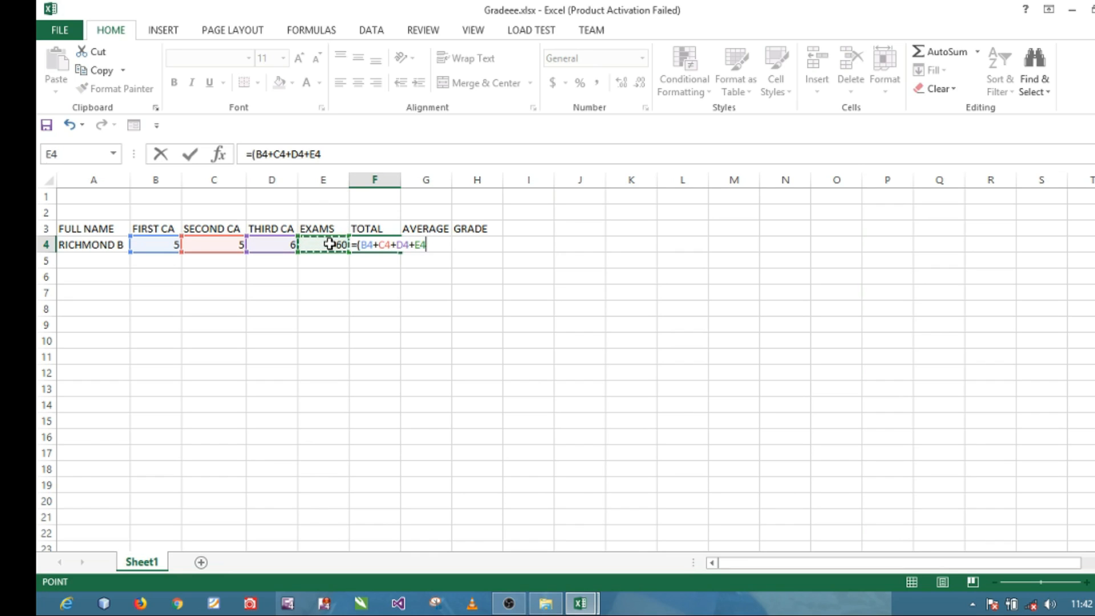
type(")")
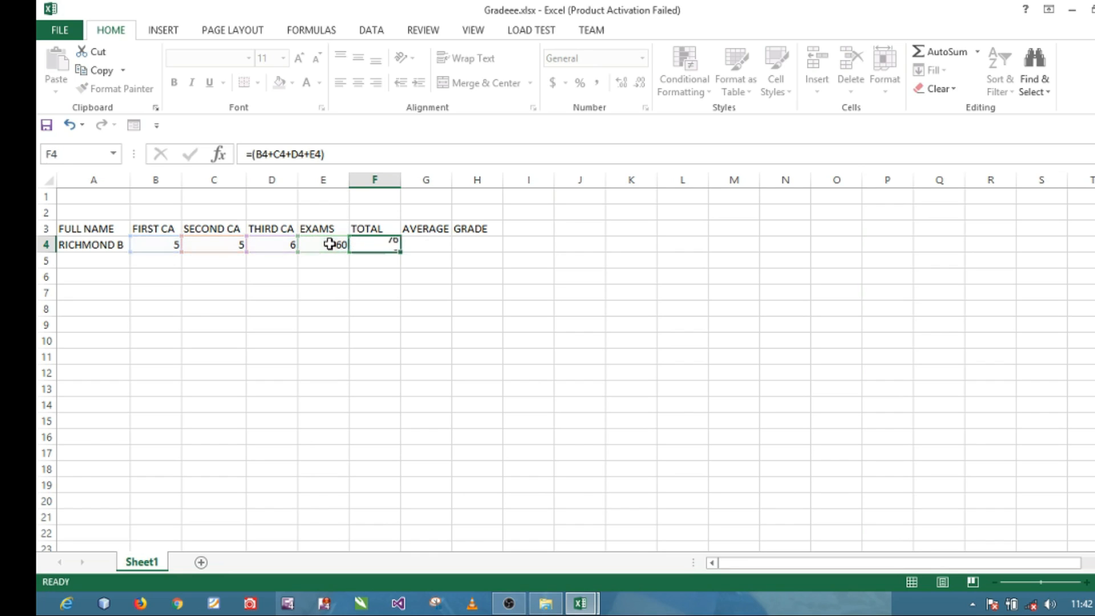
key("Return")
left_click(428, 242)
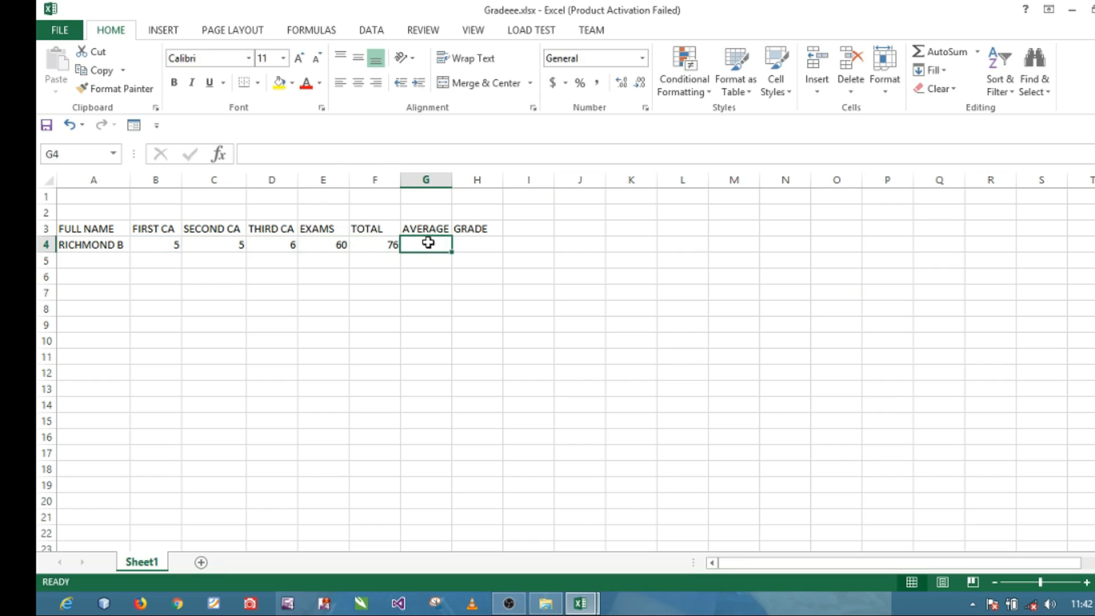
Calculate the student's average in cell G4 with the formula =(B4+C4+D4+E4/4).
double_click(428, 242)
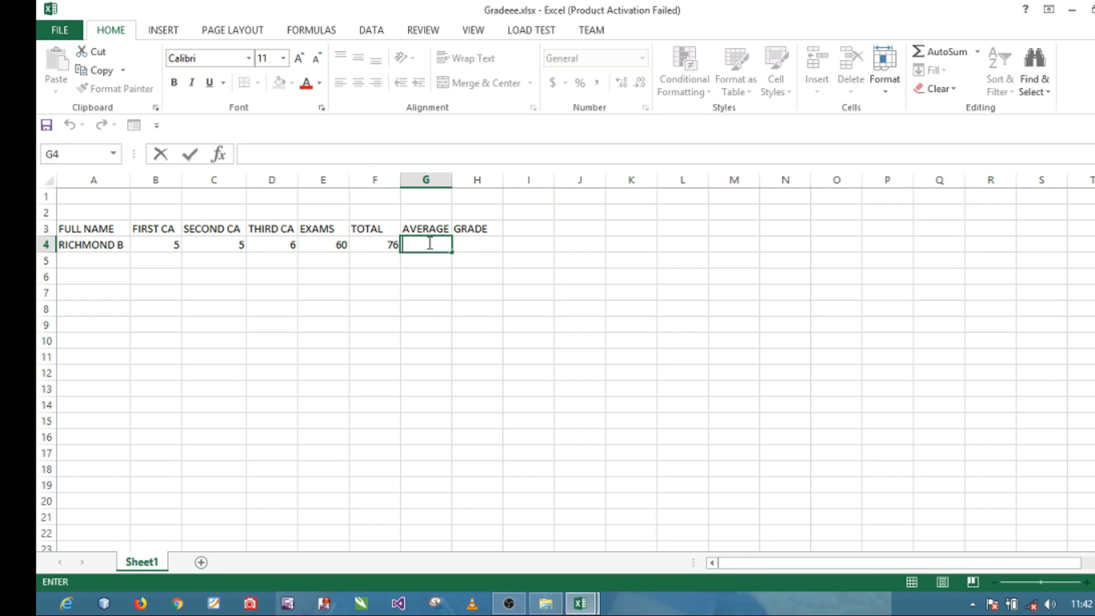
type("=")
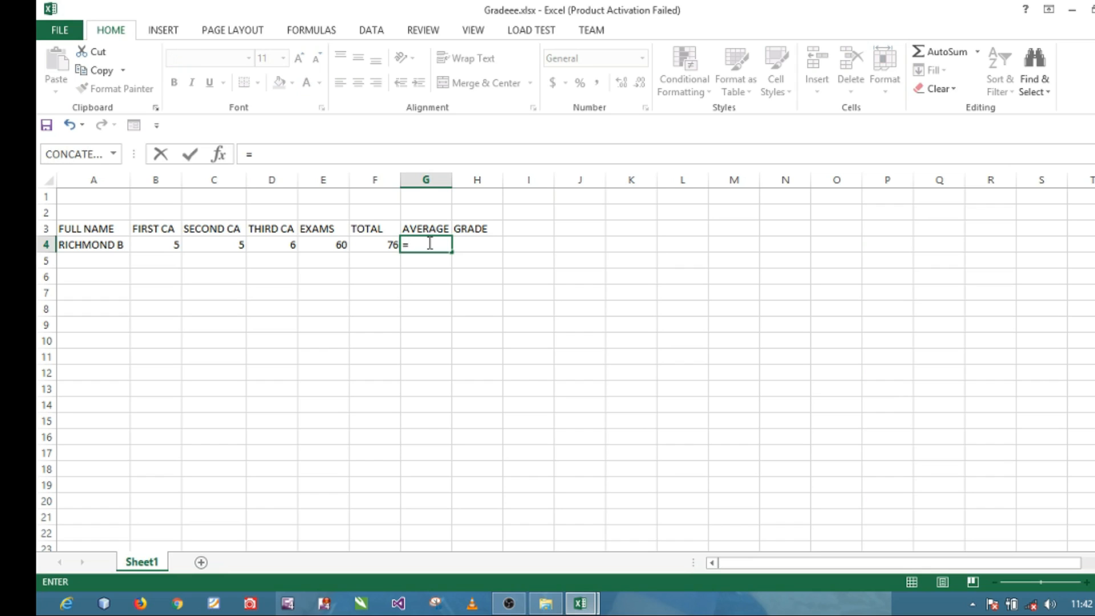
type("(")
left_click(161, 248)
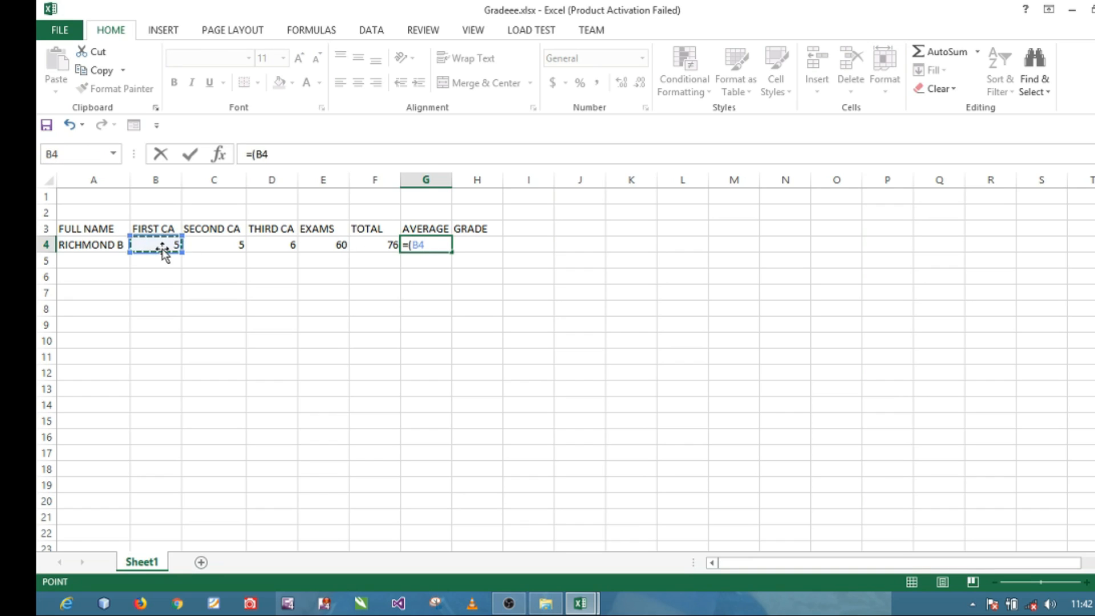
type("+")
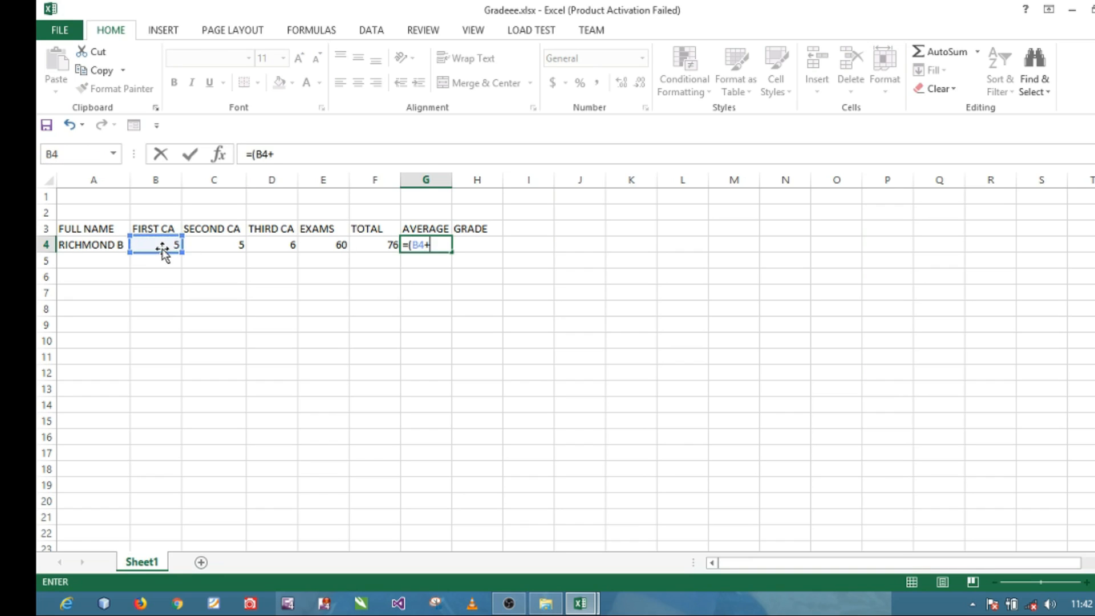
left_click(235, 243)
type("+")
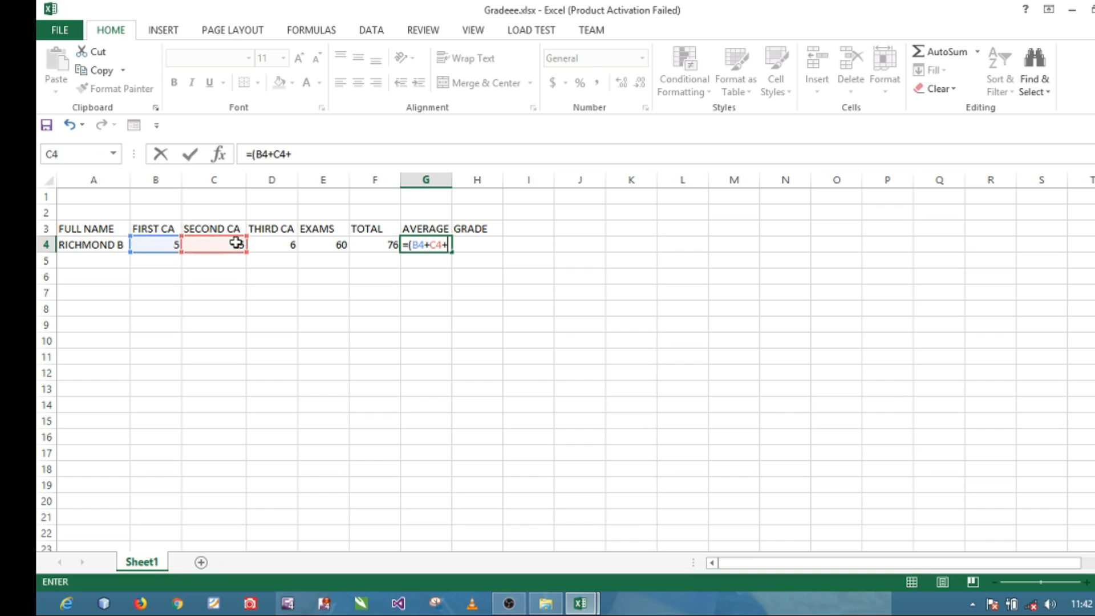
left_click(276, 245)
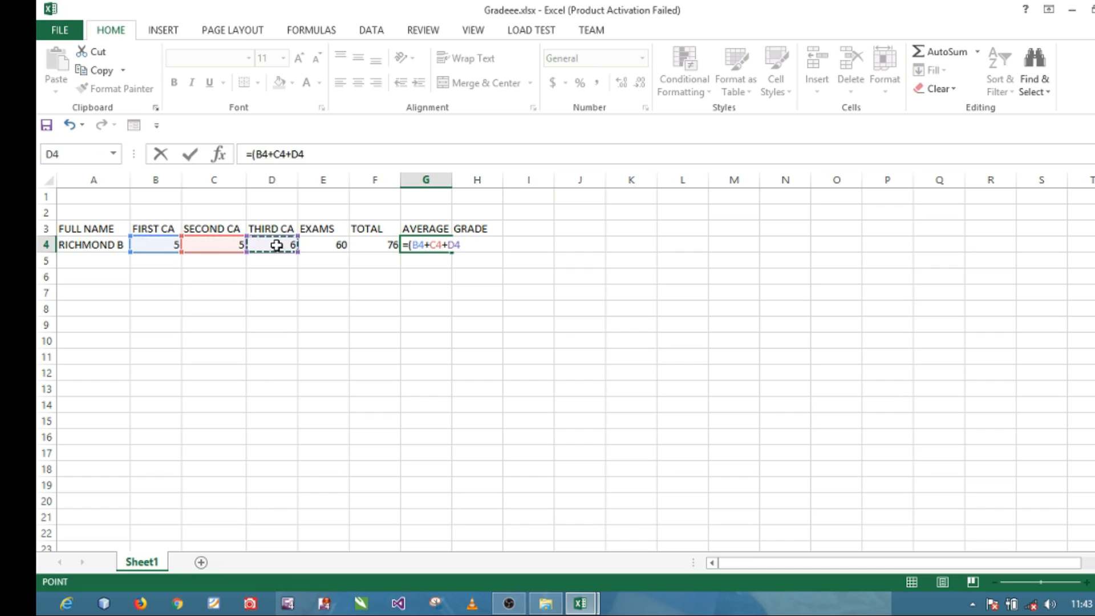
type("+")
left_click(326, 248)
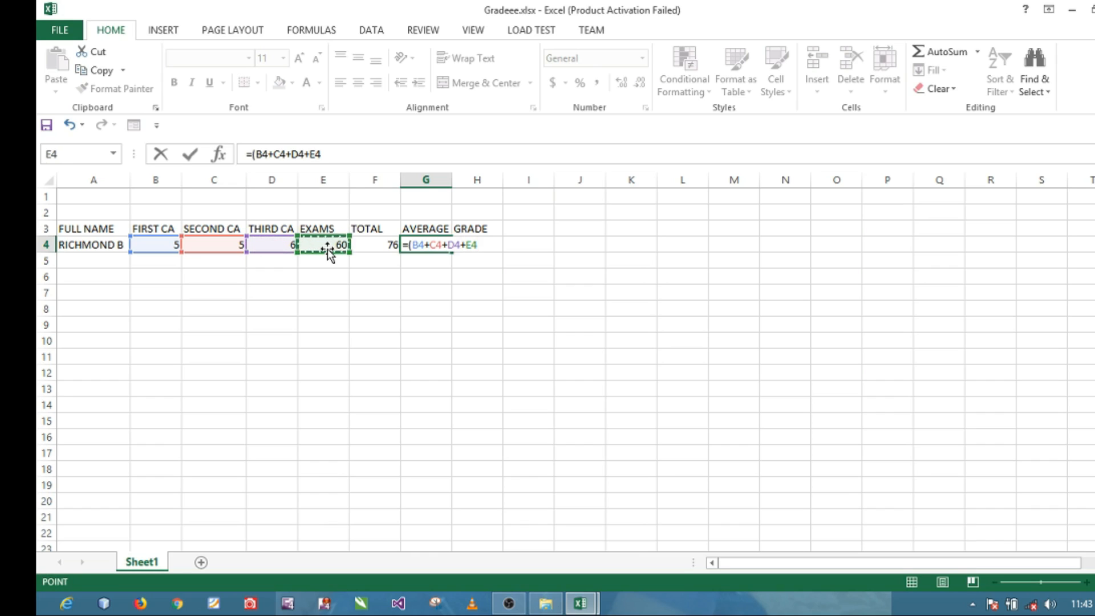
type("/")
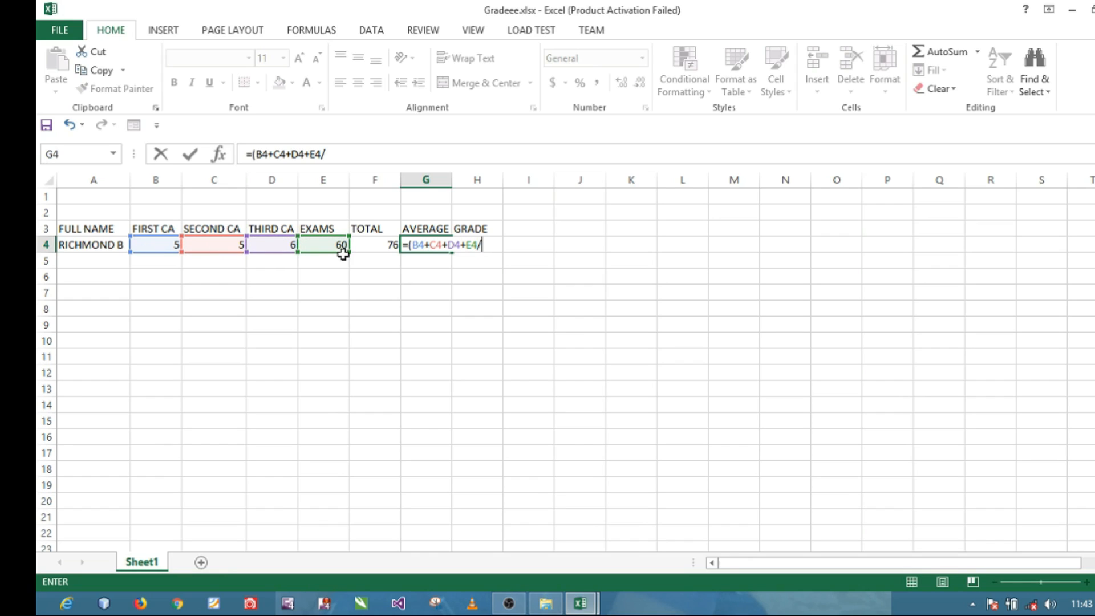
type("4)")
key("Return")
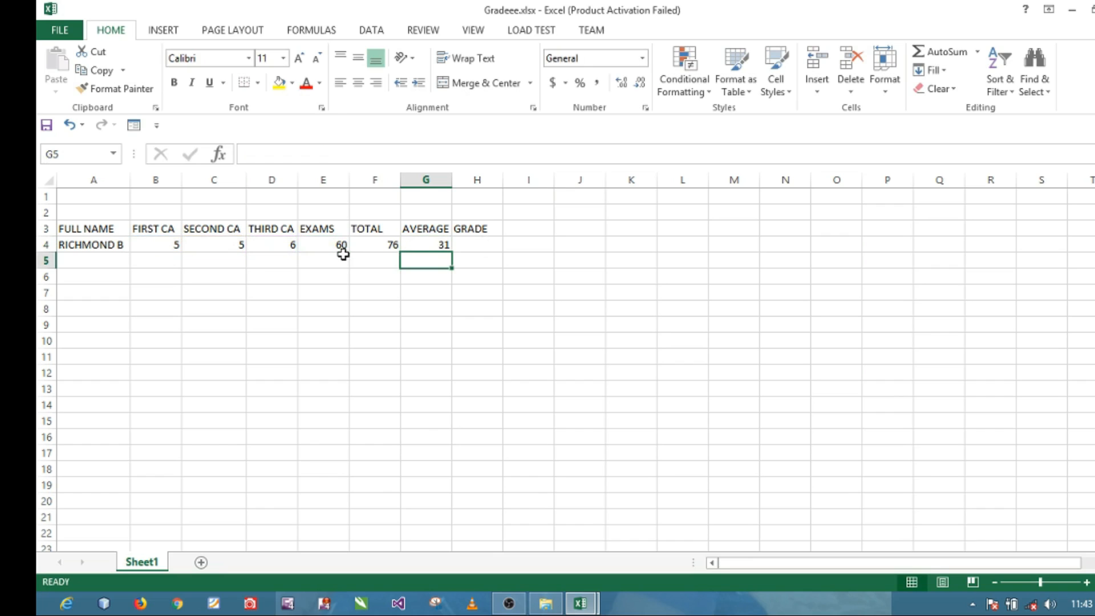
Write the grading note GREATER THAN OR EQUAL TO 80=A in the empty cell L6.
left_click(476, 244)
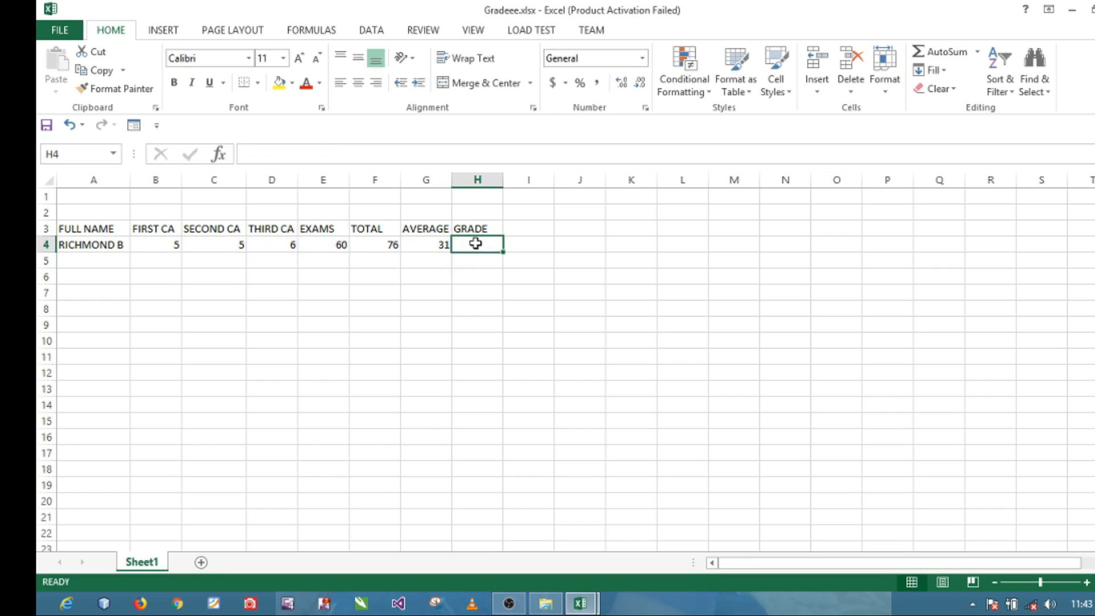
double_click(477, 244)
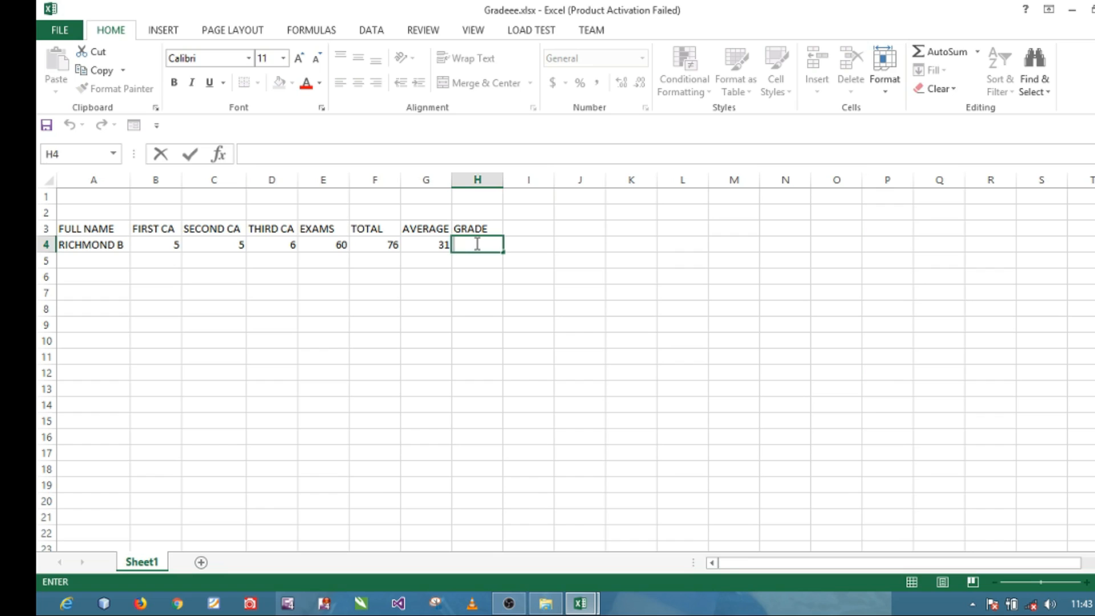
left_click(689, 277)
double_click(691, 278)
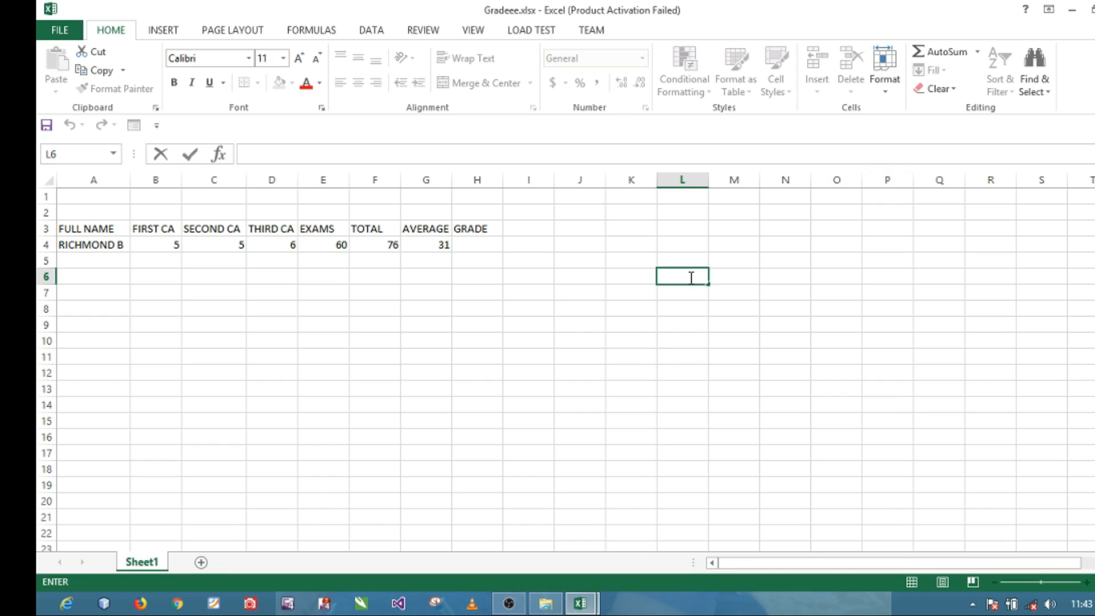
type("GREATER TH")
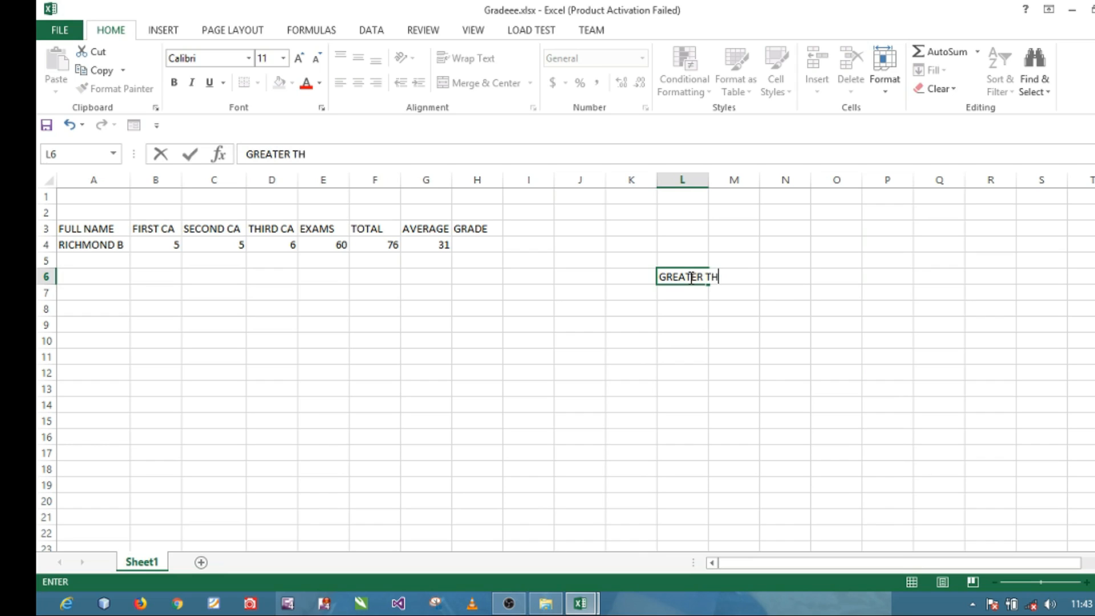
type("AN OR E")
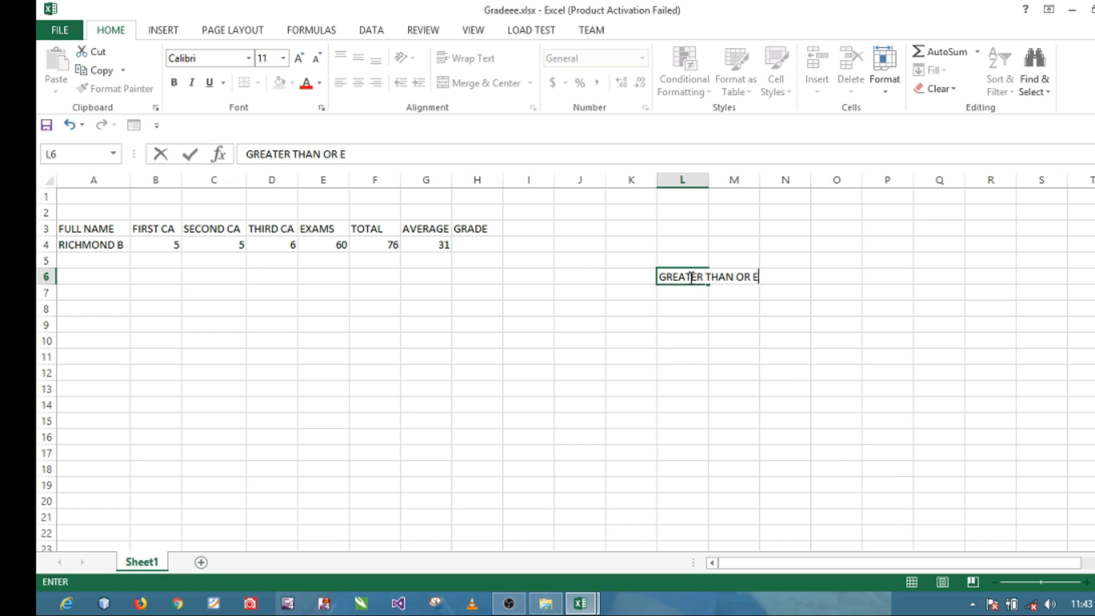
type("QUAL TO ")
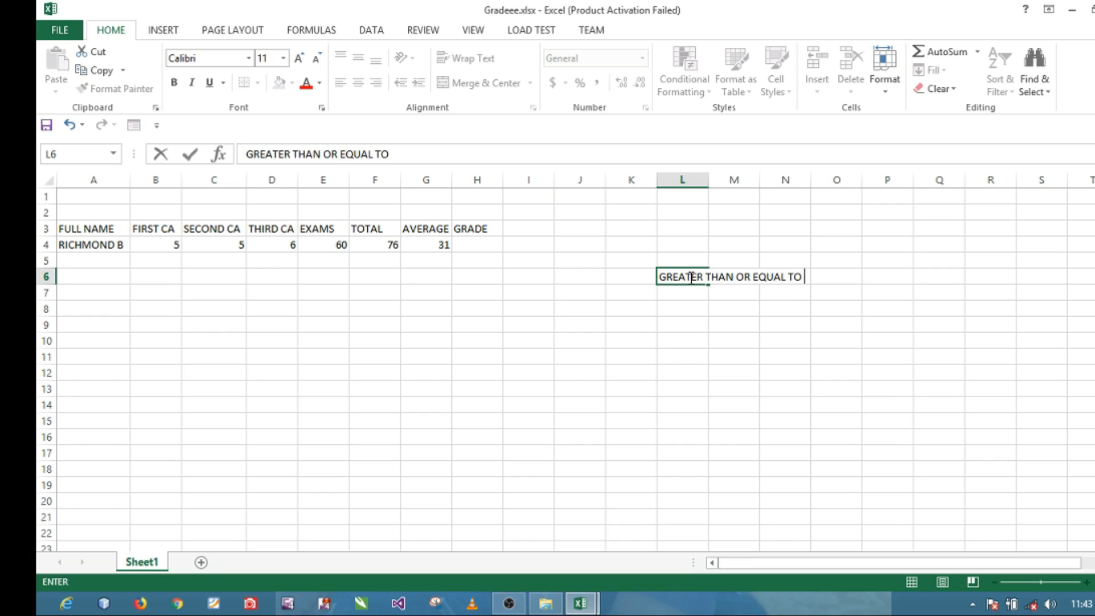
type("80=A")
Change the grading note in L6 to read GREATER THAN OR EQUAL TO 70=B.
left_click(816, 278)
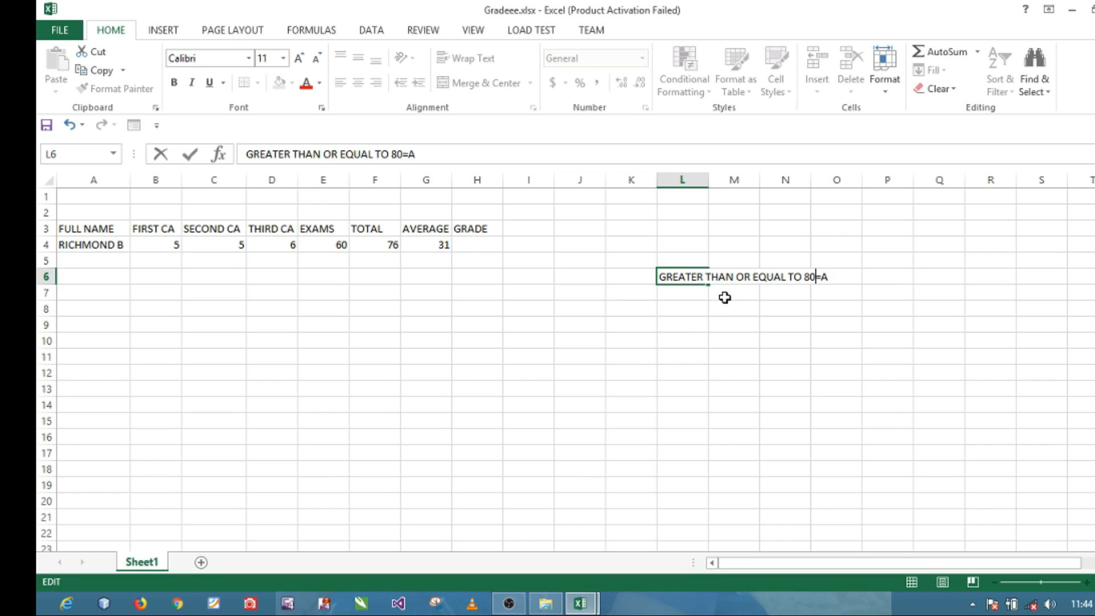
key("BackSpace")
key("BackSpace")
type("70")
double_click(838, 276)
left_click(837, 276)
key("BackSpace")
type("B")
Change the grading note in L6 to read GREATER THAN OR EQUAL TO 60=C.
left_click(816, 276)
key("BackSpace")
key("BackSpace")
type("9")
key("BackSpace")
type("60")
double_click(836, 280)
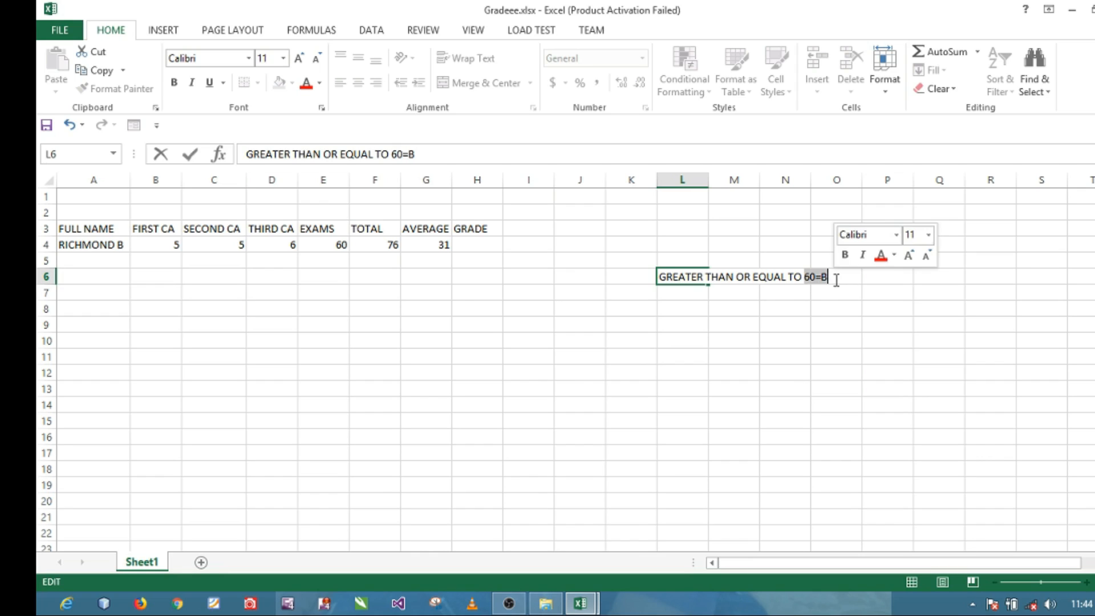
left_click(836, 280)
key("BackSpace")
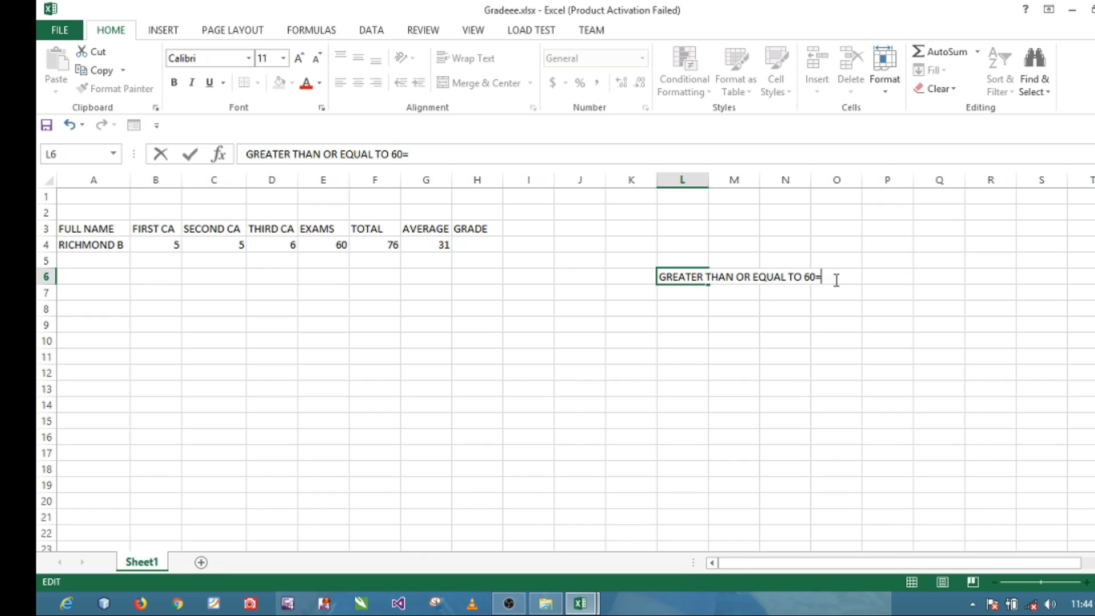
type("C")
Delete the whole grading note from cell L6 and leave the cell empty.
key("BackSpace")
key("BackSpace")
key("BackSpace")
key("BackSpace")
key("BackSpace")
key("BackSpace")
key("BackSpace")
key("BackSpace")
key("BackSpace")
key("BackSpace")
key("BackSpace")
key("BackSpace")
key("BackSpace")
key("BackSpace")
key("BackSpace")
key("BackSpace")
key("BackSpace")
key("BackSpace")
key("BackSpace")
key("BackSpace")
key("BackSpace")
key("BackSpace")
key("BackSpace")
key("BackSpace")
key("BackSpace")
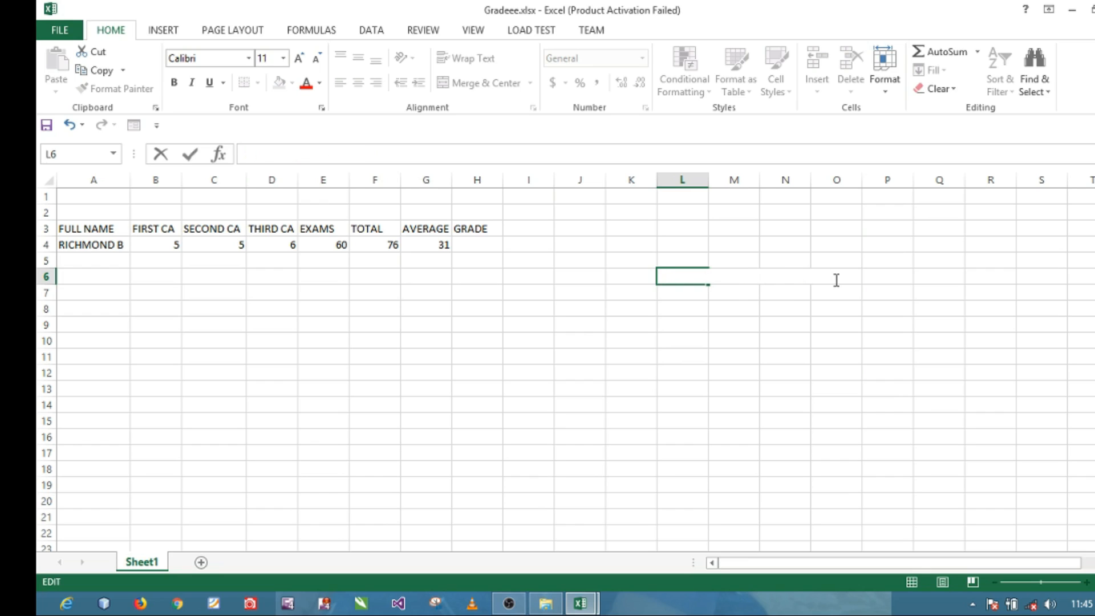
left_click(827, 345)
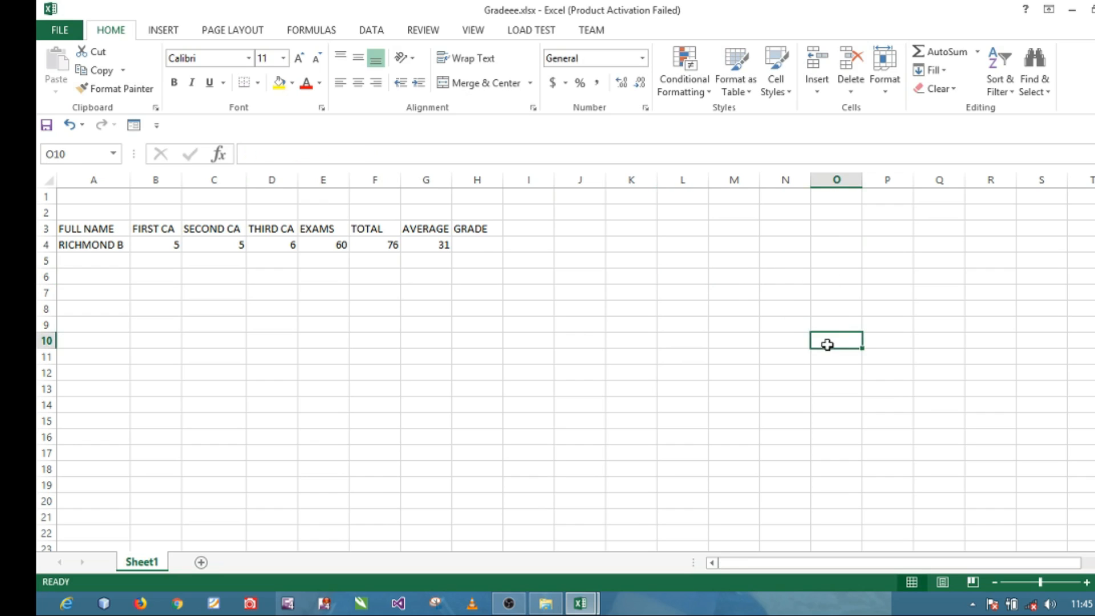
Begin the grade formula in cell H4 with =IF(F4>=80,"A", so totals of at least 80 get an A.
left_click(481, 244)
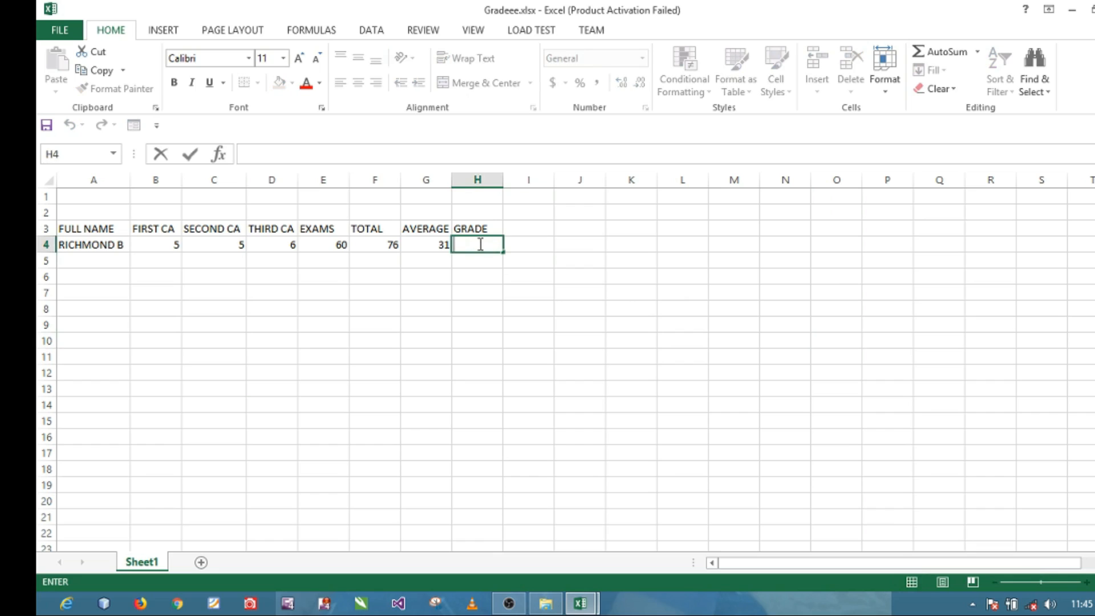
type("=")
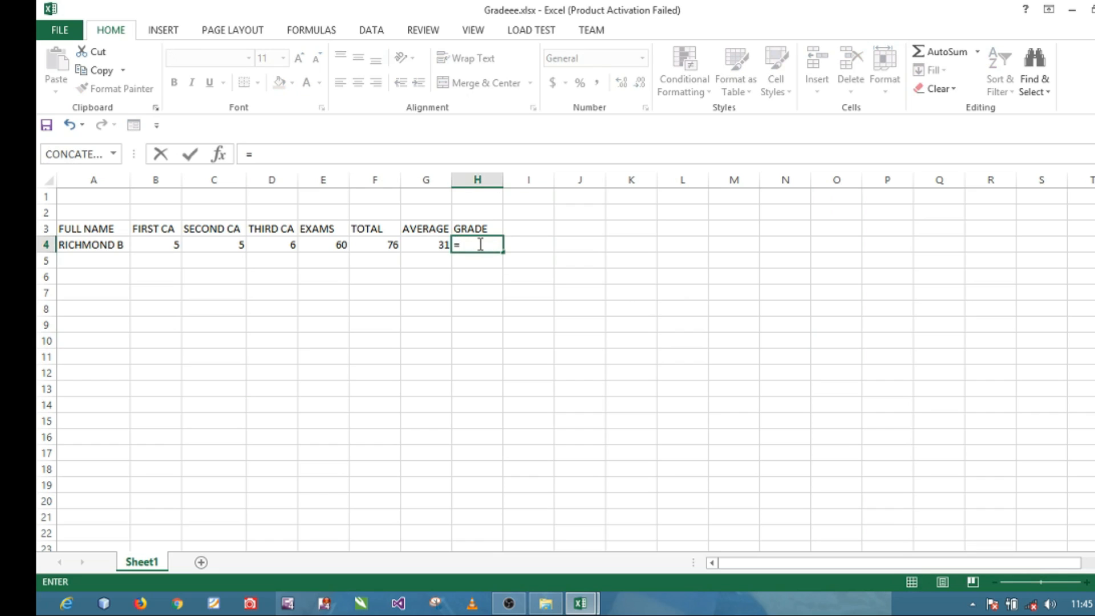
type("IF")
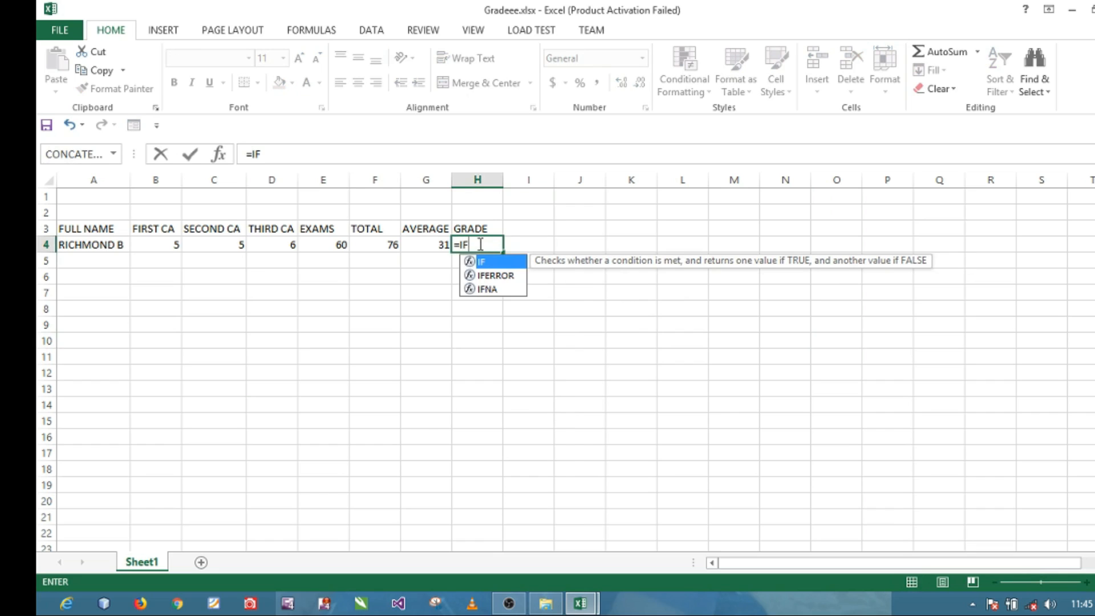
type("(")
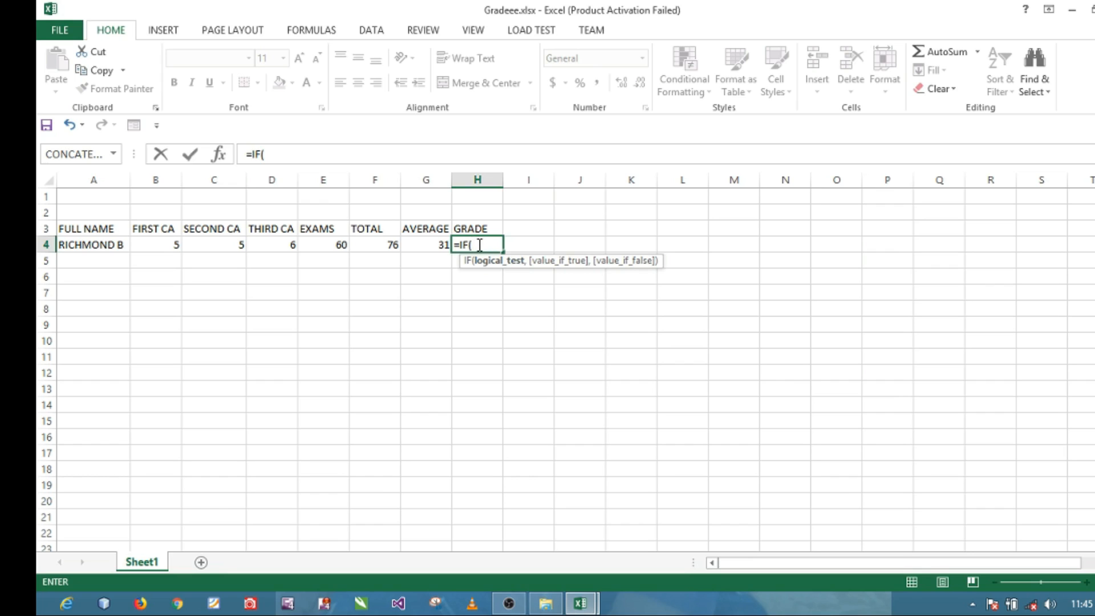
left_click(378, 244)
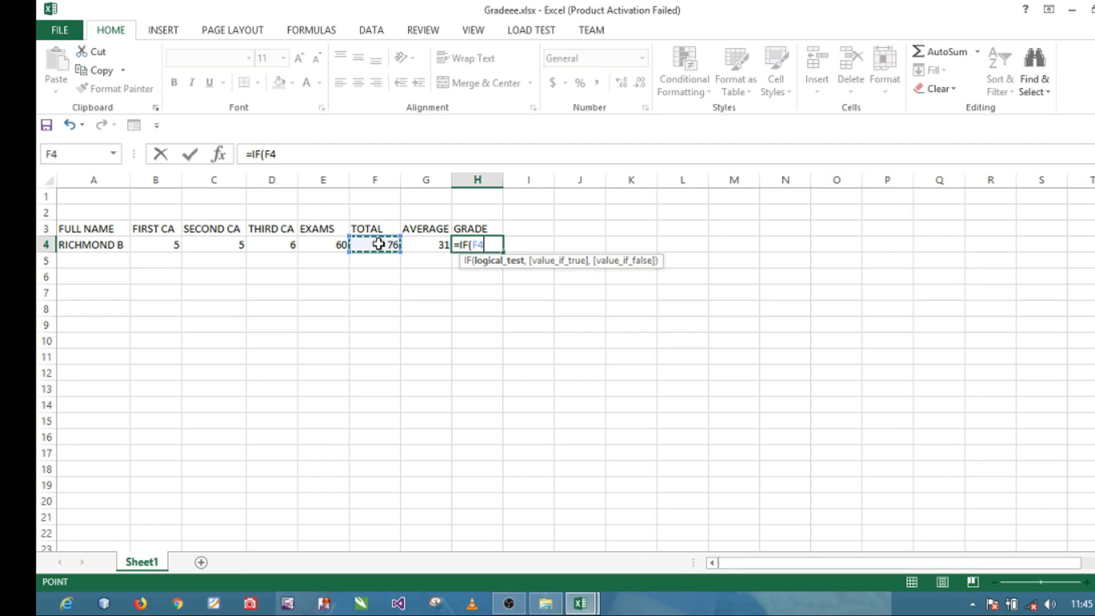
type(">=")
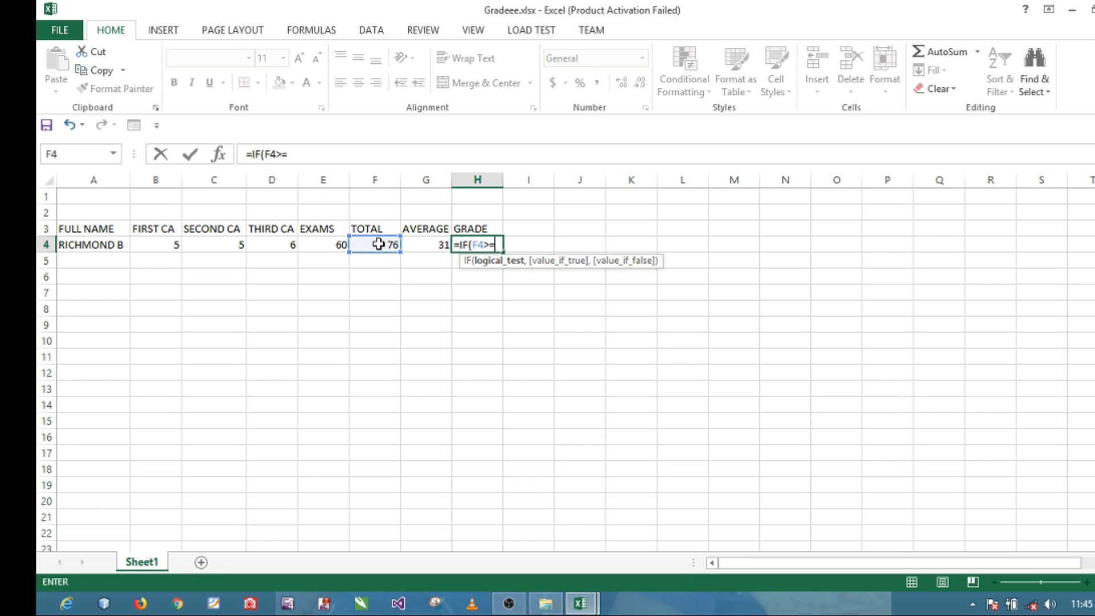
type("80.\"\"")
left_click(511, 247)
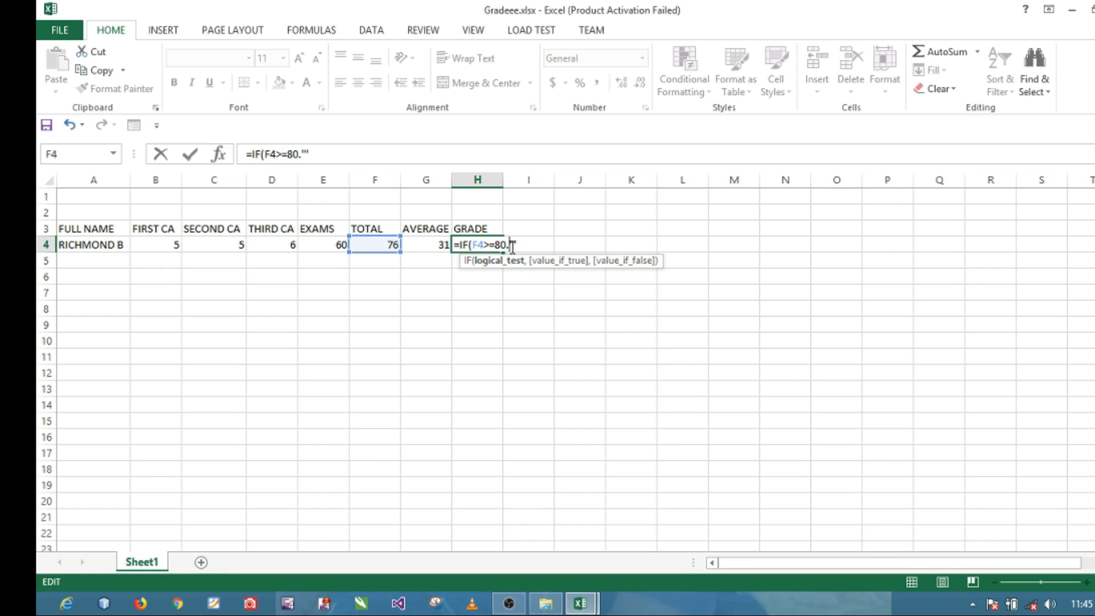
key("Left")
key("BackSpace")
type(",")
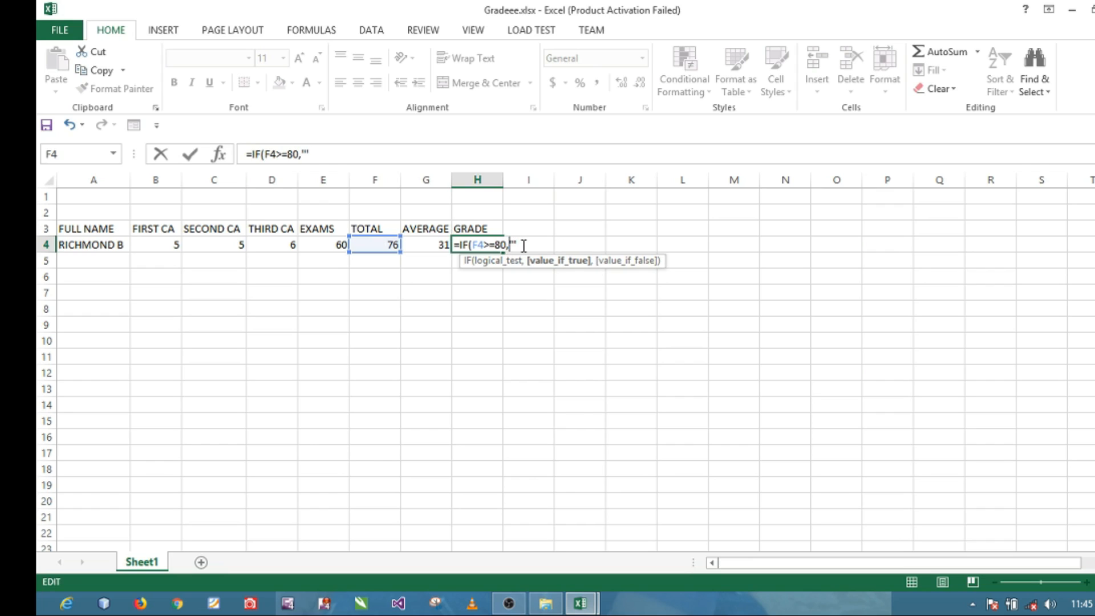
left_click(524, 245)
key("BackSpace")
type("\"A\",")
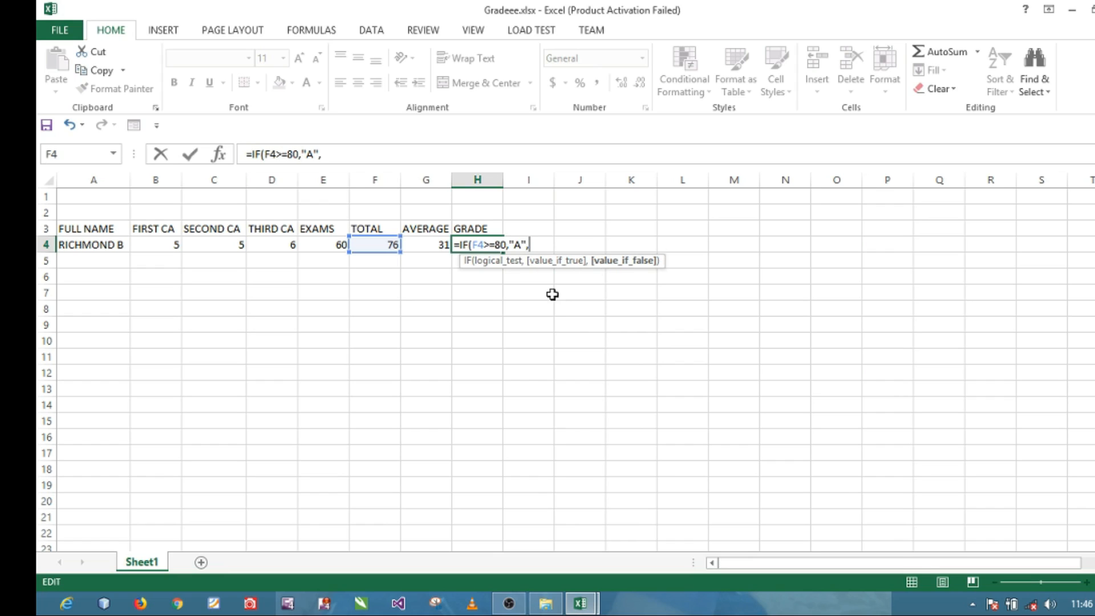
Nest a second IF in the H4 grade formula that tests F4>=70, with empty quotes as its true result.
key("BackSpace")
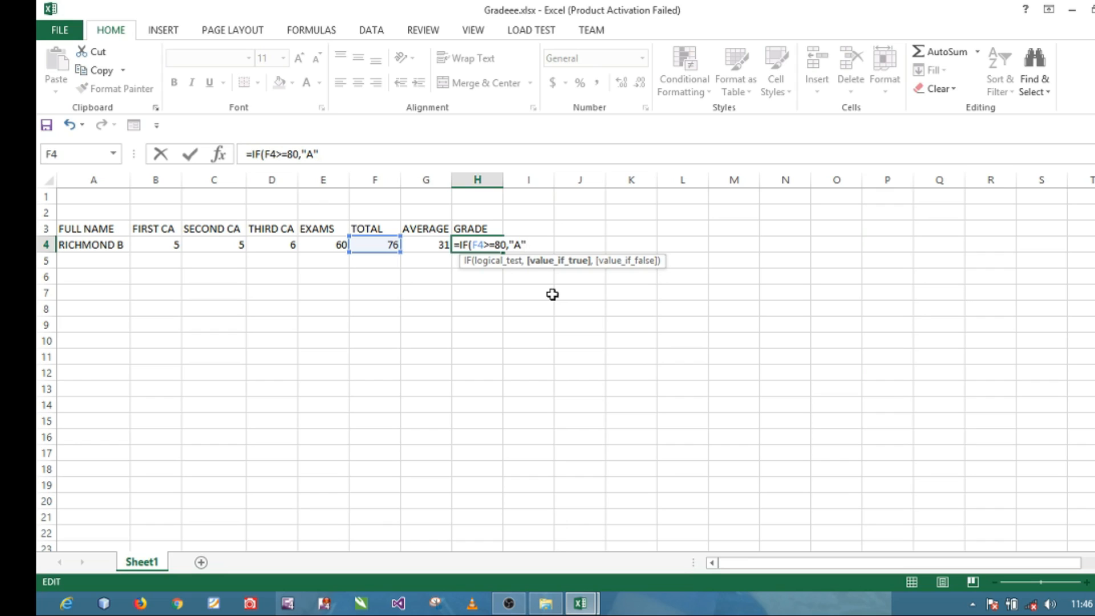
type(")")
type(",IF")
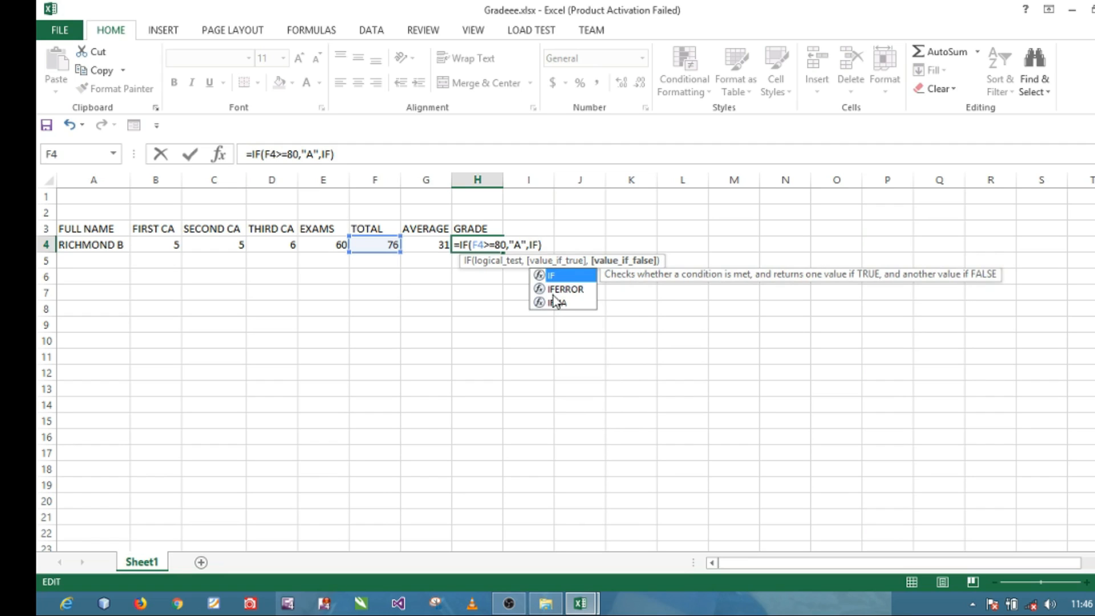
key("Escape")
type("(")
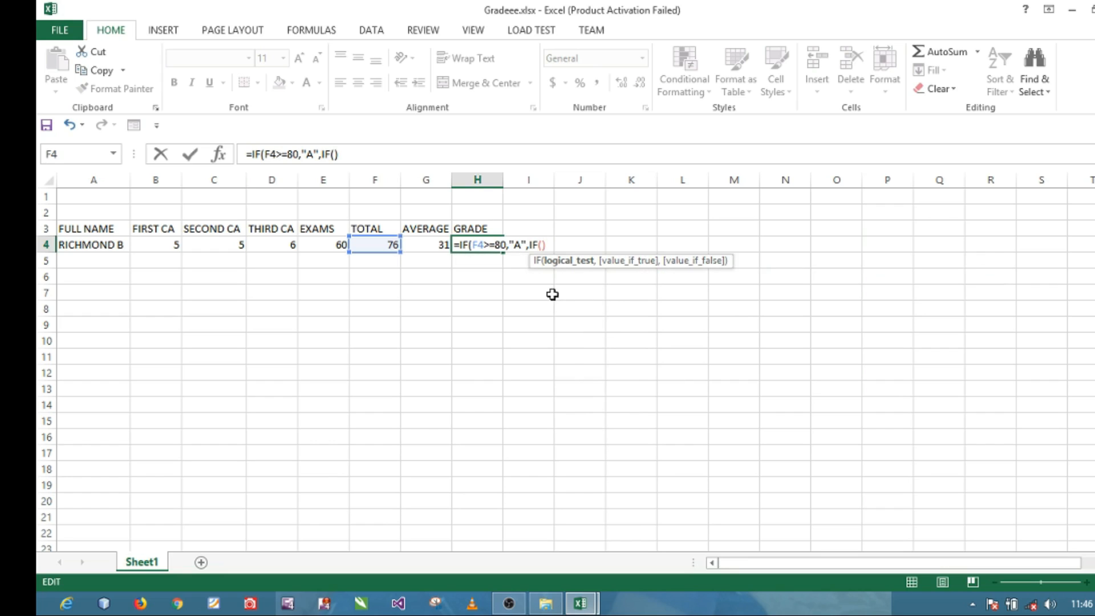
left_click(391, 246)
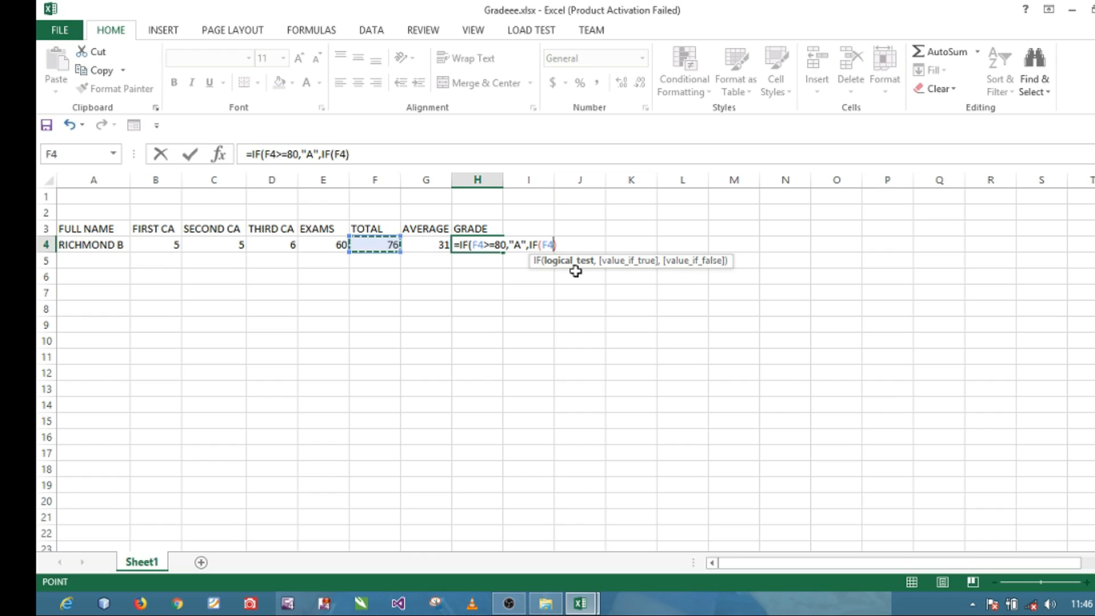
type(">=")
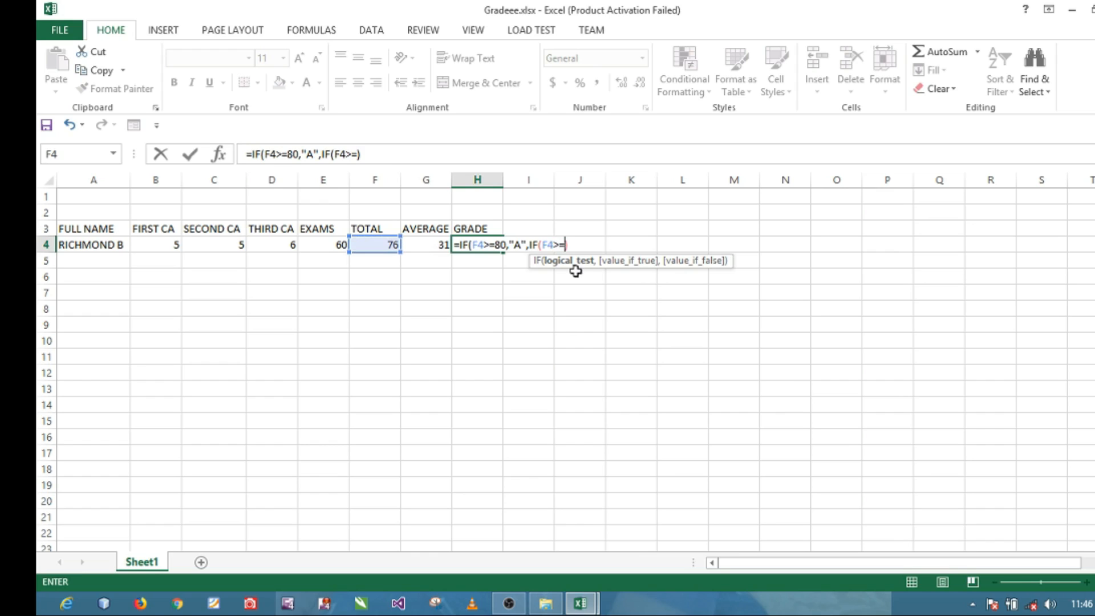
type("70,\"\"")
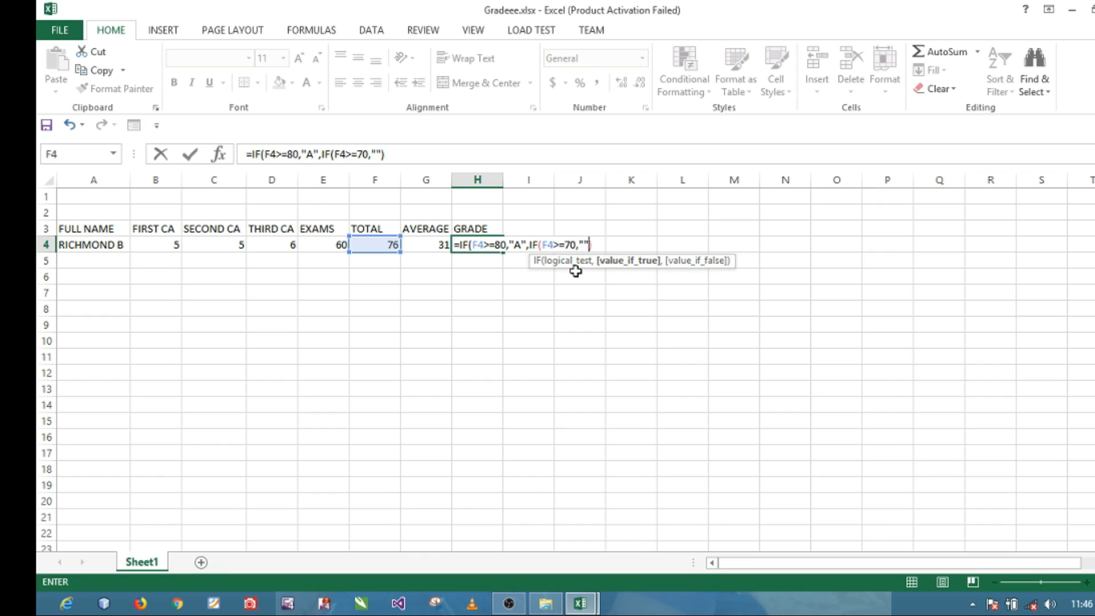
key("Return")
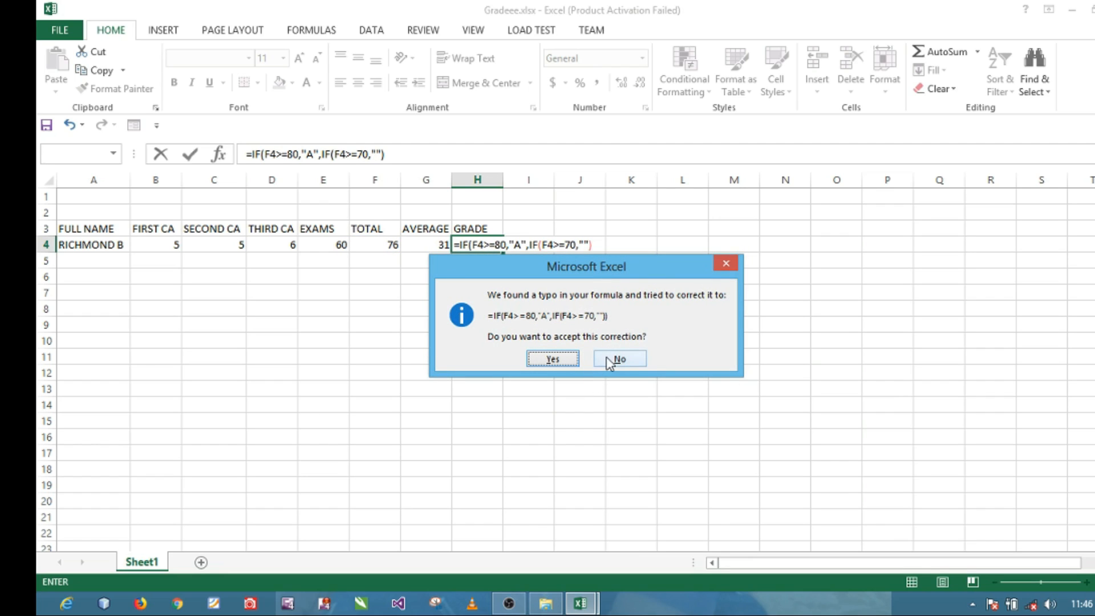
left_click(608, 359)
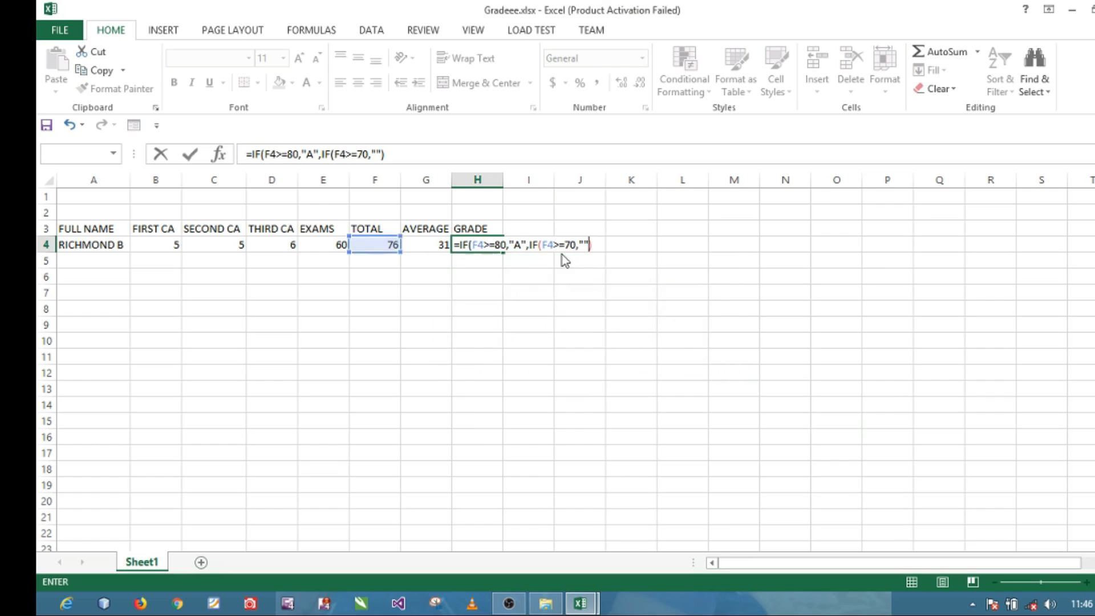
Make the F4>=70 condition in the H4 formula return "B" and add the missing closing parenthesis.
left_click(580, 343)
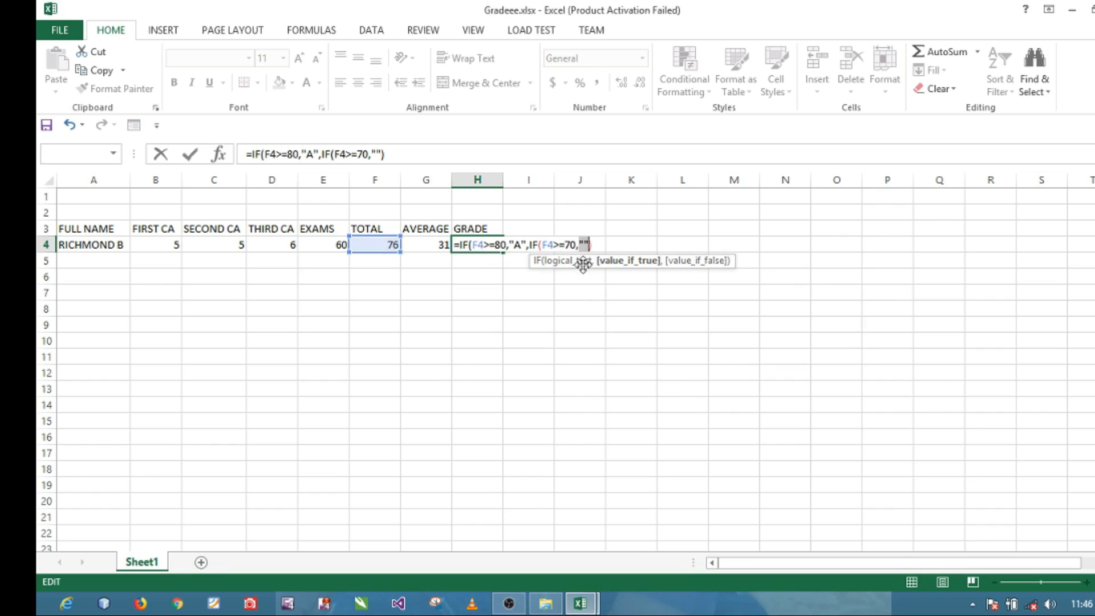
left_click(584, 245)
type("B")
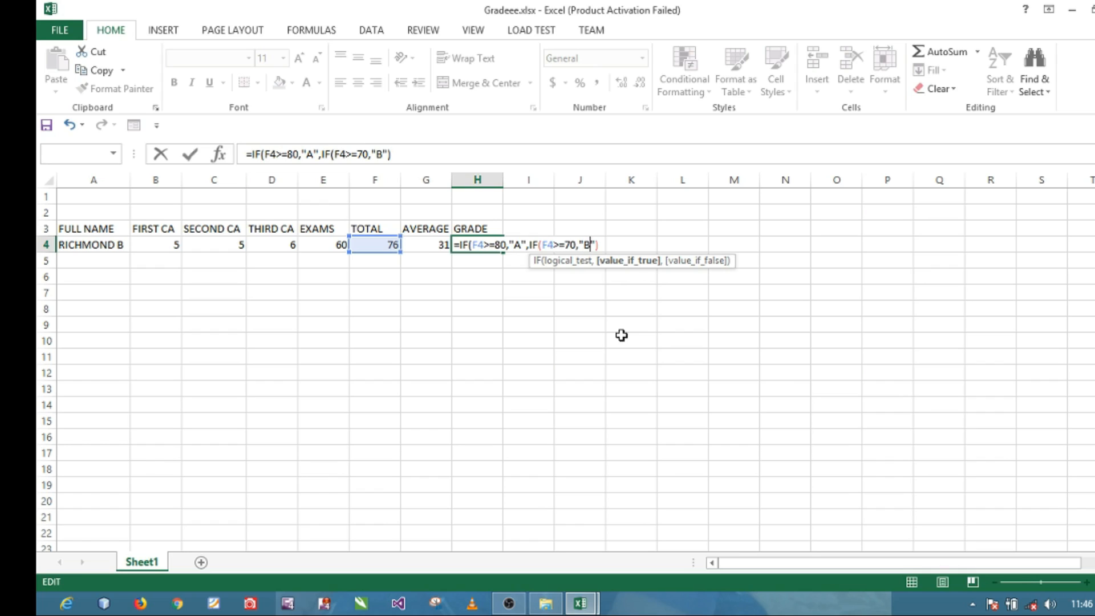
key("Right")
type(")")
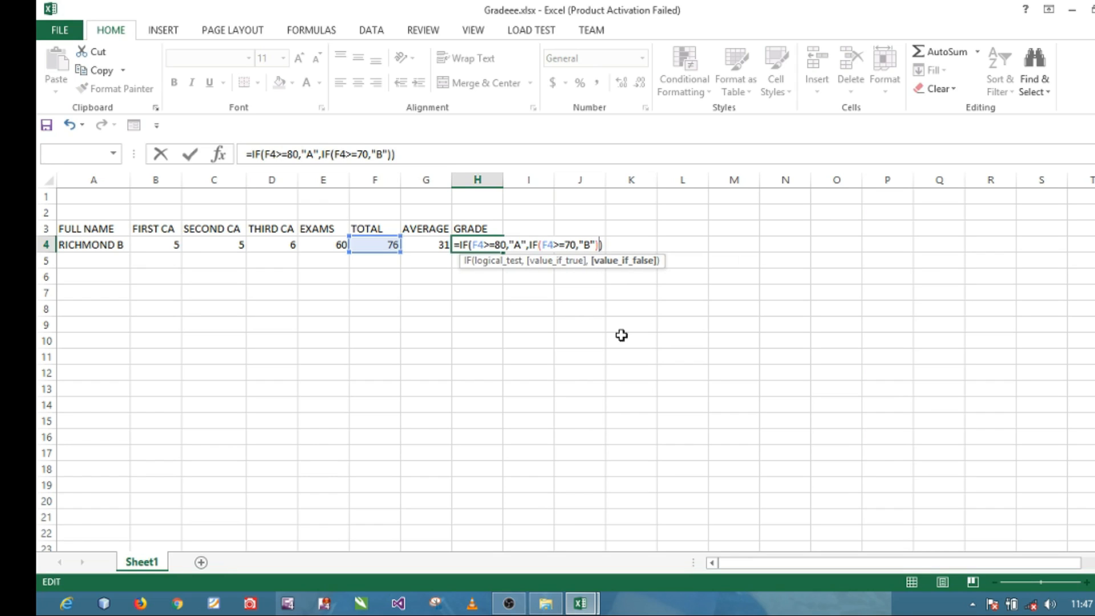
Nest a third IF after "B" in the H4 grade formula, testing F4>=60.
key("Left")
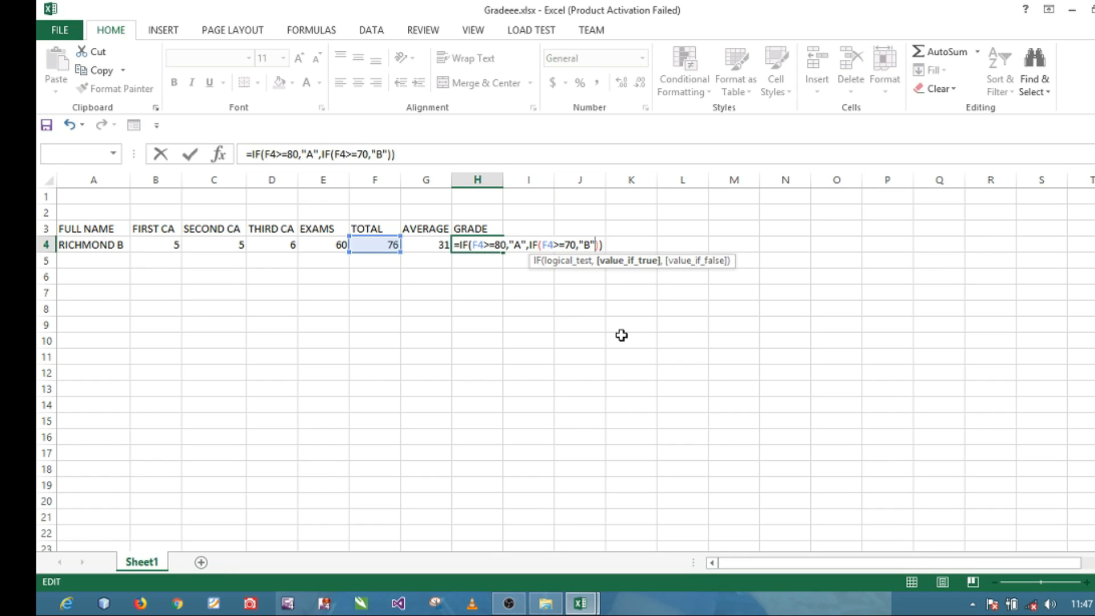
type(",IF")
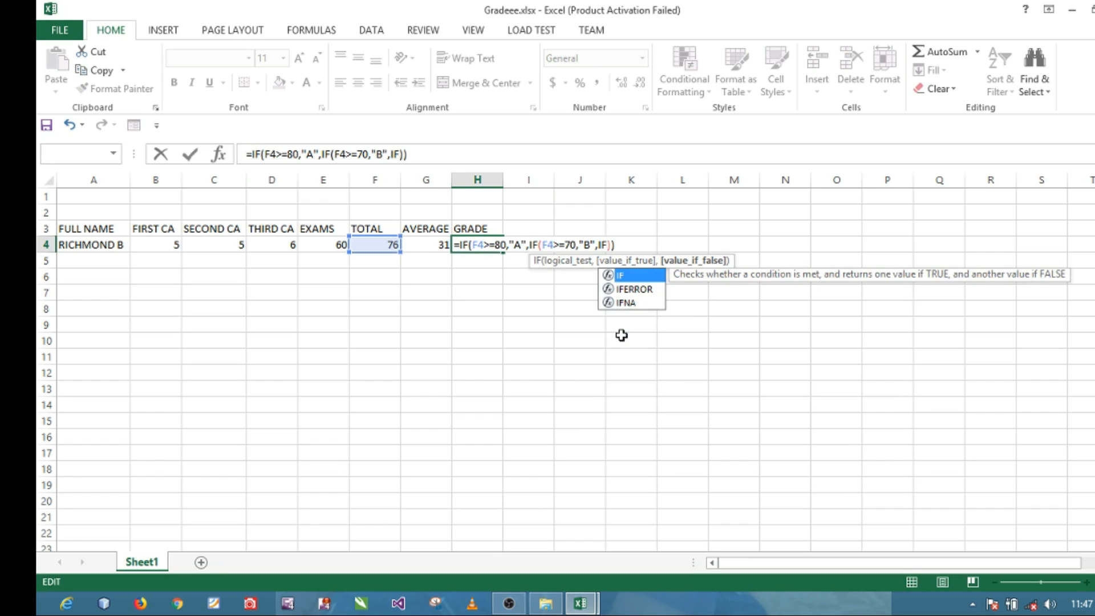
key("Escape")
type("(")
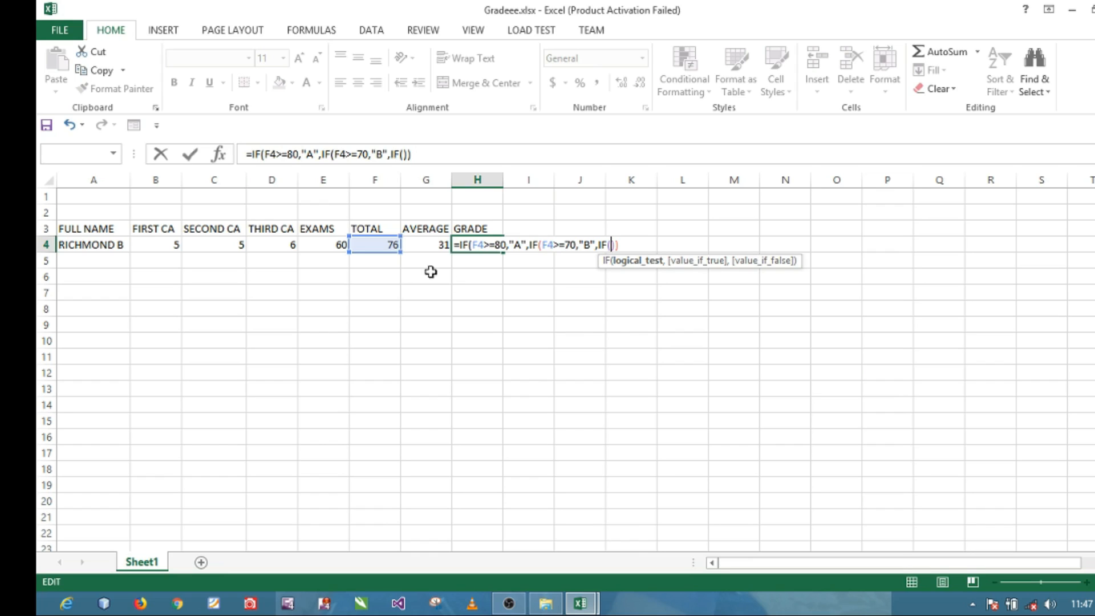
left_click(386, 243)
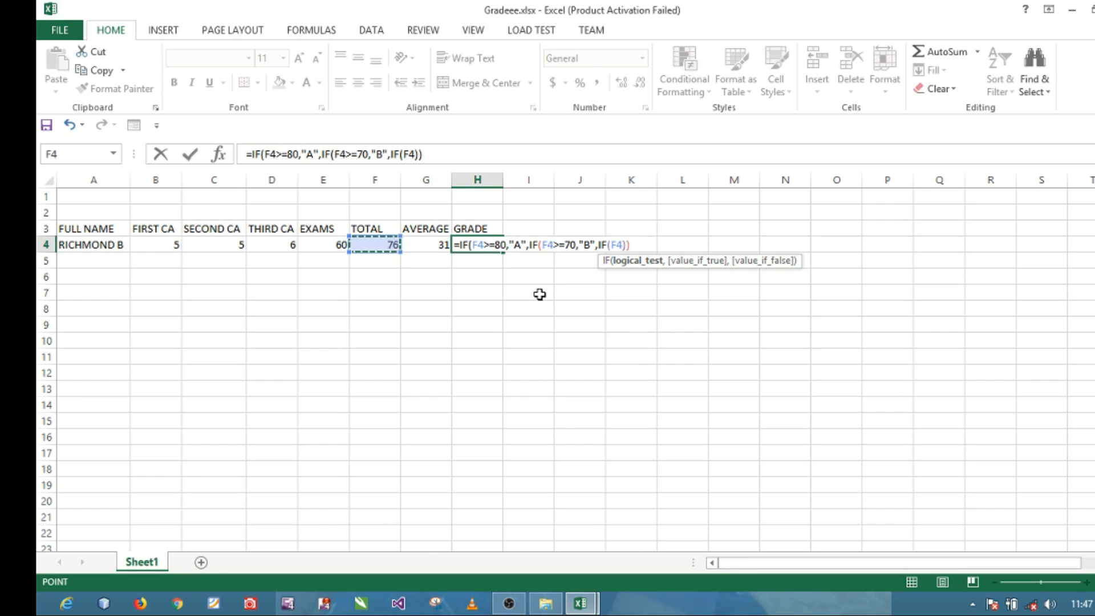
type(">")
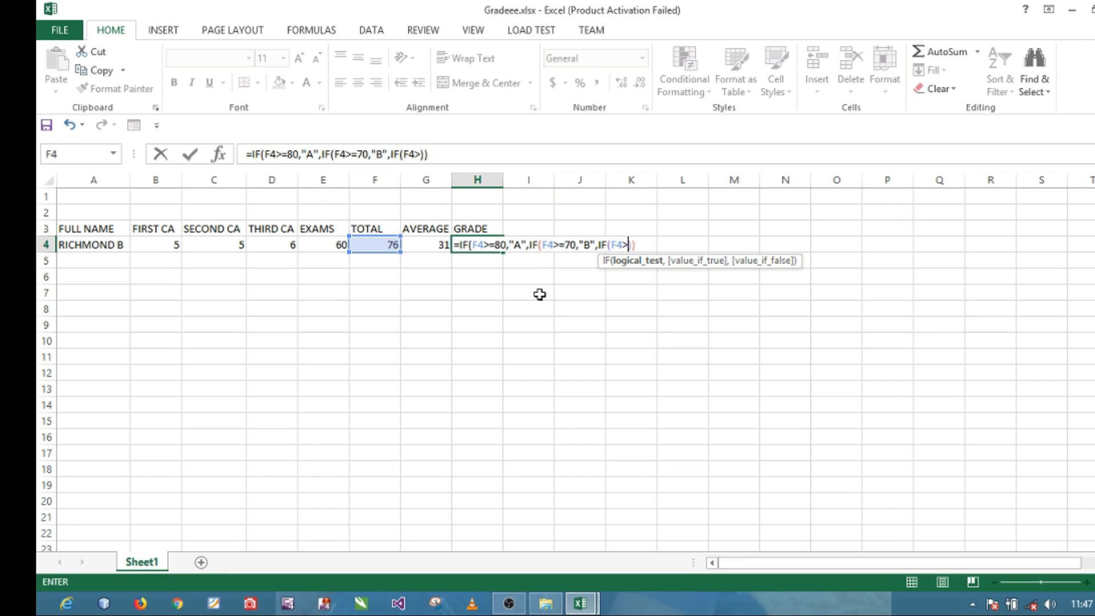
type("=60,")
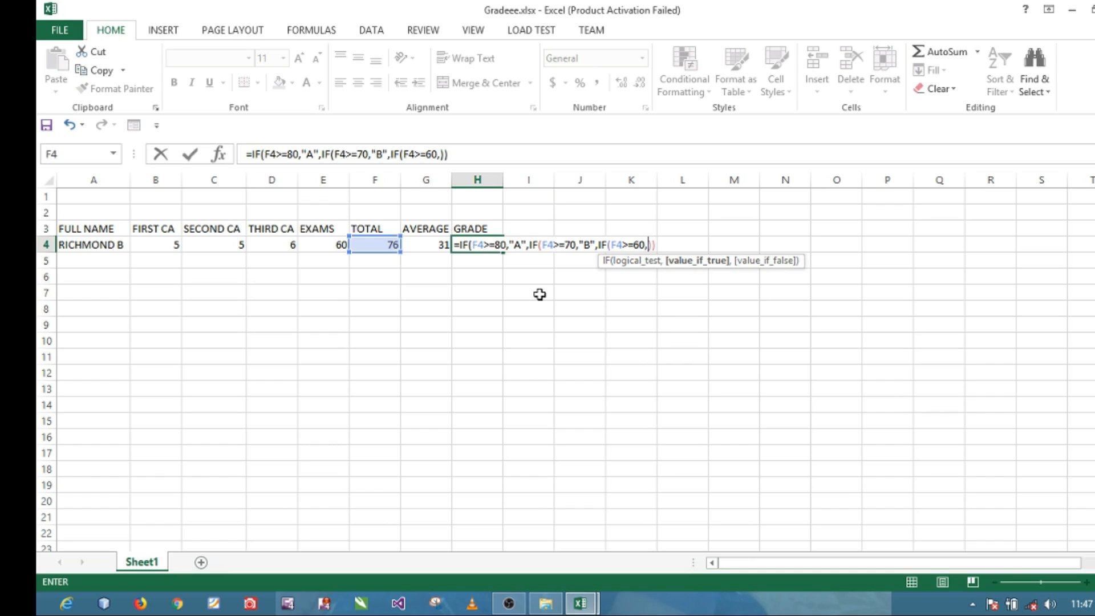
Complete the H4 formula so totals of at least 60 return "C" and all lower totals return "D".
type("\"\"")
left_click(652, 245)
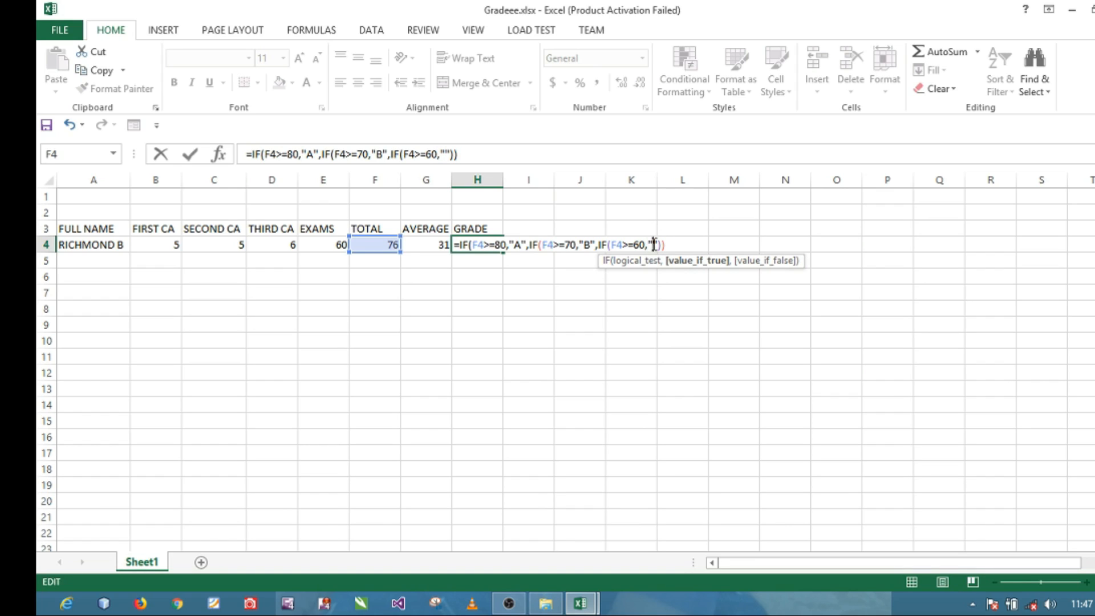
type("C")
type(",")
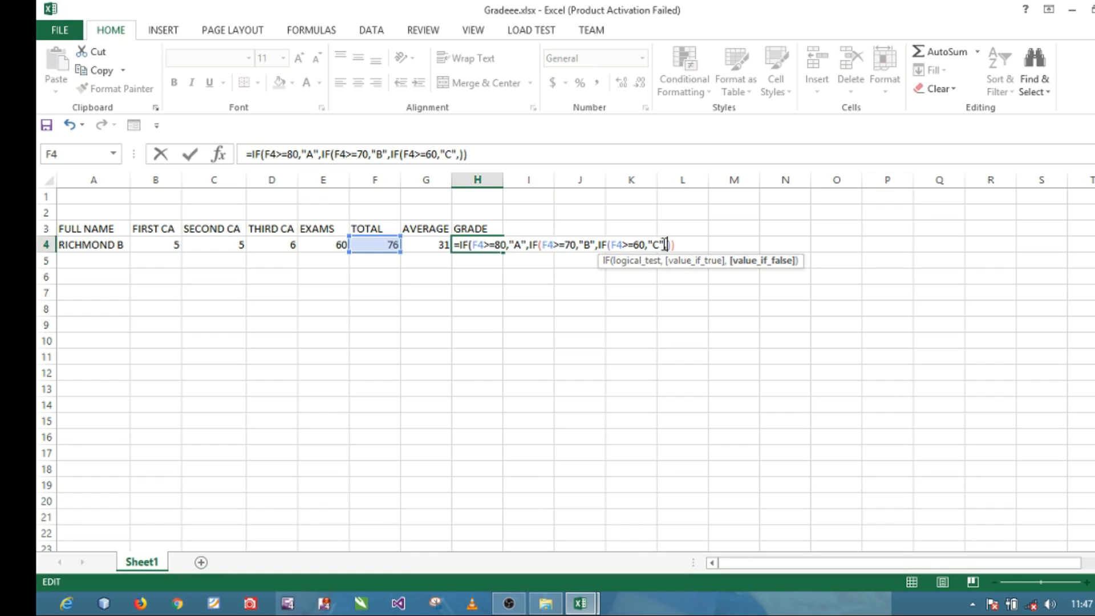
type("\"\"D")
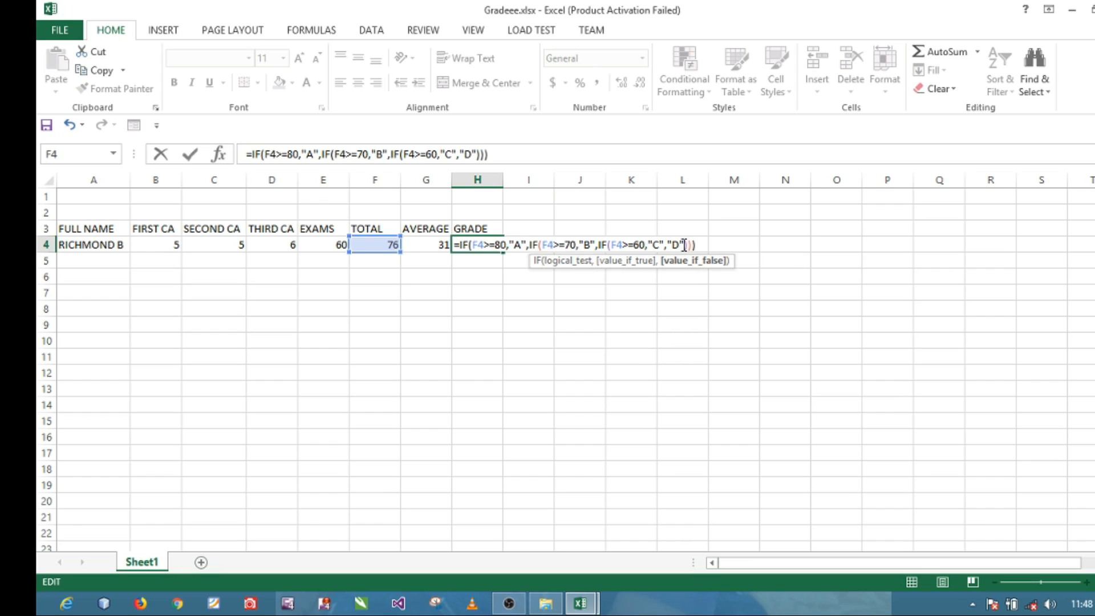
key("Return")
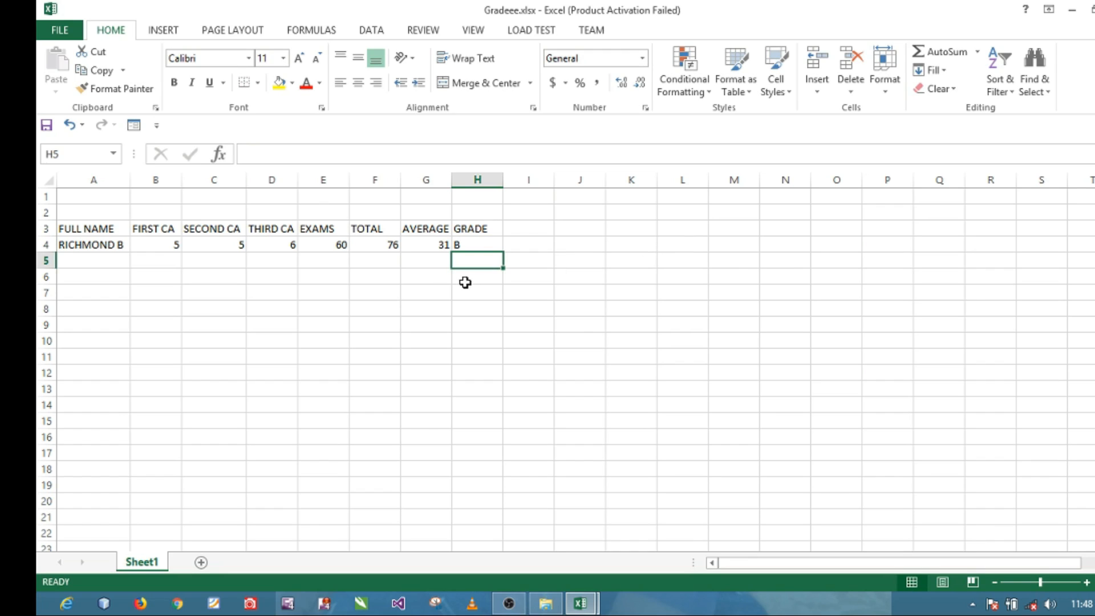
left_click(492, 246)
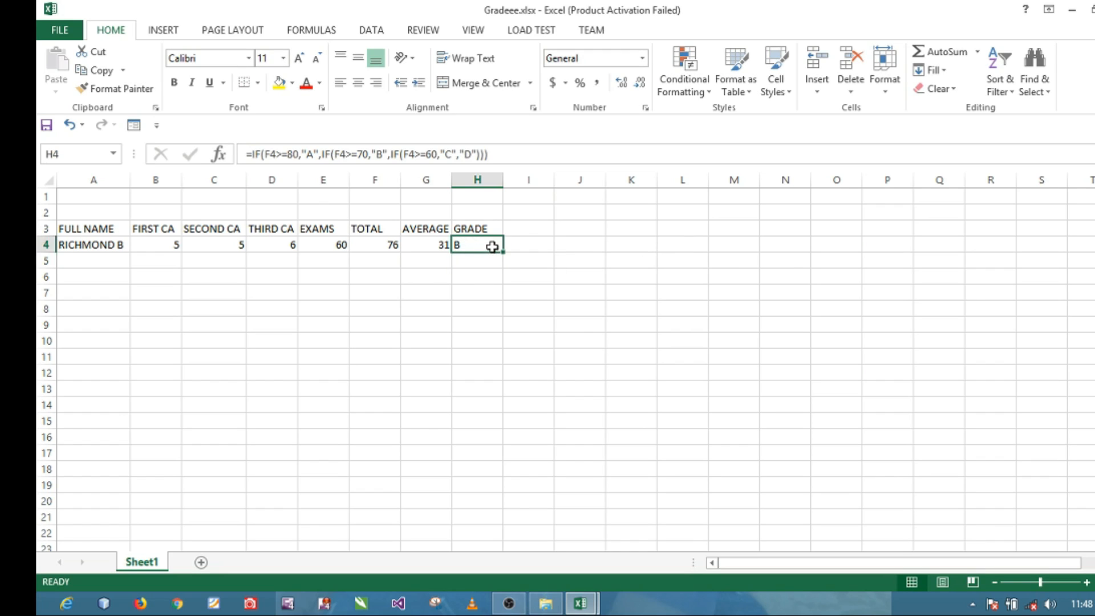
Convert the range A3:H4 into a table with headers.
left_click(283, 246)
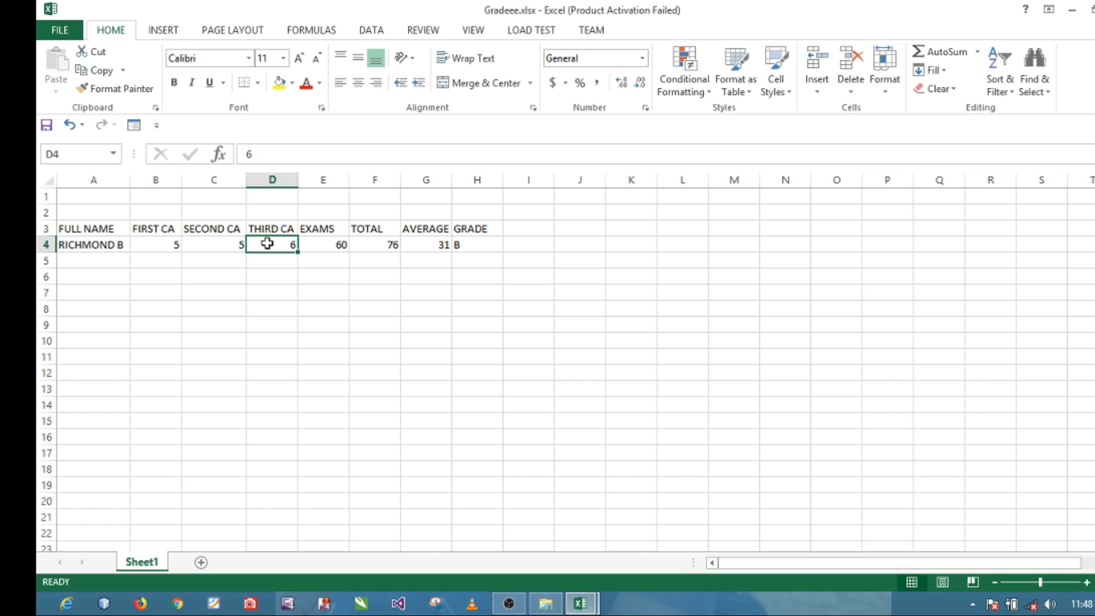
key("ctrl+t")
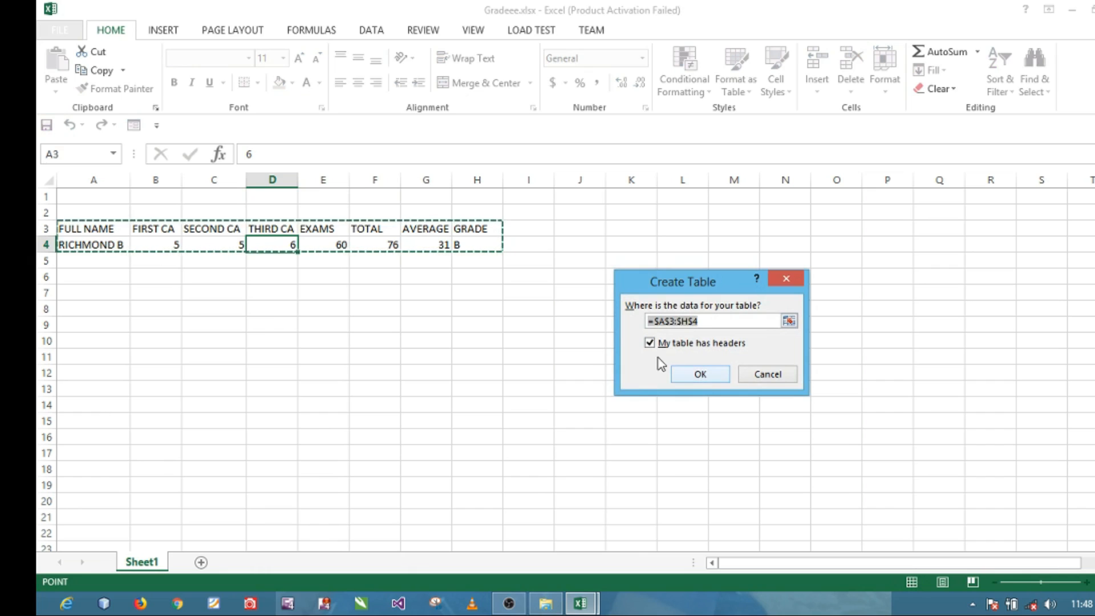
left_click(702, 375)
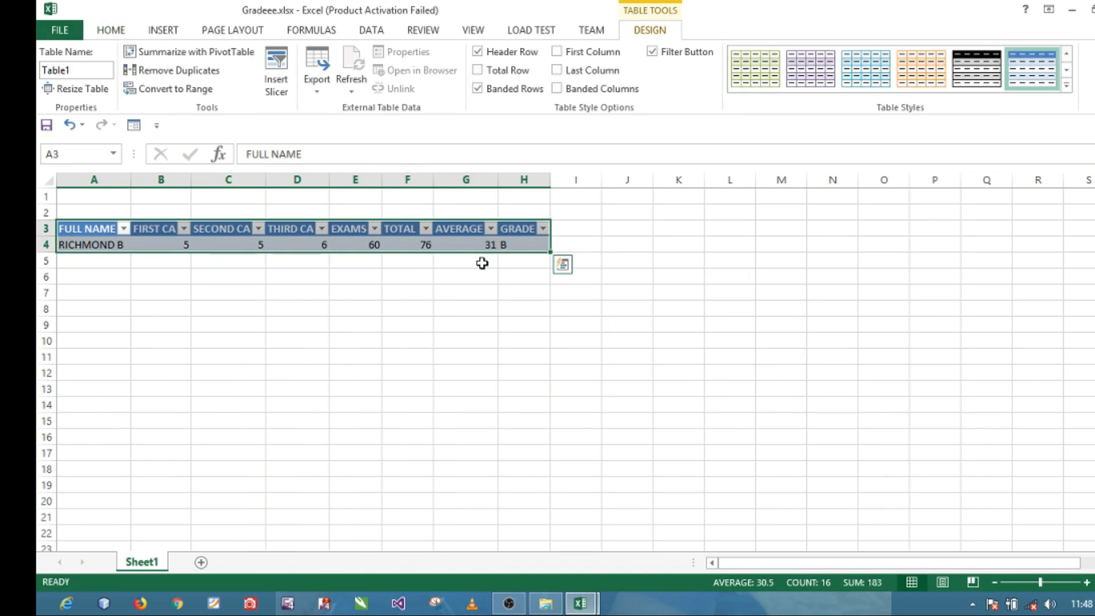
left_click(476, 234)
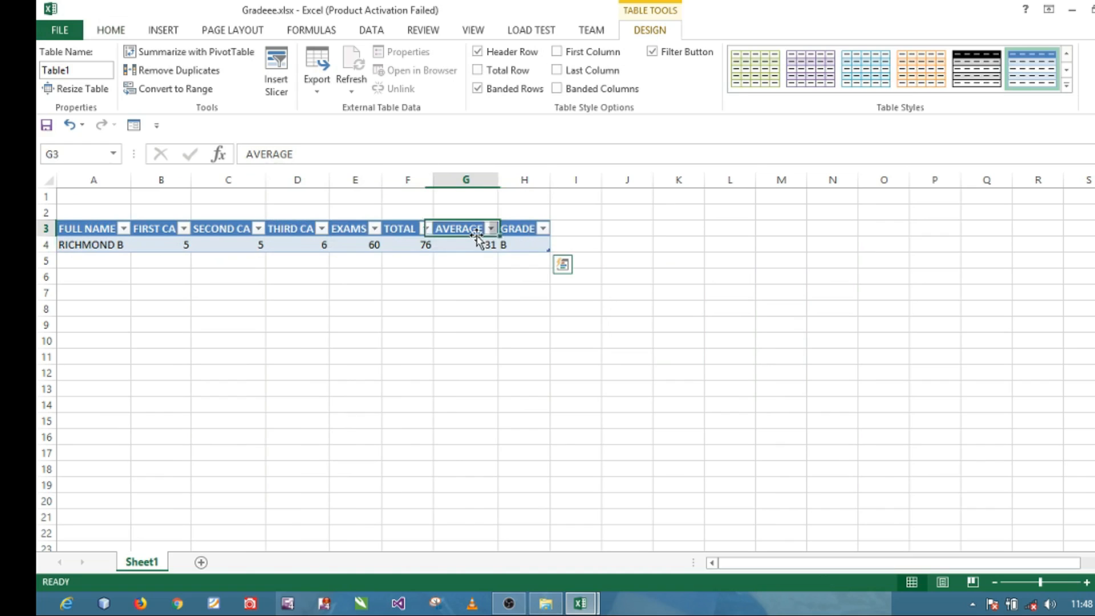
left_click(519, 244)
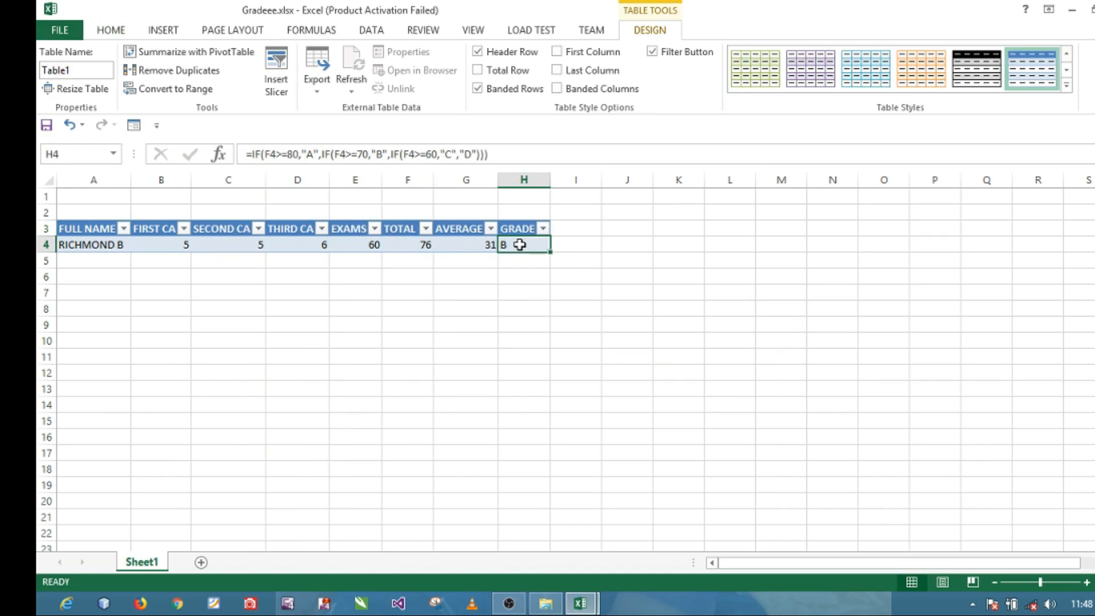
Open the data entry form for the grade table and start a new record.
left_click(134, 125)
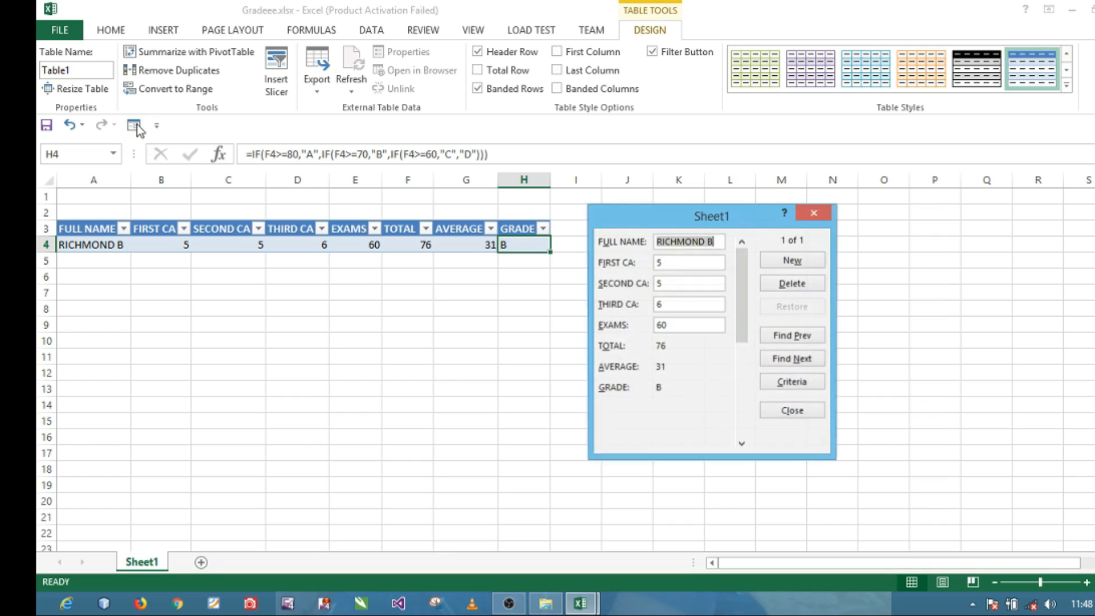
left_click(771, 263)
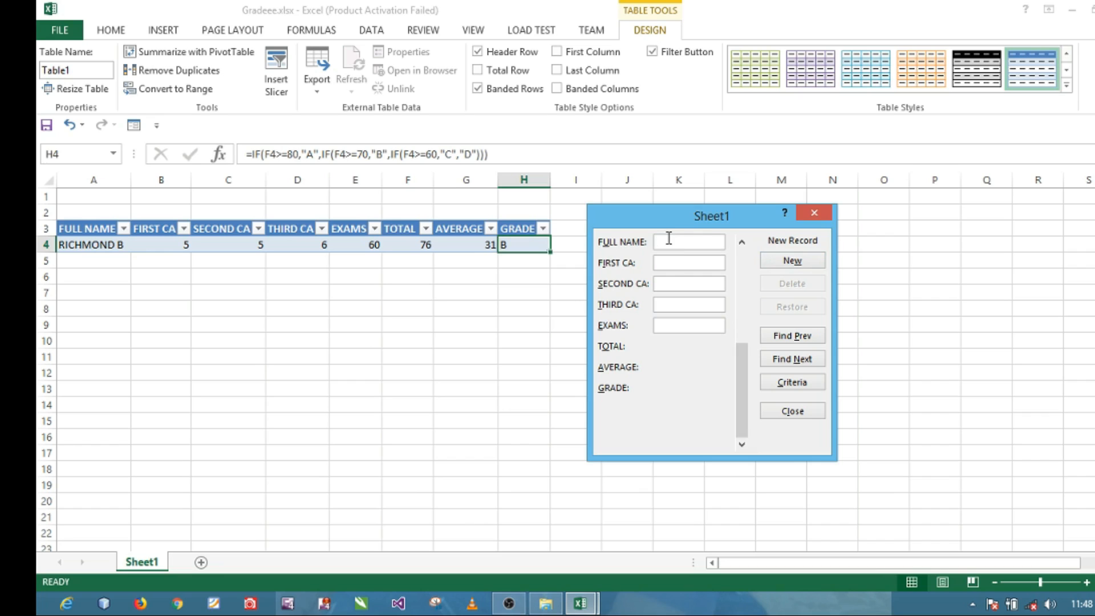
type("BISH ")
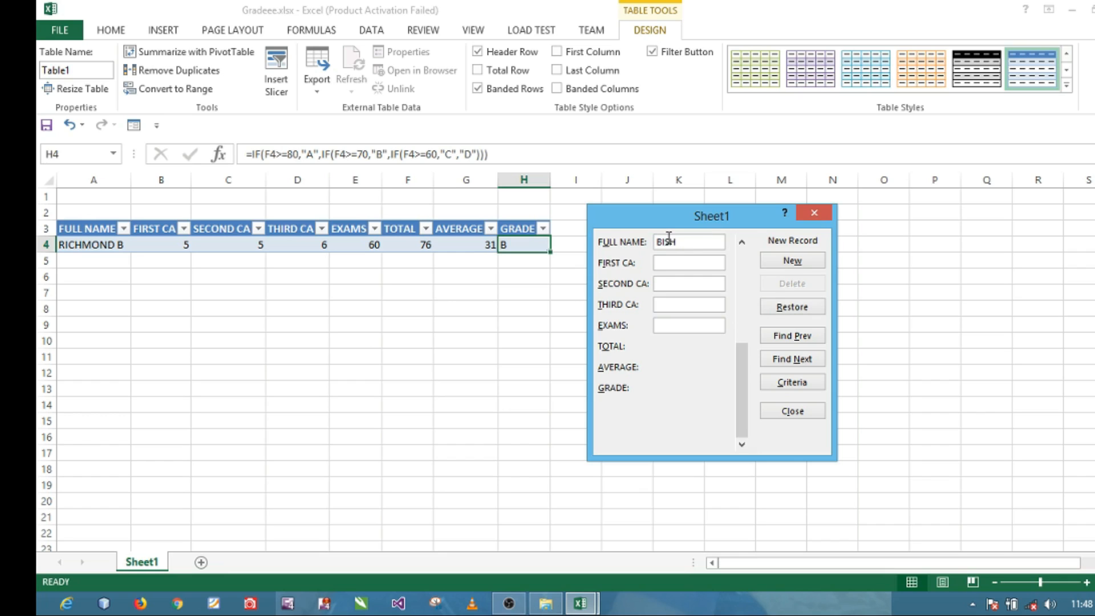
type("BU")
key("BackSpace")
key("BackSpace")
key("BackSpace")
key("BackSpace")
key("BackSpace")
key("BackSpace")
key("BackSpace")
Enter the new student's full name in the form in normal capitalization.
type("B ish")
left_click(666, 242)
key("BackSpace")
key("Right")
key("Right")
key("Right")
type("Burn")
Complete the new student's record with CA scores 9, 9 and 9 and an exam score of 70, and add it to the table.
key("Tab")
type("9")
key("Tab")
type("9")
key("Tab")
type("970")
key("Return")
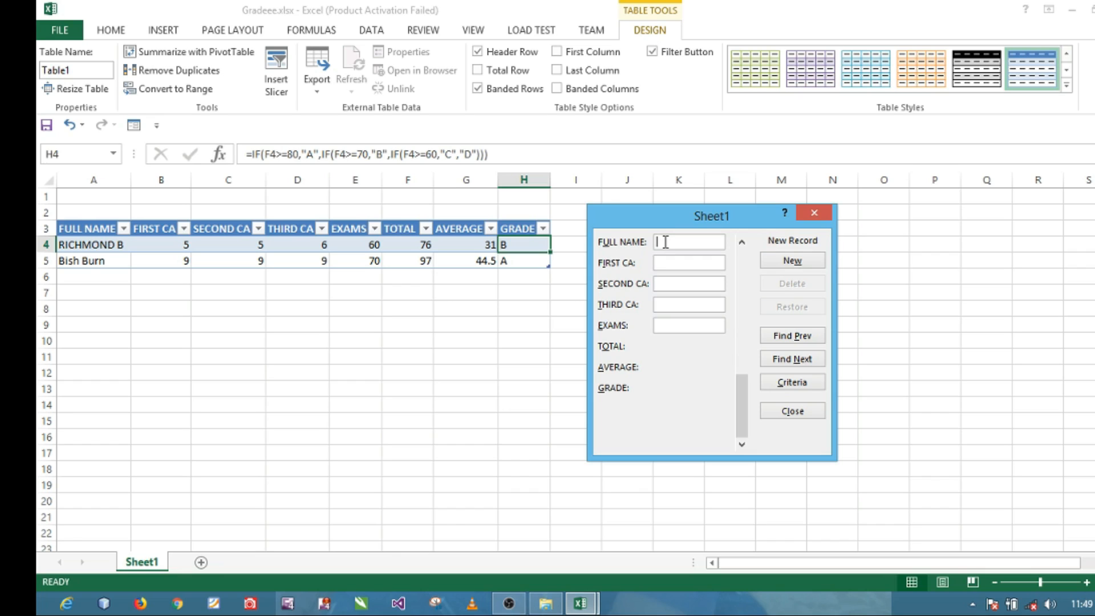
Add another student record through the form with the full name, CA scores 6, 8 and 6, and an exam score of 40.
type("a")
key("BackSpace")
type("Liam ")
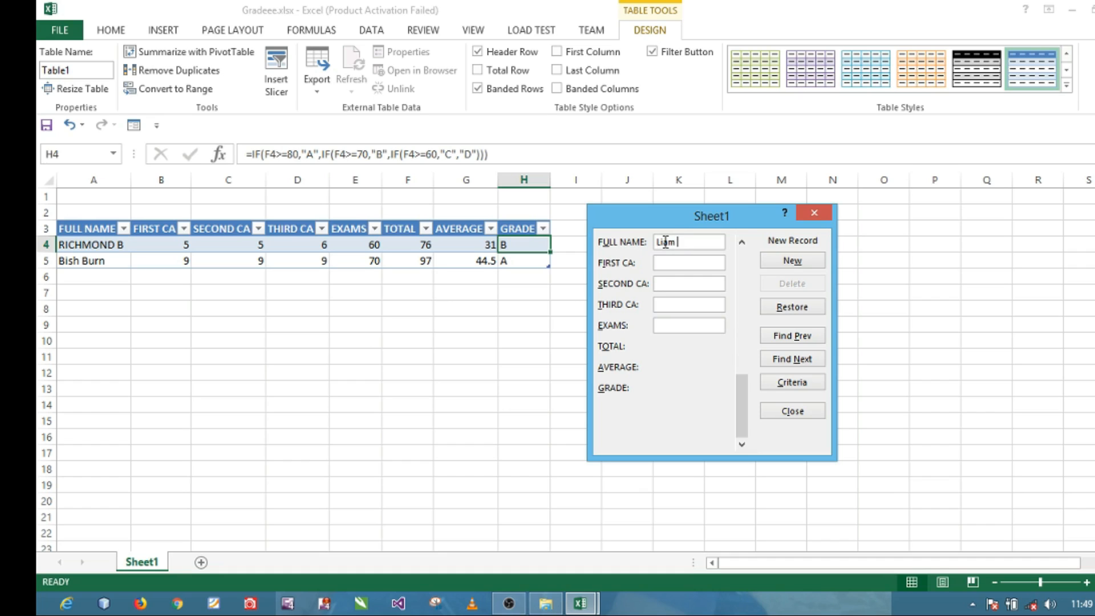
type("Nime68")
key("Tab")
type("6")
key("Tab")
type("40")
key("Return")
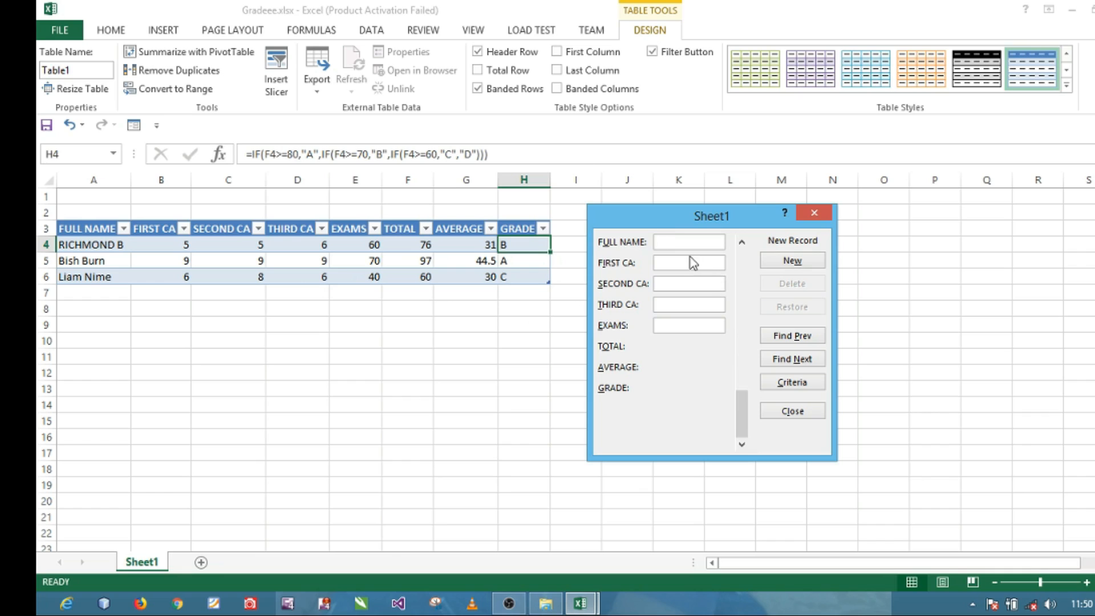
Add one more student record through the form with the full name, CA scores 5, 6 and 4, and an exam score of 20.
type("Ali Abi")
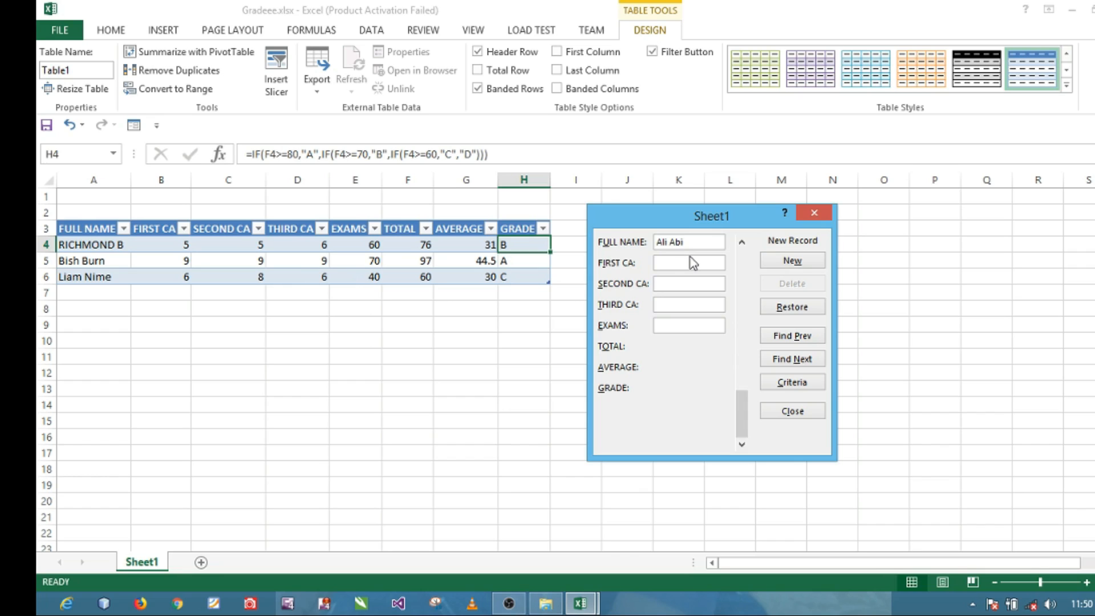
type("5")
type("6")
type("4")
key("Tab")
type("20")
key("Return")
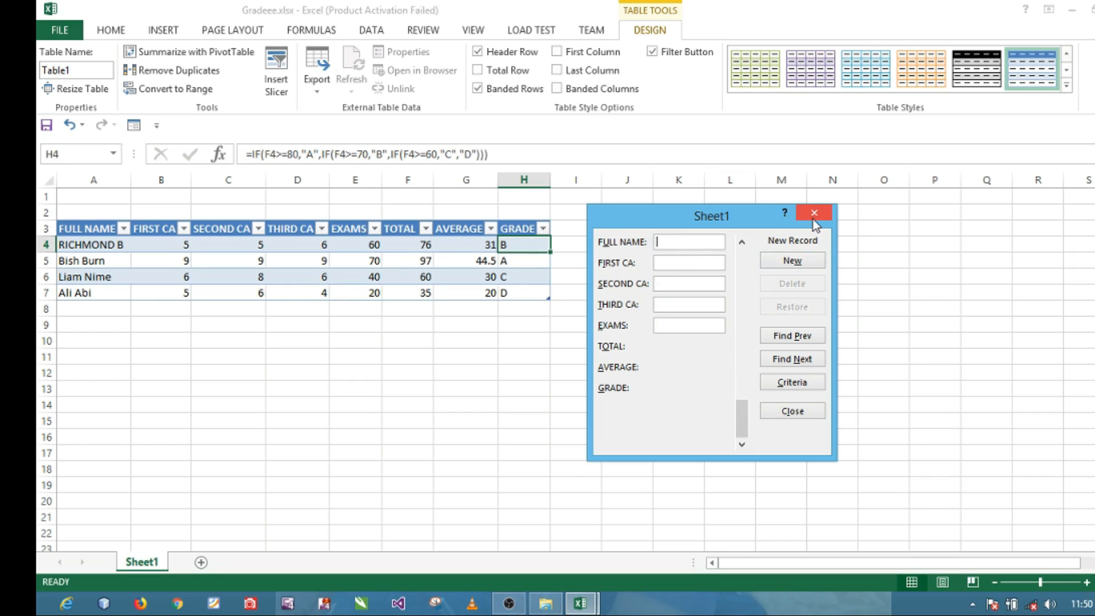
Browse backward and forward through the existing student records in the data entry form, and close the form.
left_click(789, 342)
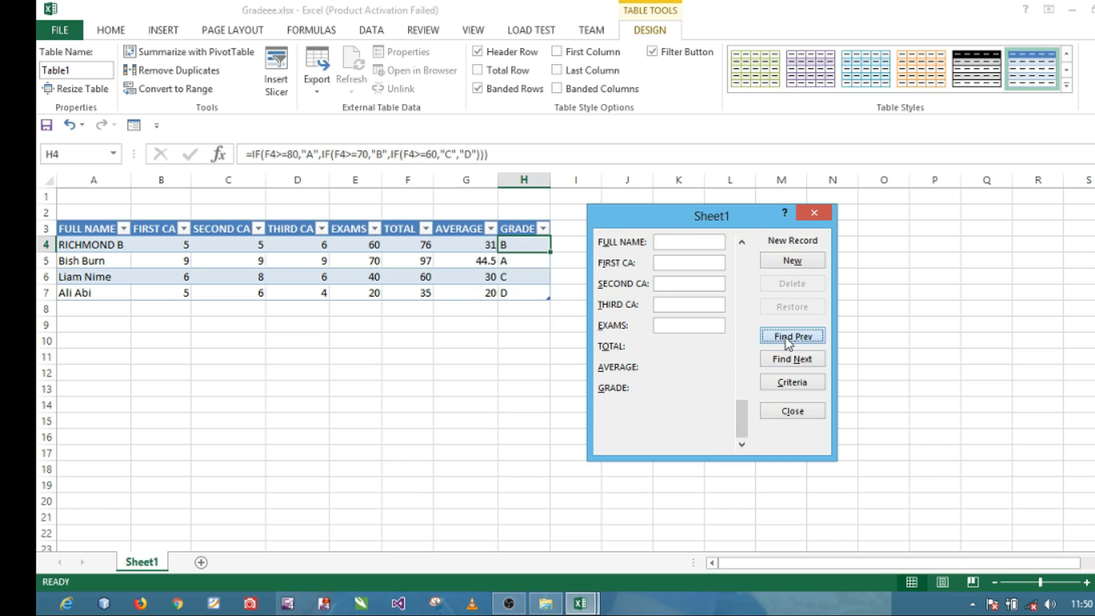
left_click(788, 342)
left_click(789, 343)
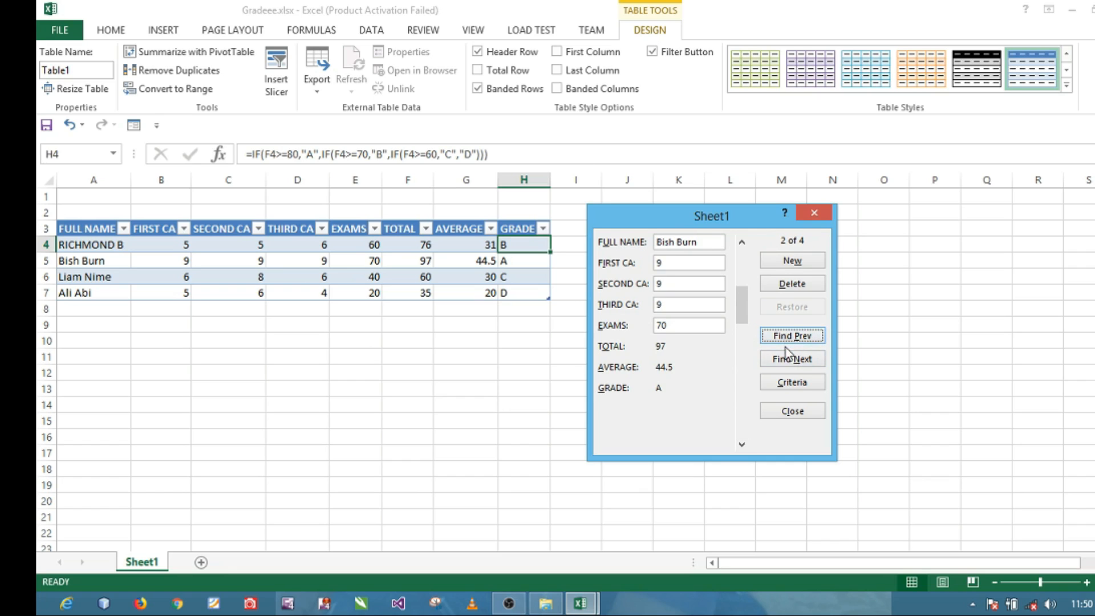
left_click(788, 360)
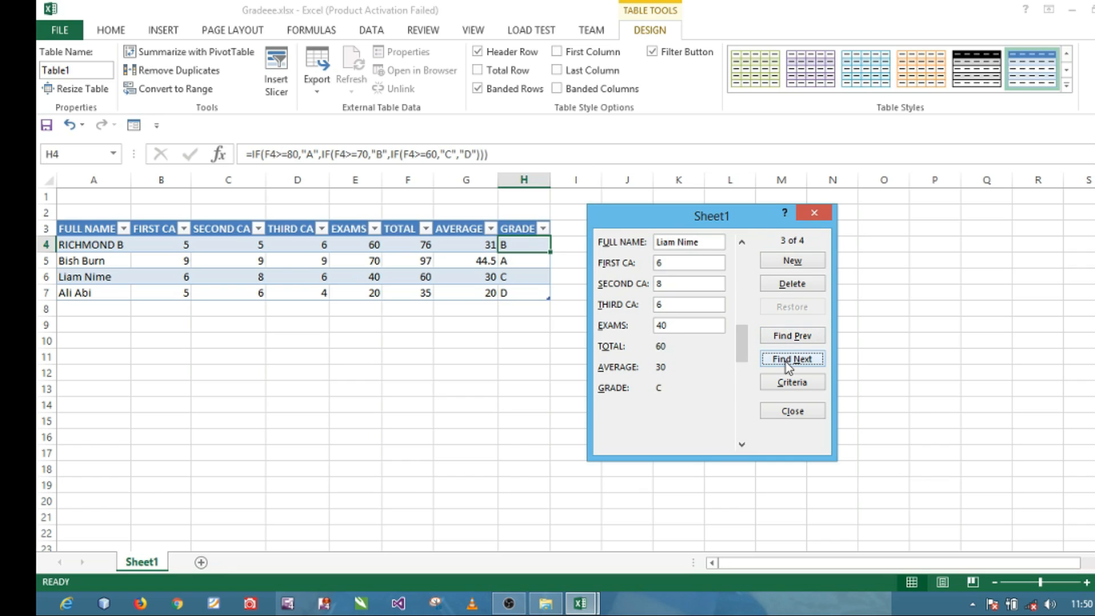
left_click(817, 211)
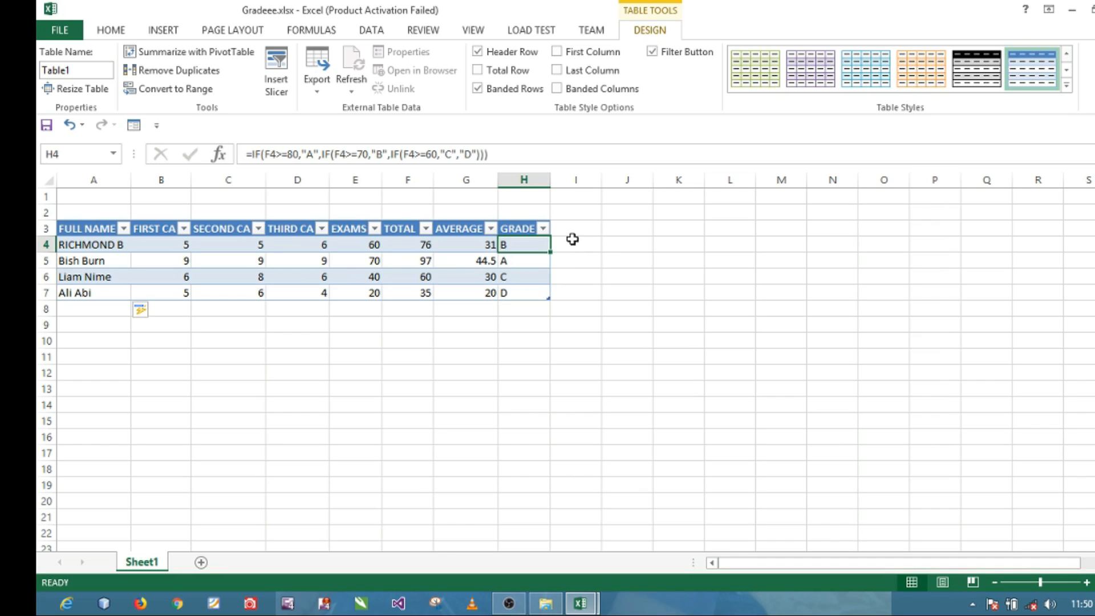
Sort the student table by the TOTAL column from largest to smallest.
left_click(426, 230)
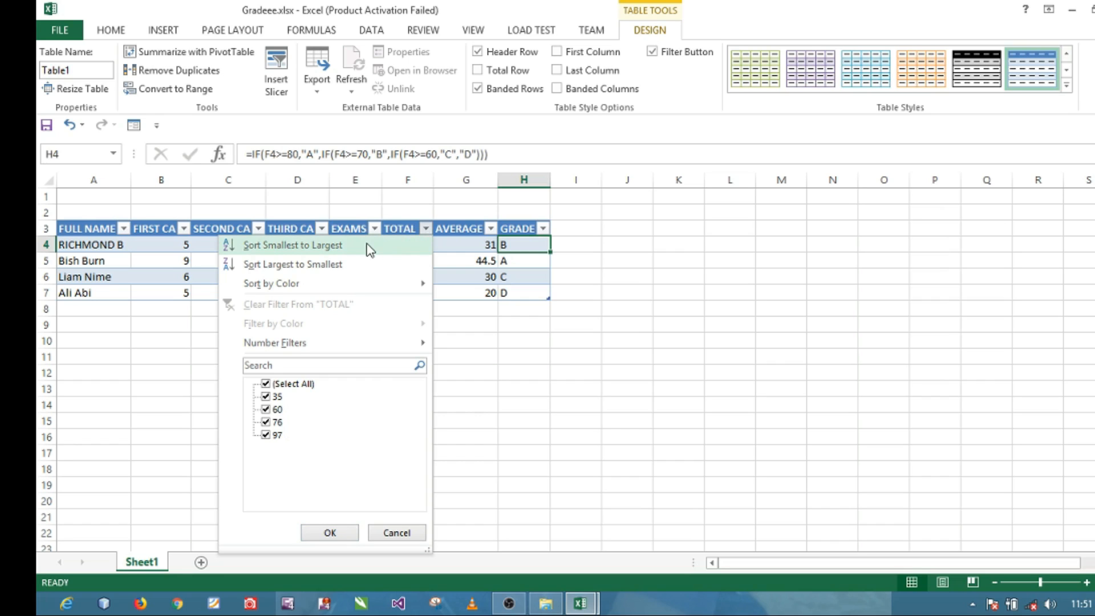
left_click(339, 265)
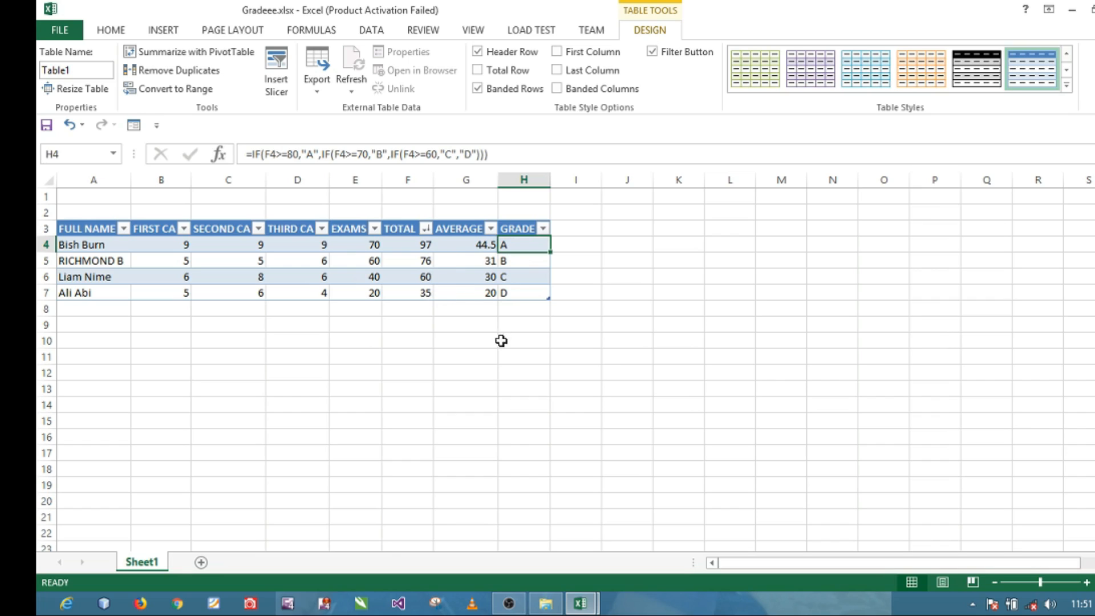
left_click(503, 276)
left_click(421, 279)
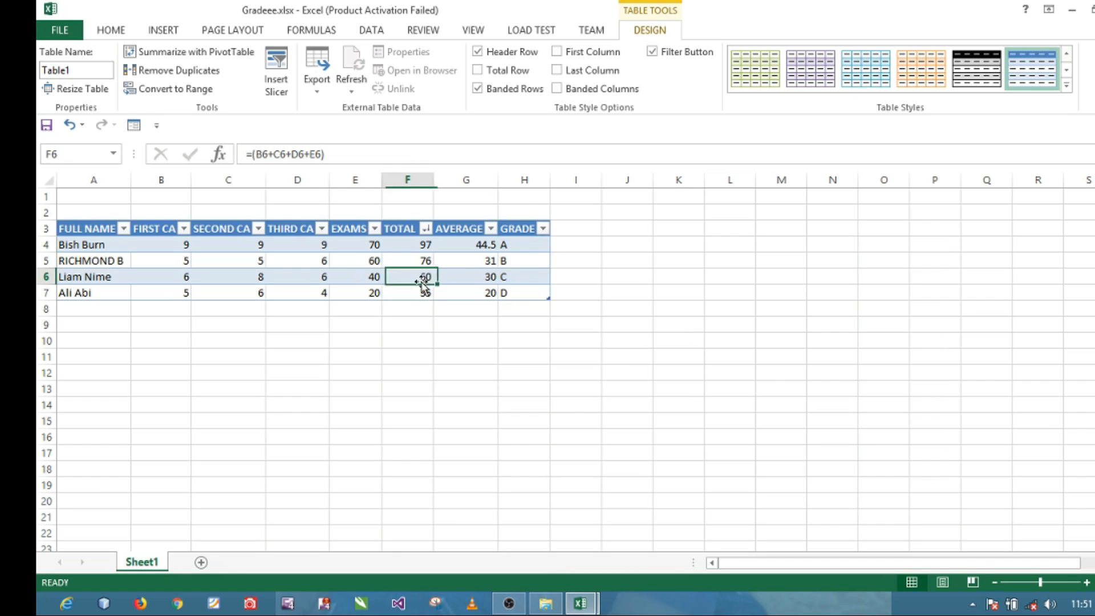
left_click(313, 280)
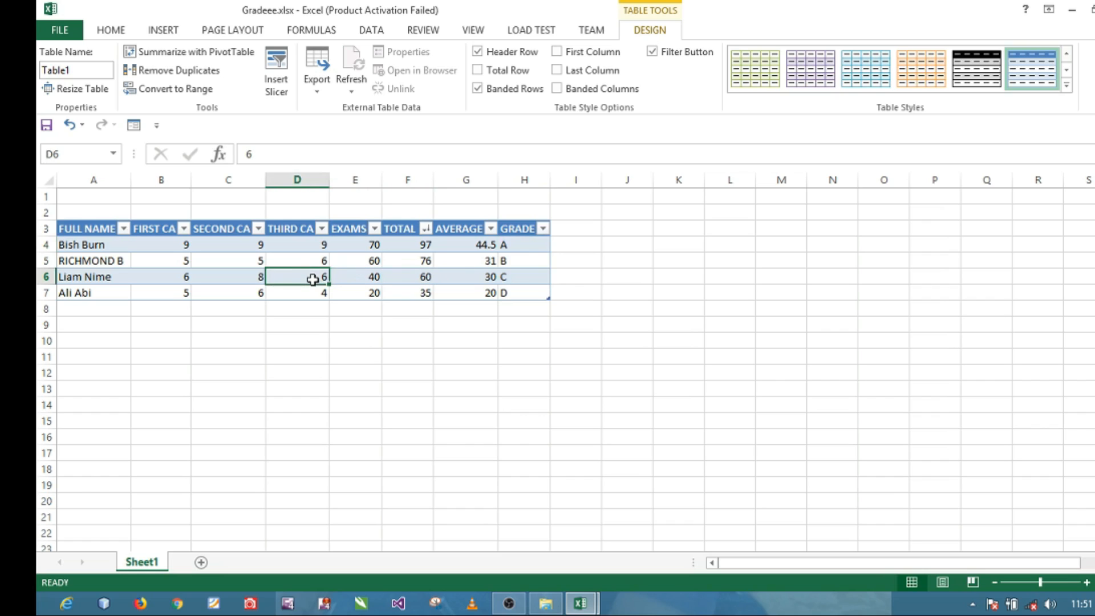
left_click(424, 262)
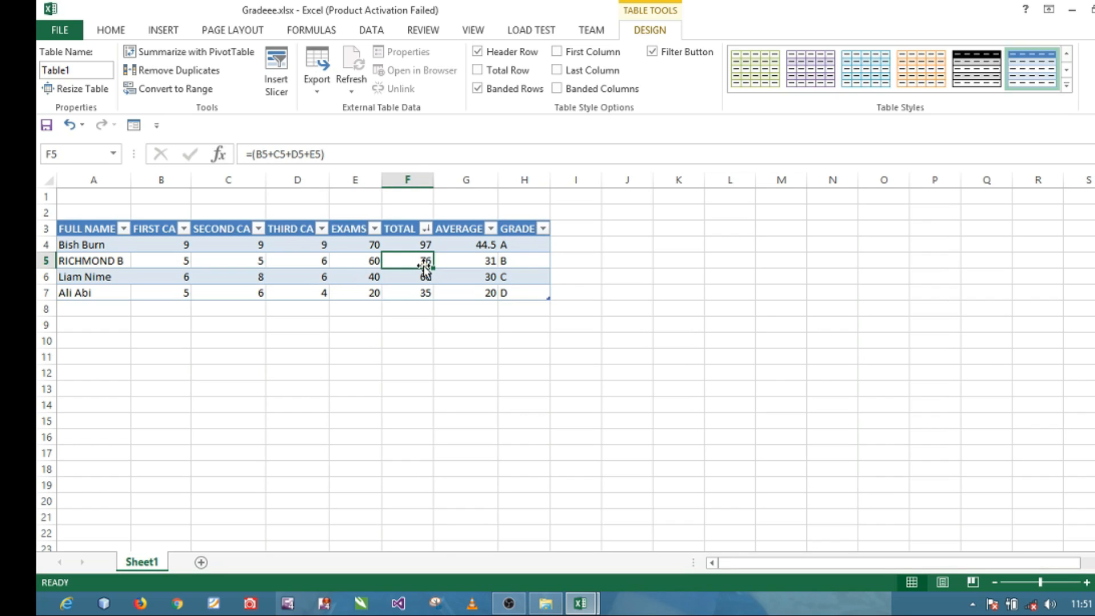